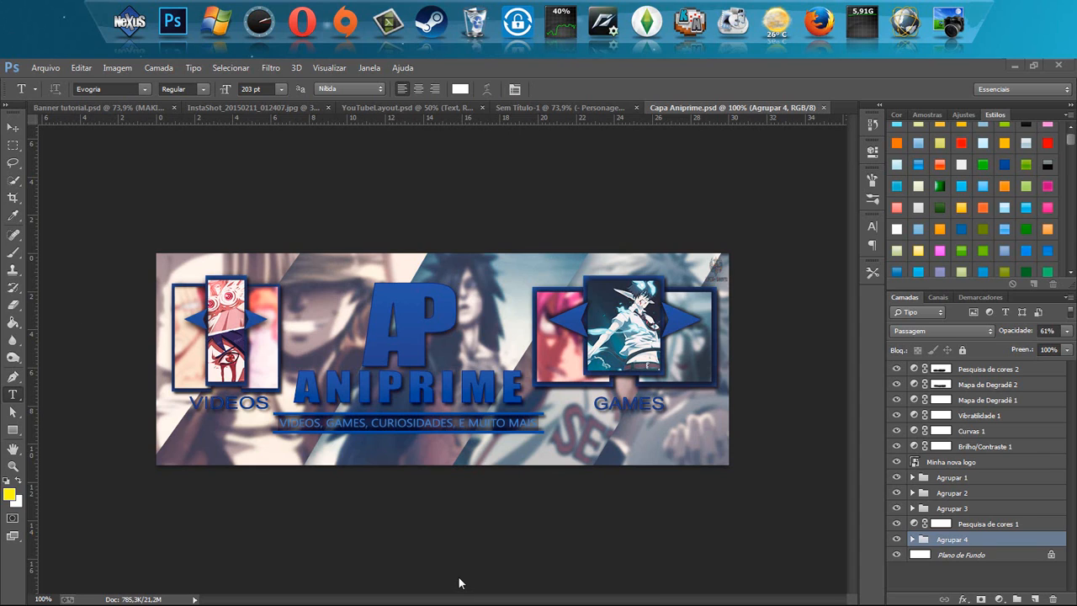
- Hide the layers from Pesquisa de cores 2 down to Minha nova logo
double_click(13, 449)
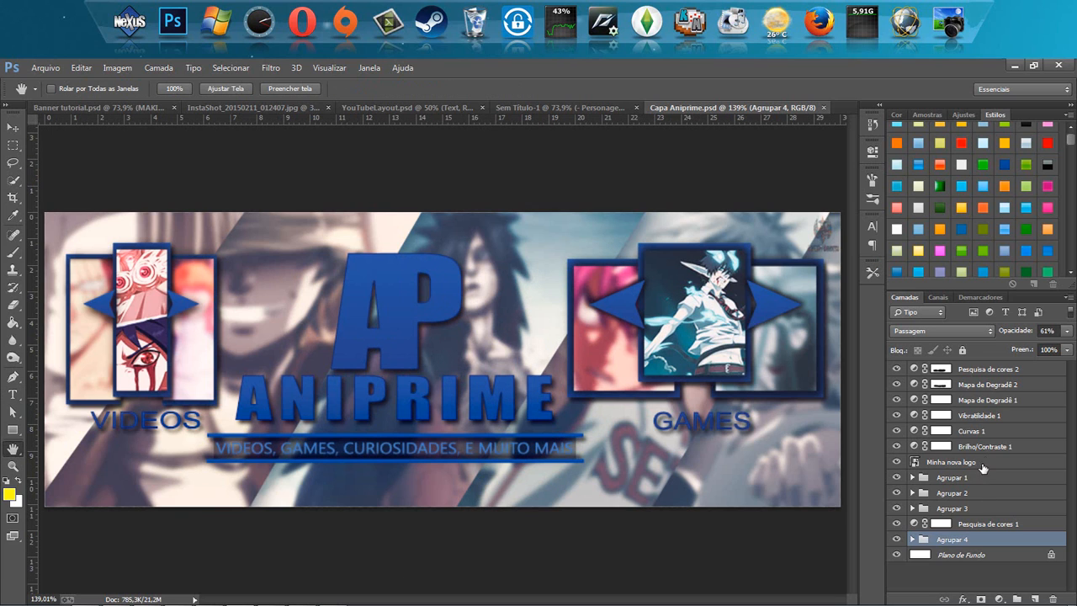
left_click_drag(896, 368, 895, 447)
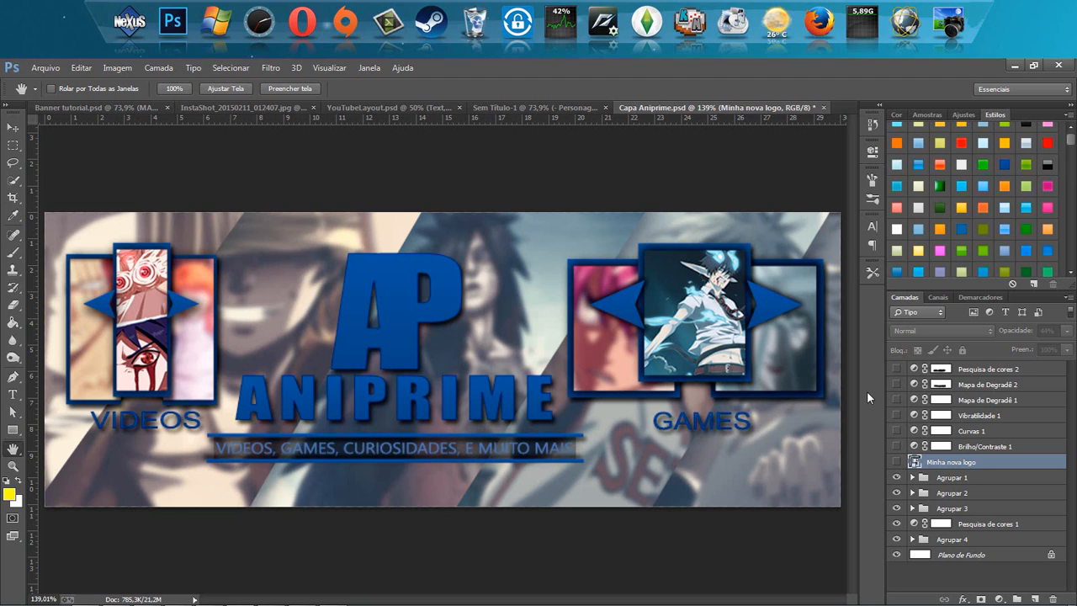
- Bring up the desktop sticky notes, highlight the ANIPRIME request entry, and return to Photoshop
mouse_move(114, 601)
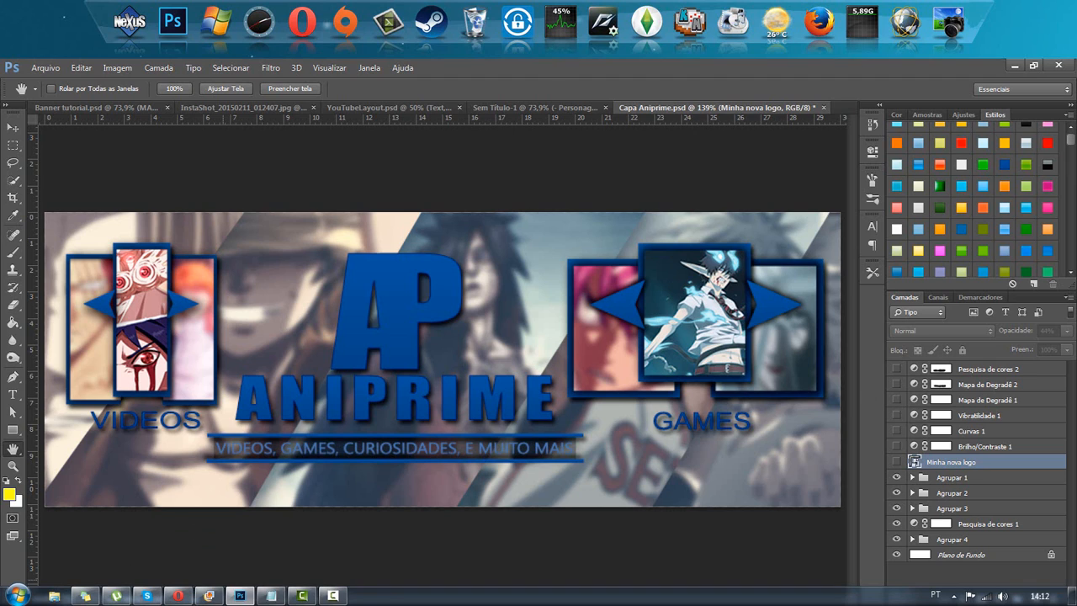
left_click(87, 599)
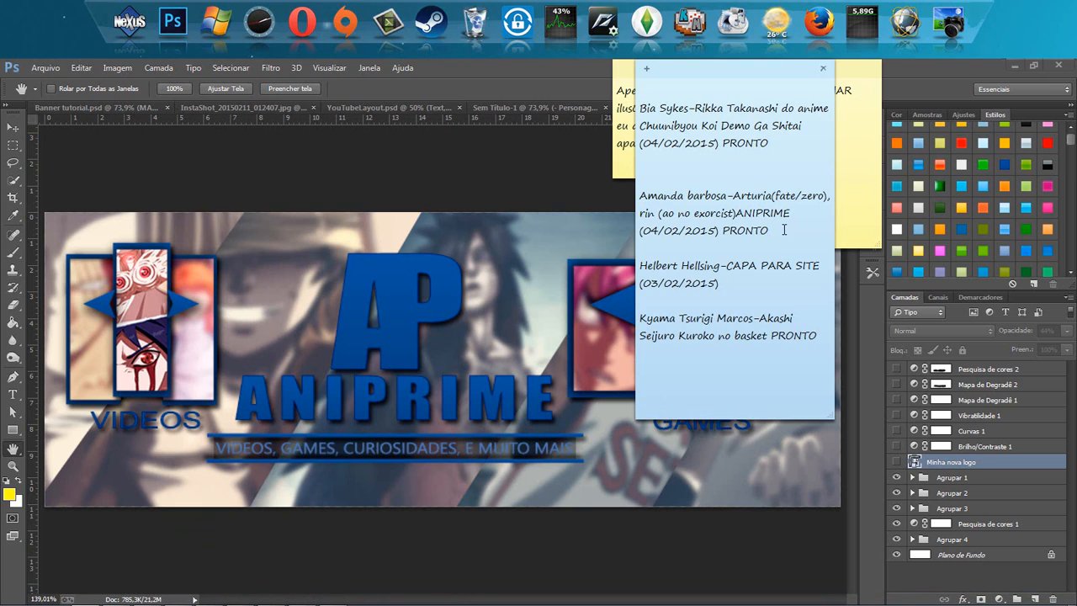
left_click_drag(769, 231, 640, 195)
left_click(659, 195)
left_click_drag(736, 195, 785, 212)
left_click(776, 227)
left_click(519, 184)
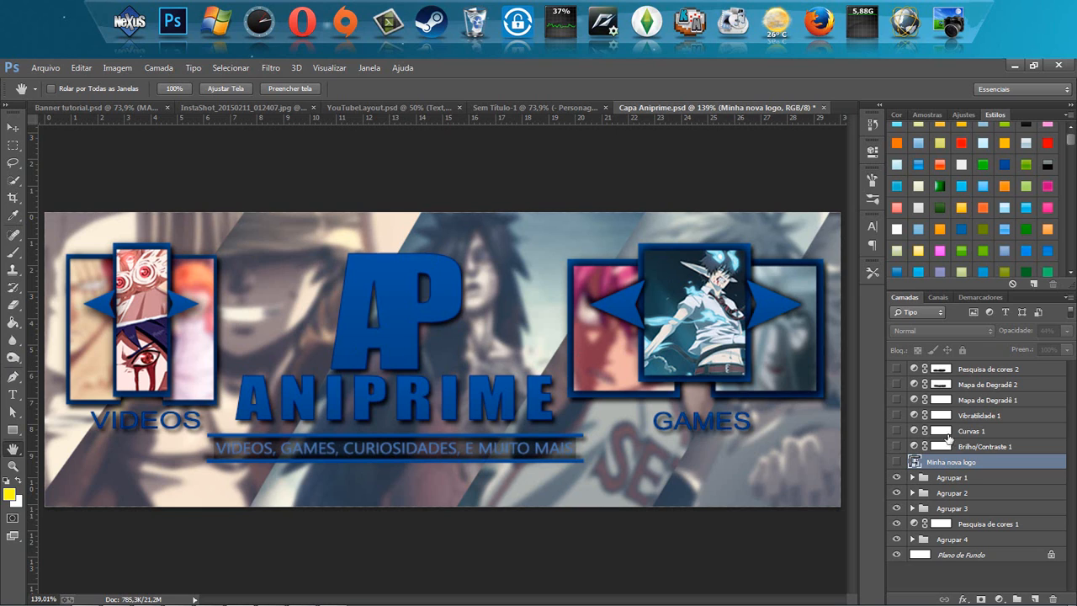
- Open the AP text in Agrupar 1 for editing and examine its font and character settings
left_click(953, 478)
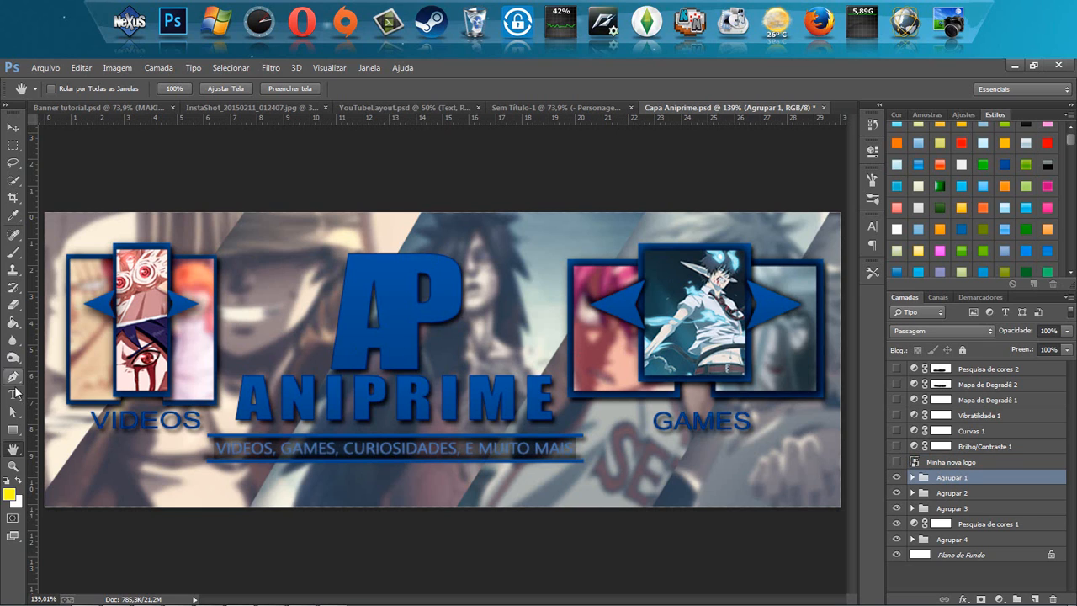
left_click(12, 394)
left_click(366, 366)
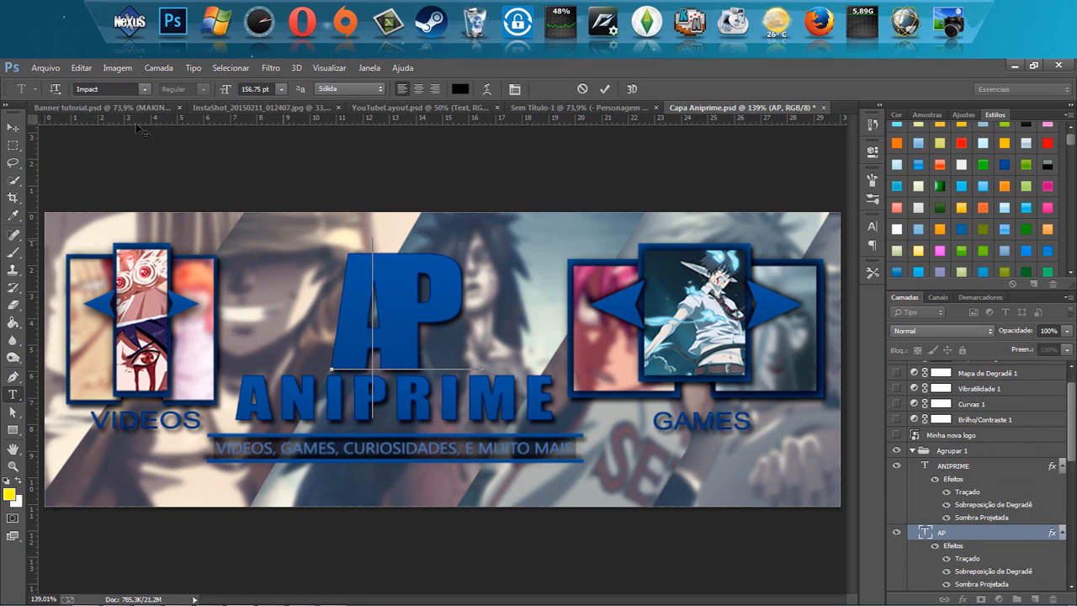
left_click(103, 89)
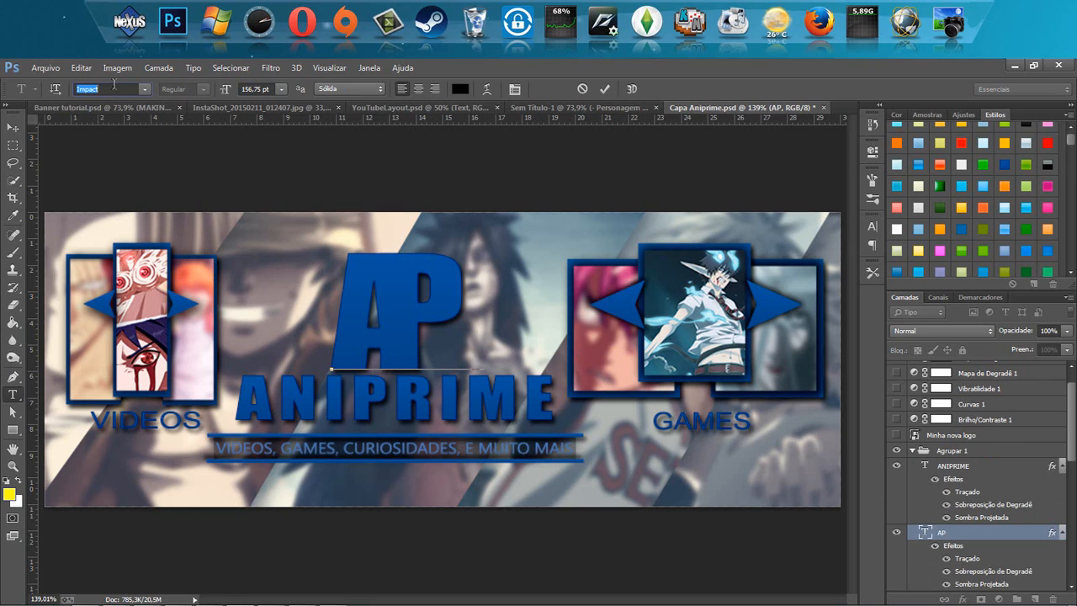
left_click(871, 225)
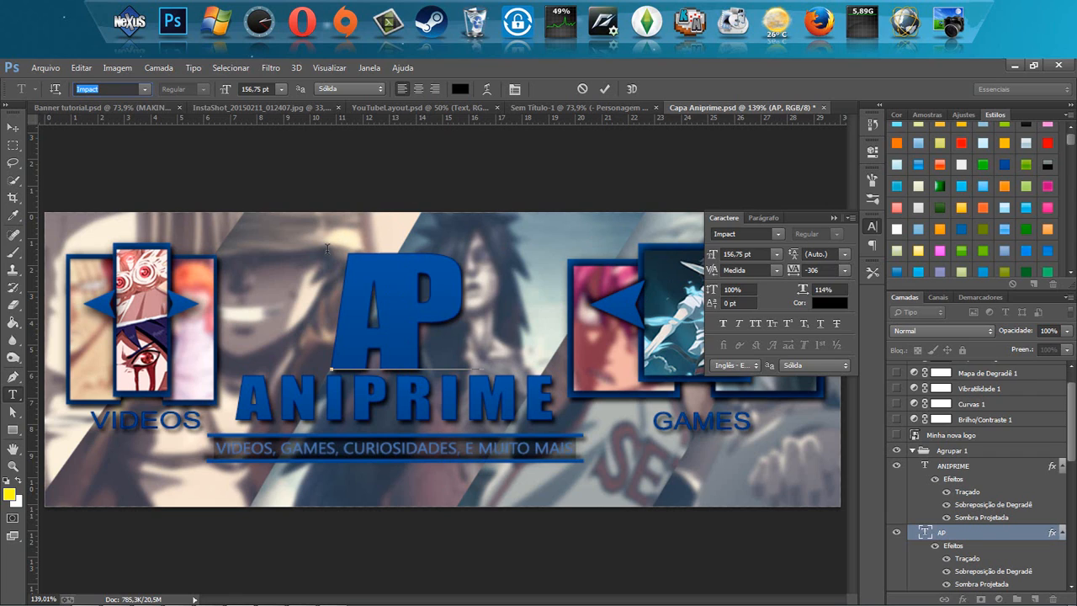
left_click(834, 218)
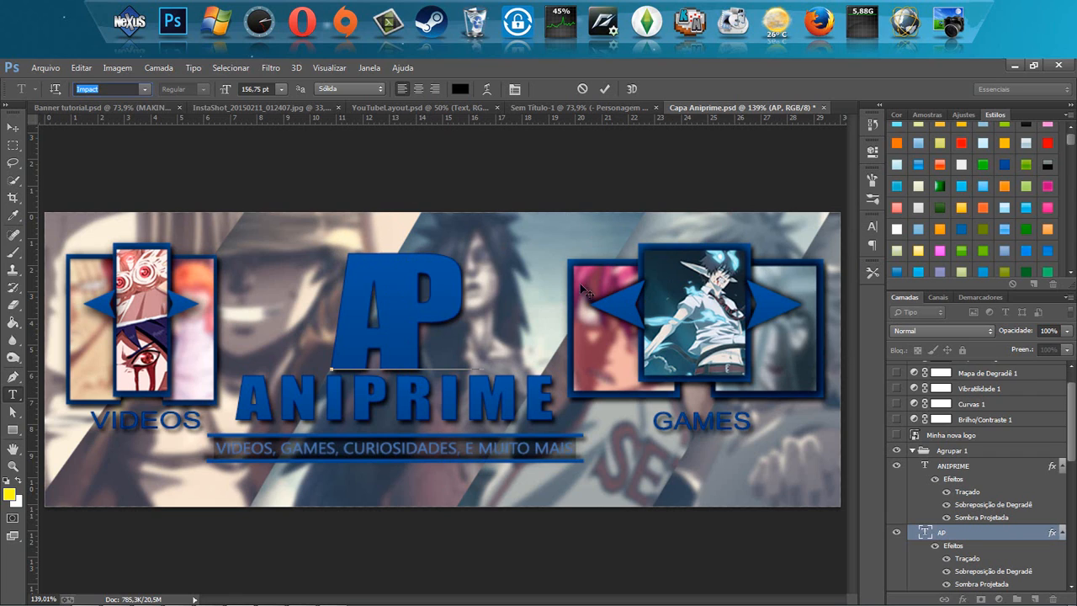
- Try the Hulkbusters font on the AP text
key("Up")
key("Up")
key("Up")
left_click(417, 191)
- Examine up close how the A and P letters join and how they sit above ANIPRIME
scroll(403, 248, "up", 5)
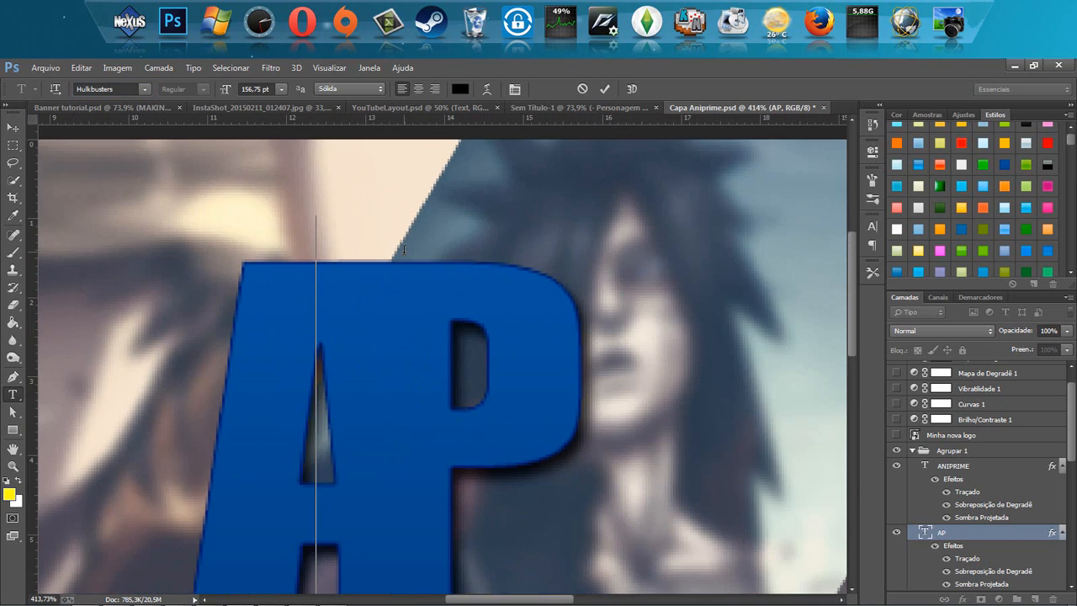
scroll(403, 248, "down", 5)
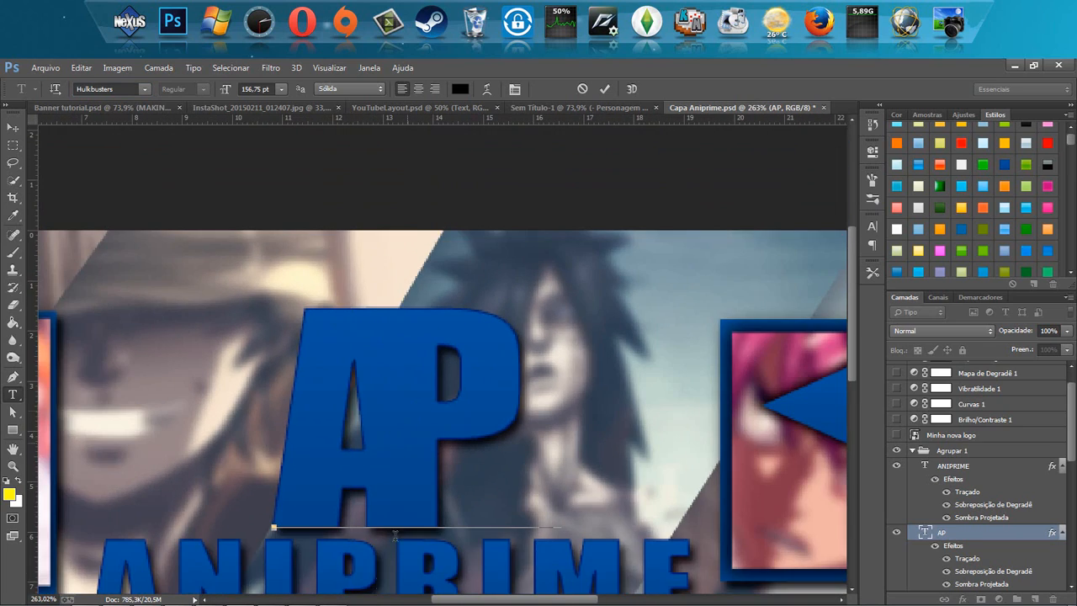
scroll(412, 550, "up", 5)
scroll(411, 550, "up", 2)
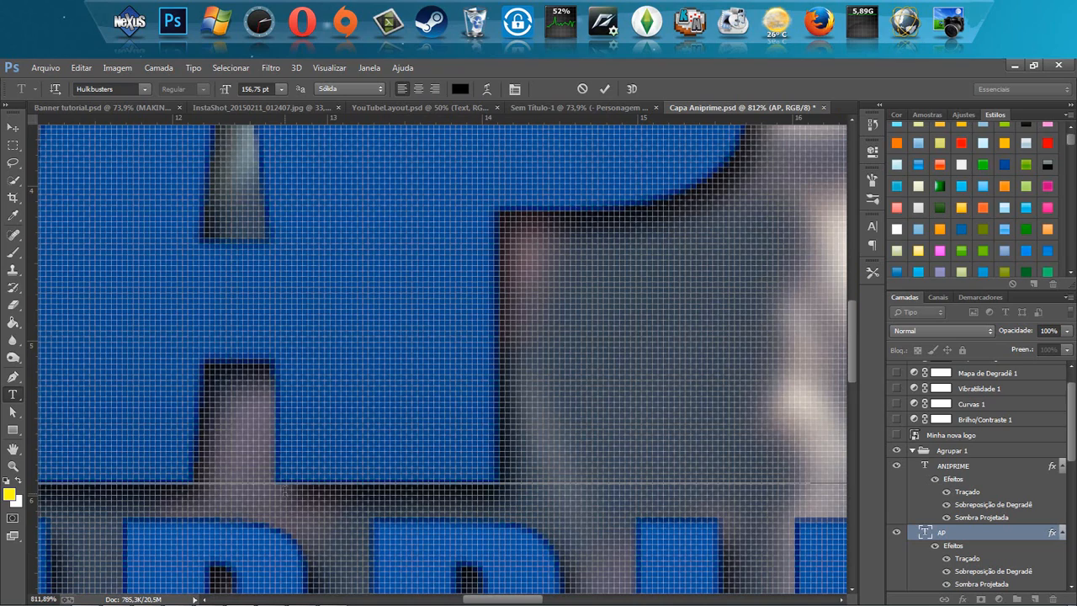
scroll(588, 462, "down", 2)
scroll(437, 397, "down", 4)
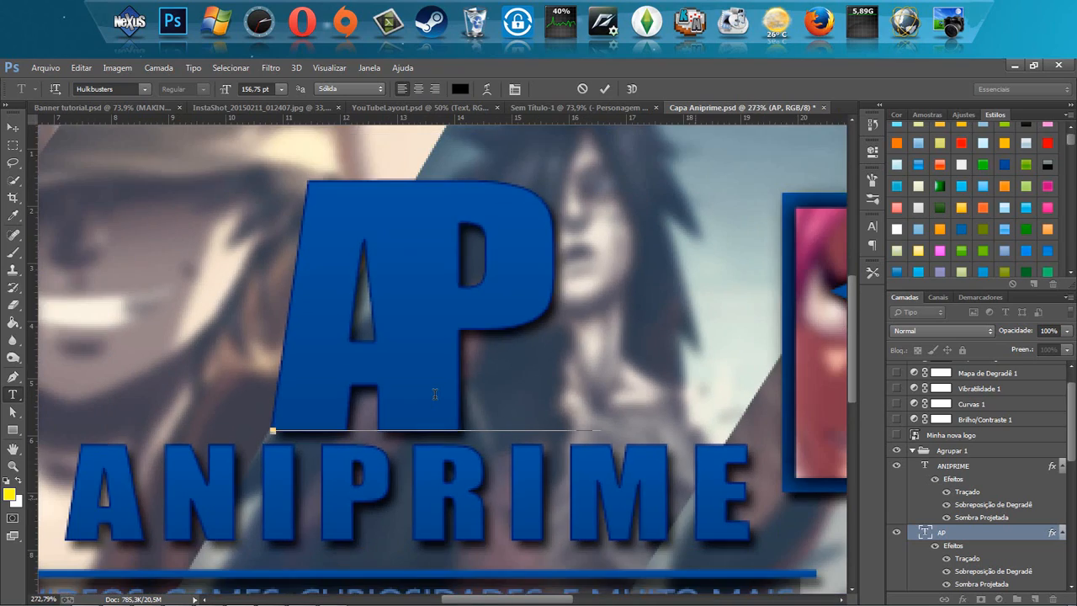
scroll(449, 387, "down", 3)
scroll(449, 386, "down", 2)
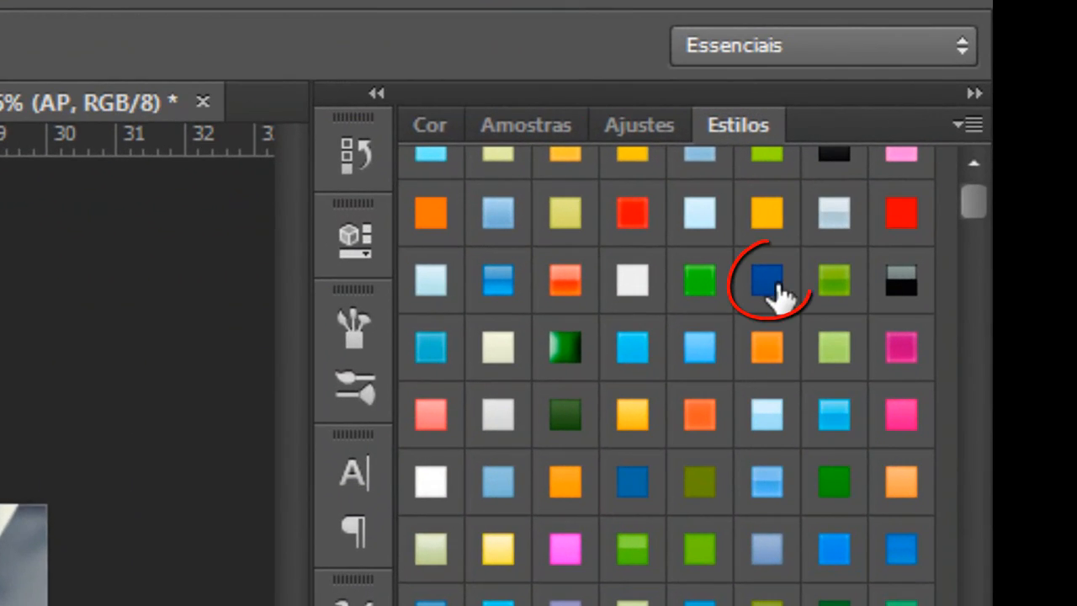
- Apply the dark blue layer style to the AP text and accept its existing drop shadow settings
left_click(768, 282)
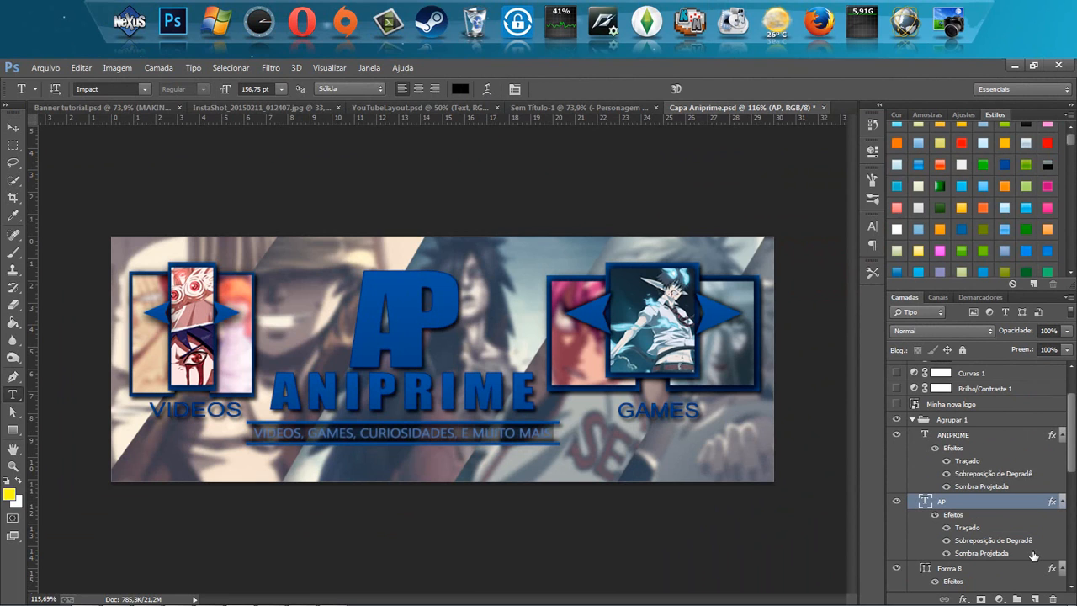
double_click(1033, 556)
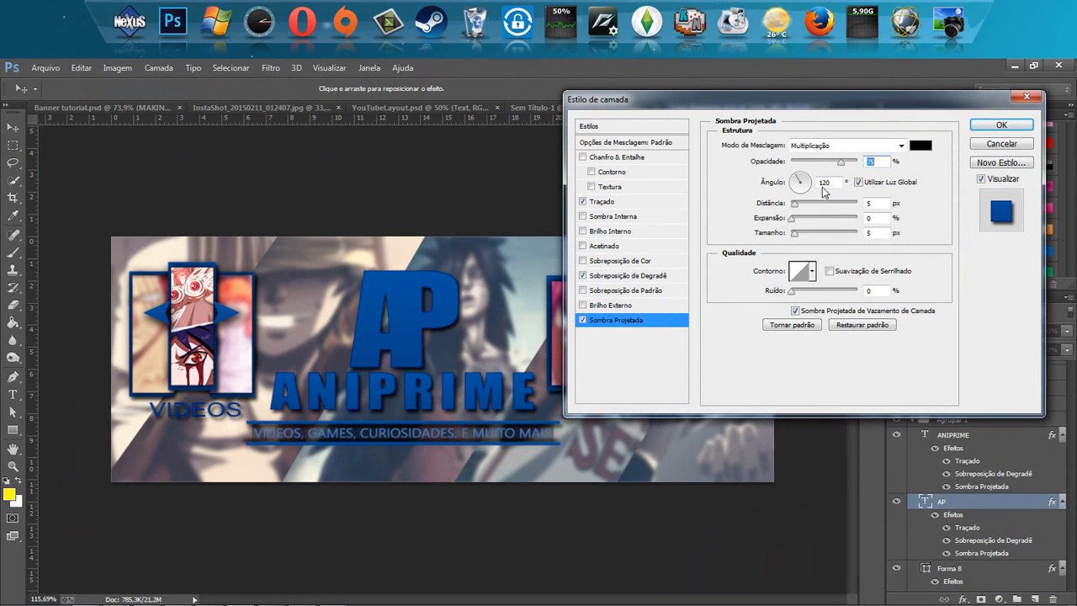
left_click(1001, 125)
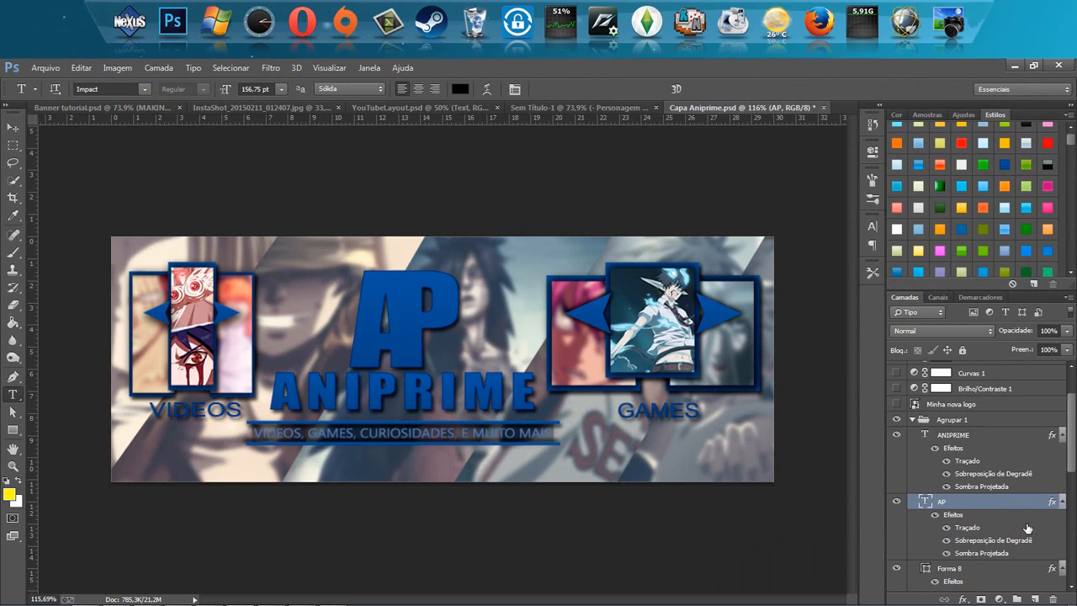
- Hide the Agrupar 4, Agrupar 3 and Agrupar 2 layer groups
scroll(897, 434, "down", 5)
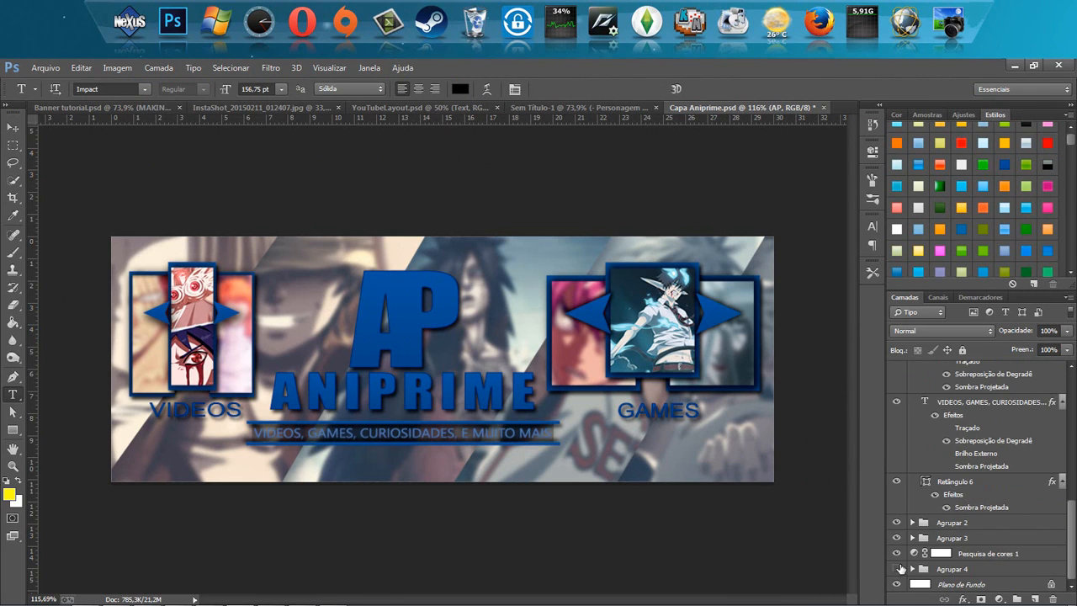
left_click(897, 569)
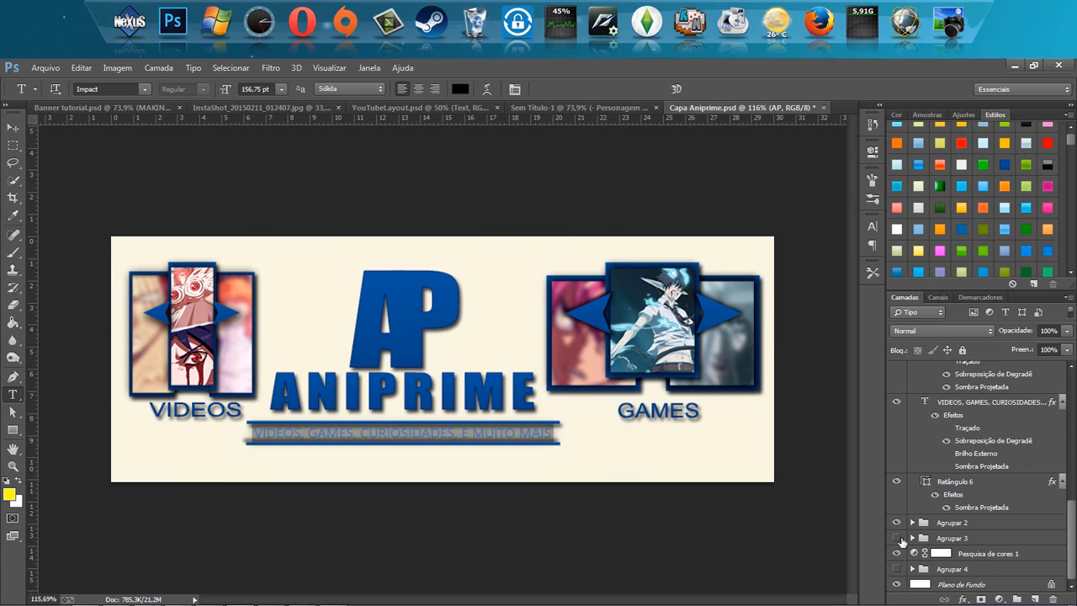
left_click(898, 537)
left_click(894, 523)
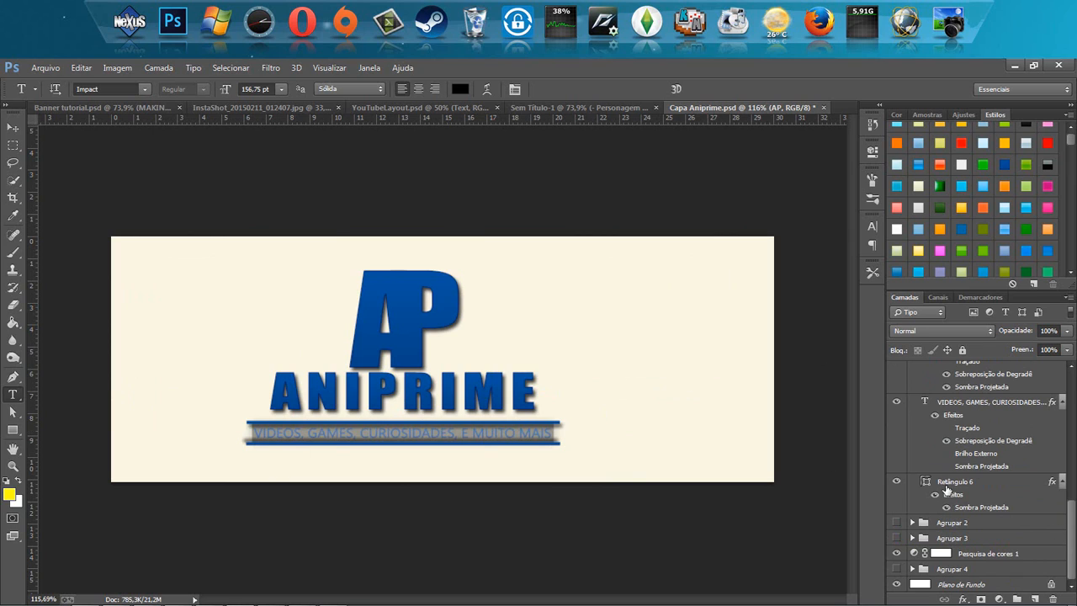
- Hide the tagline text, Forma 7, Retângulo 6 and Forma 8 layers so only AP and ANIPRIME show
scroll(910, 523, "up", 4)
scroll(914, 522, "down", 3)
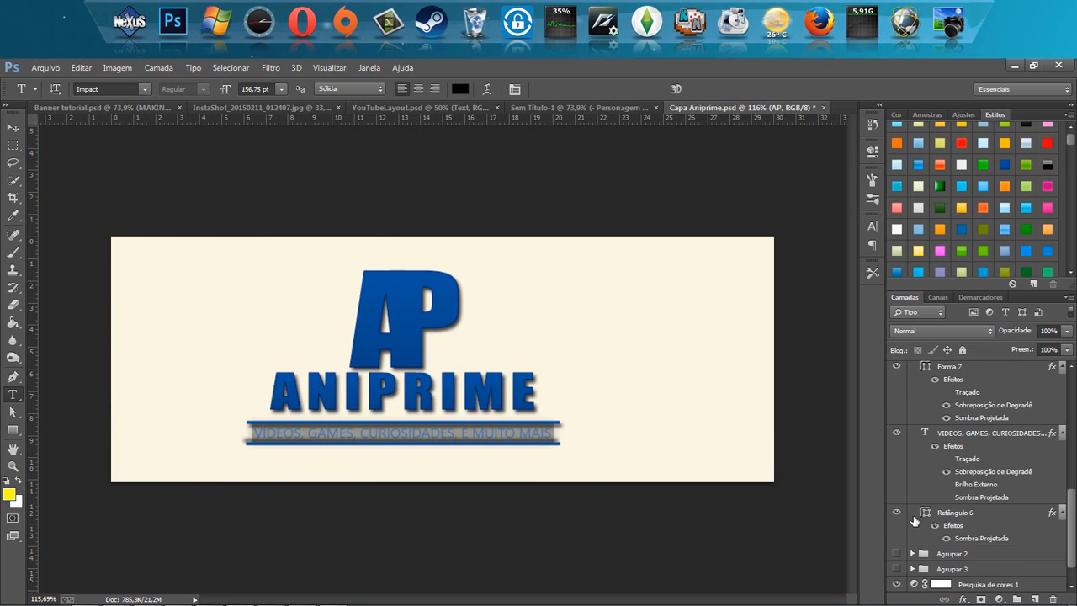
left_click(896, 432)
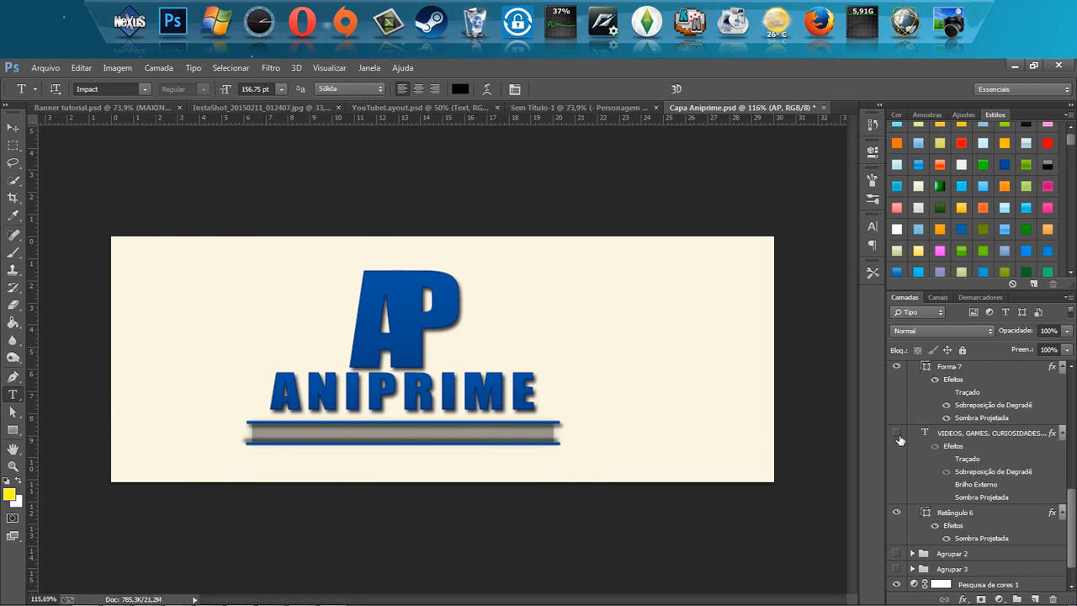
left_click(896, 368)
scroll(895, 376, "up", 1)
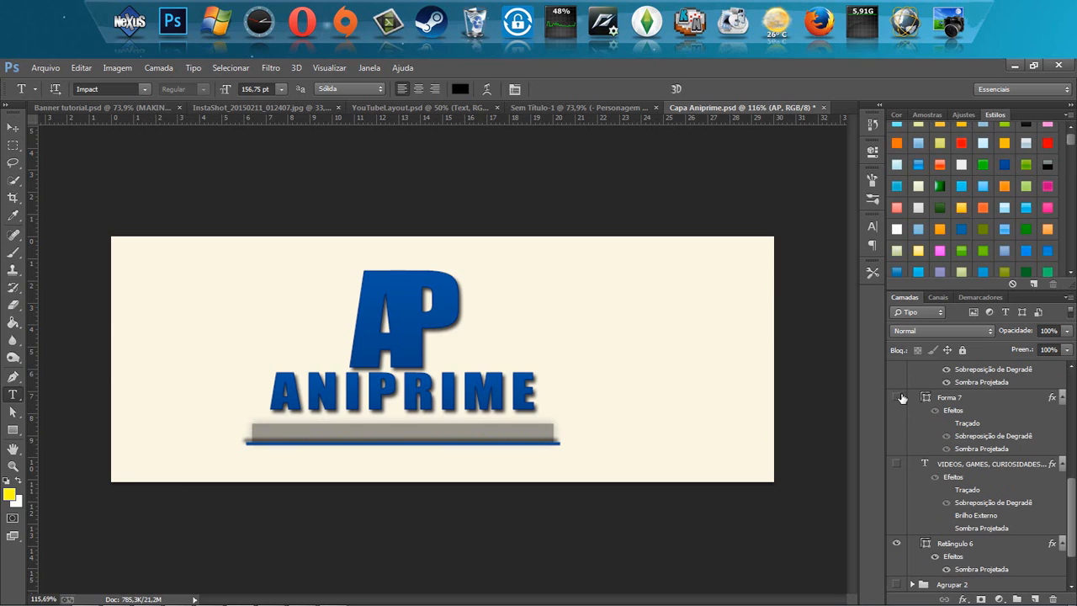
left_click(897, 541)
scroll(898, 546, "up", 2)
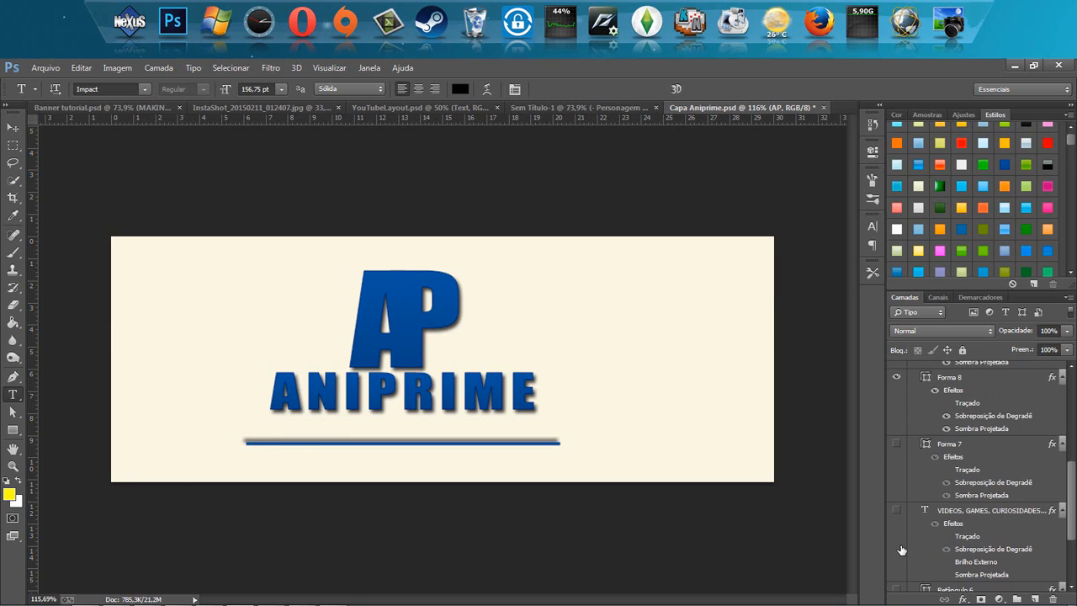
left_click(896, 378)
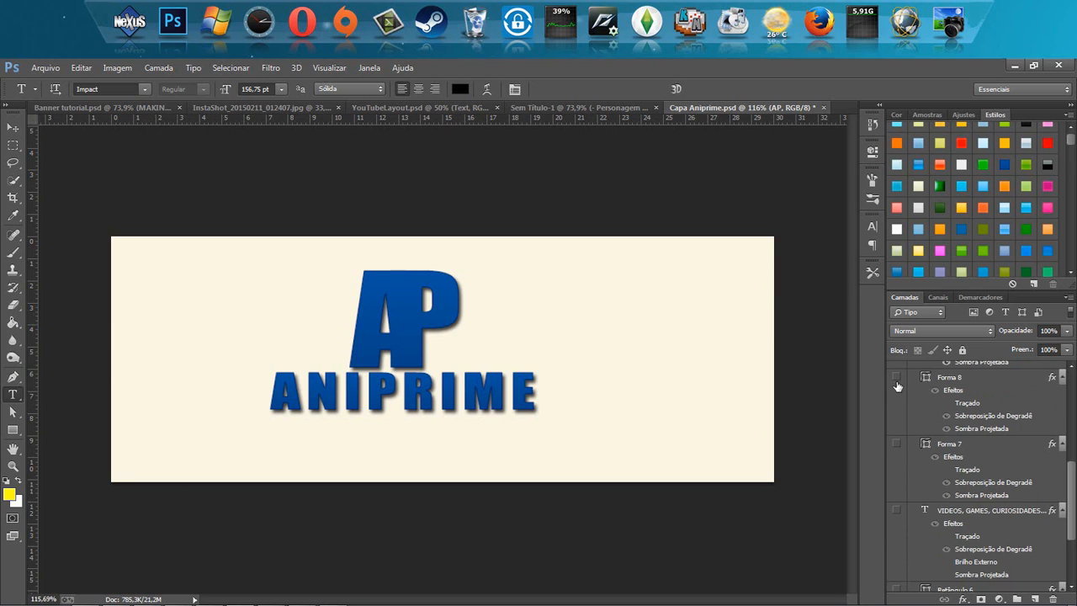
- Open the Capa Akashi Seijuro image to examine its layout as an example, and return to Capa Aniprime.psd
left_click(45, 67)
left_click(49, 95)
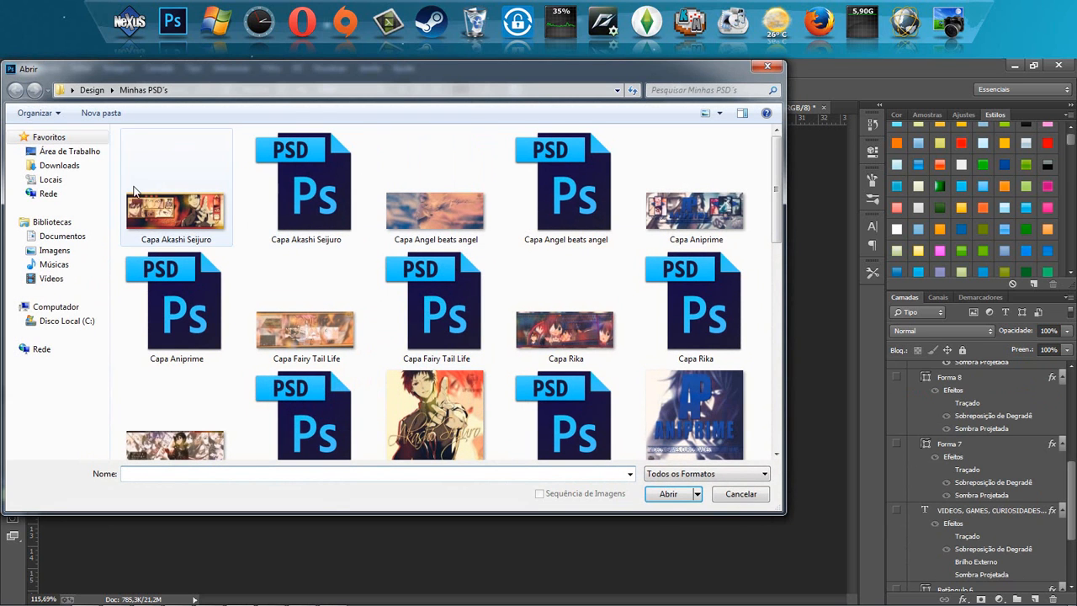
double_click(192, 214)
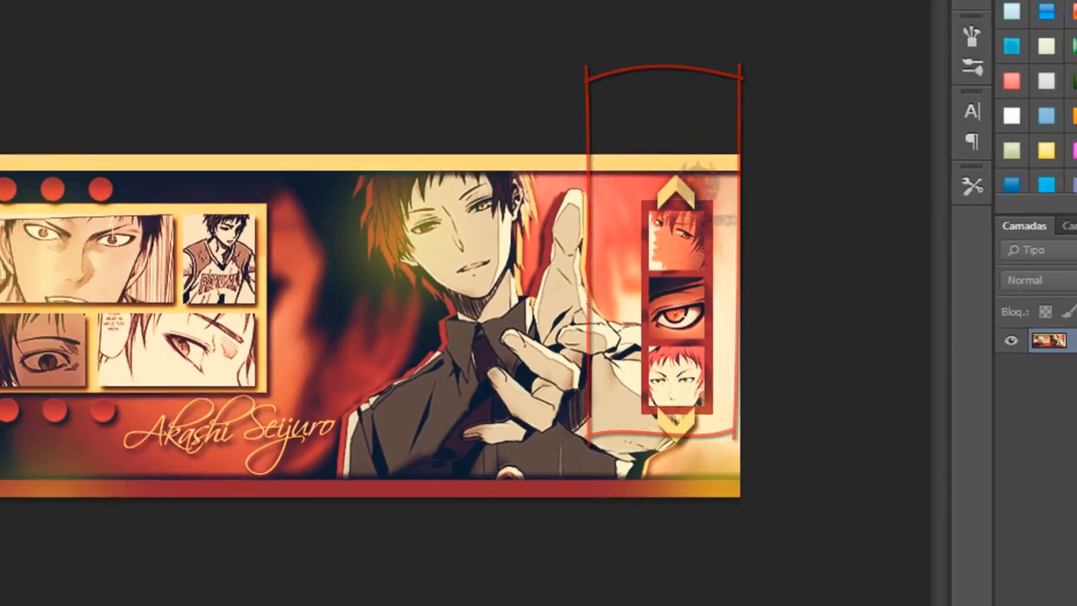
left_click(618, 108)
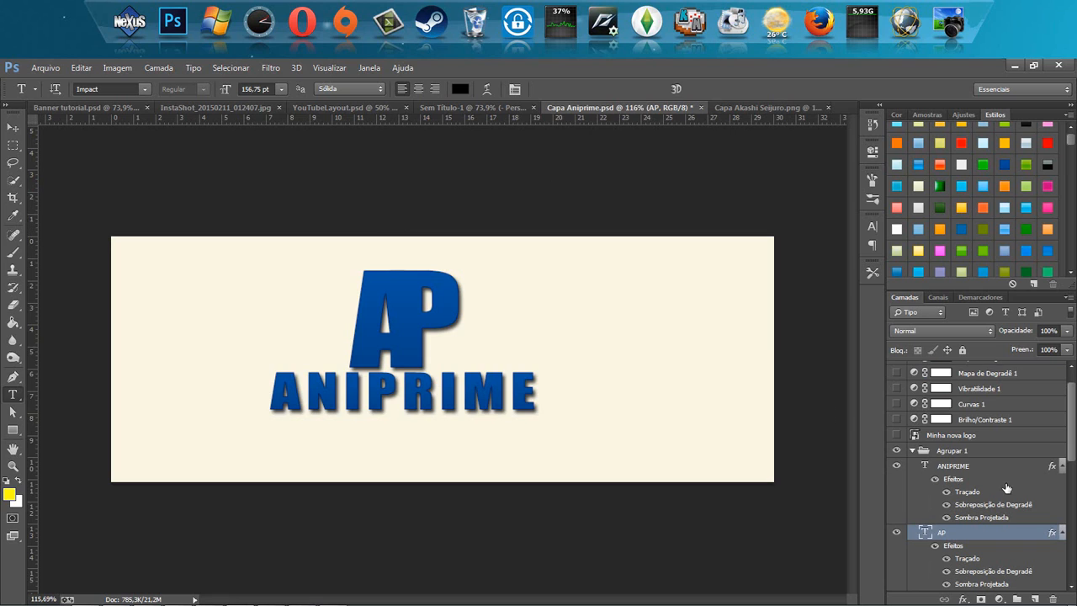
- Collapse the Agrupar 1 group and show the Agrupar 2 group
left_click(917, 452)
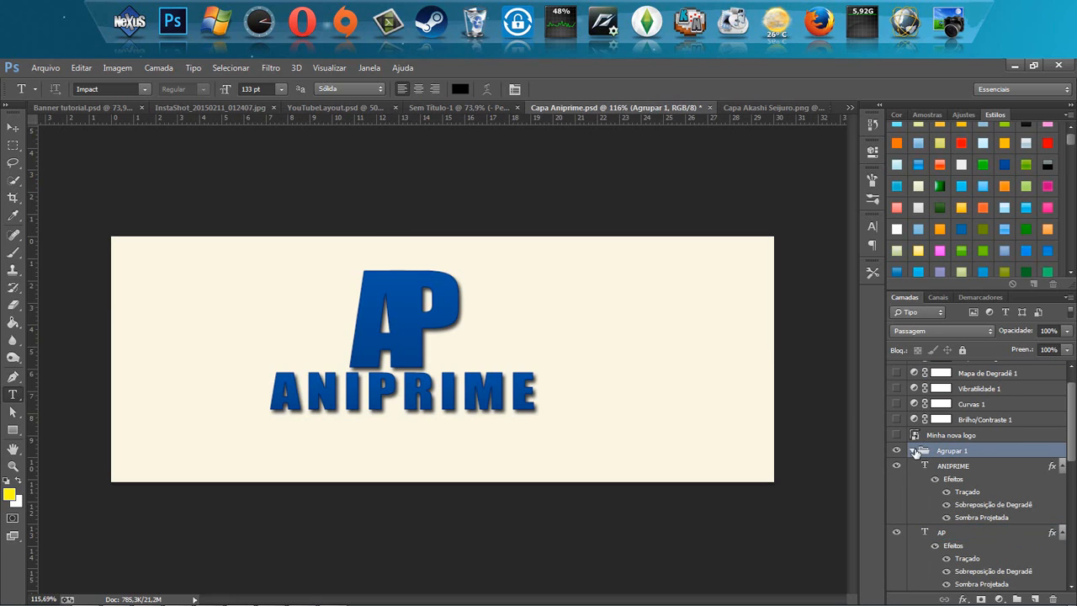
left_click(913, 451)
left_click(897, 493)
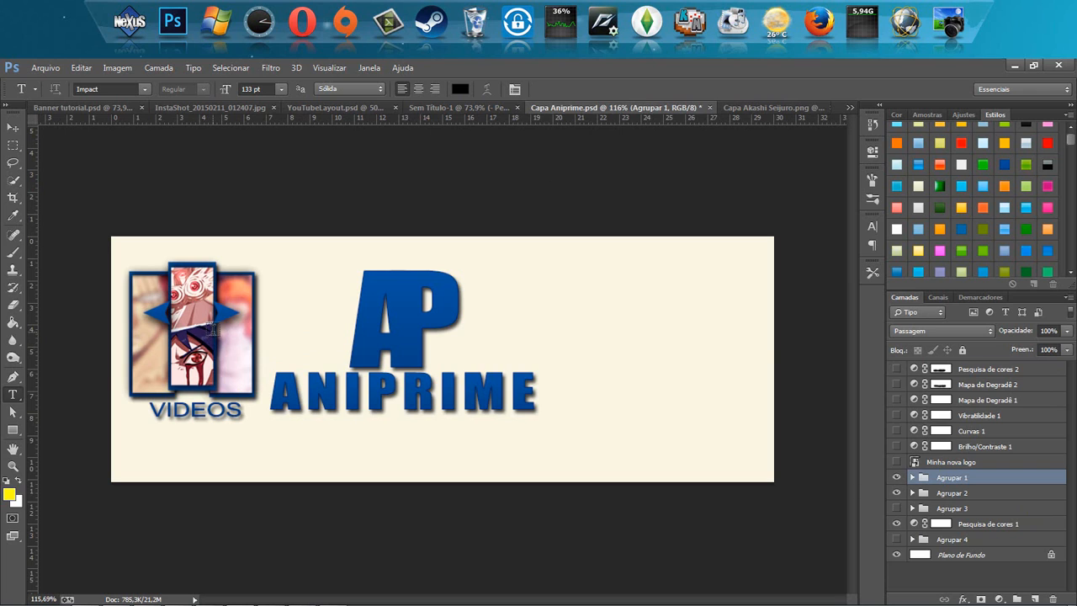
- Try moving the VIDEOS group across the banner to the empty area on the other side of the logo
left_click_drag(218, 332, 422, 329)
key("ctrl+z")
key("v")
left_click_drag(206, 300, 685, 304)
key("ctrl+z")
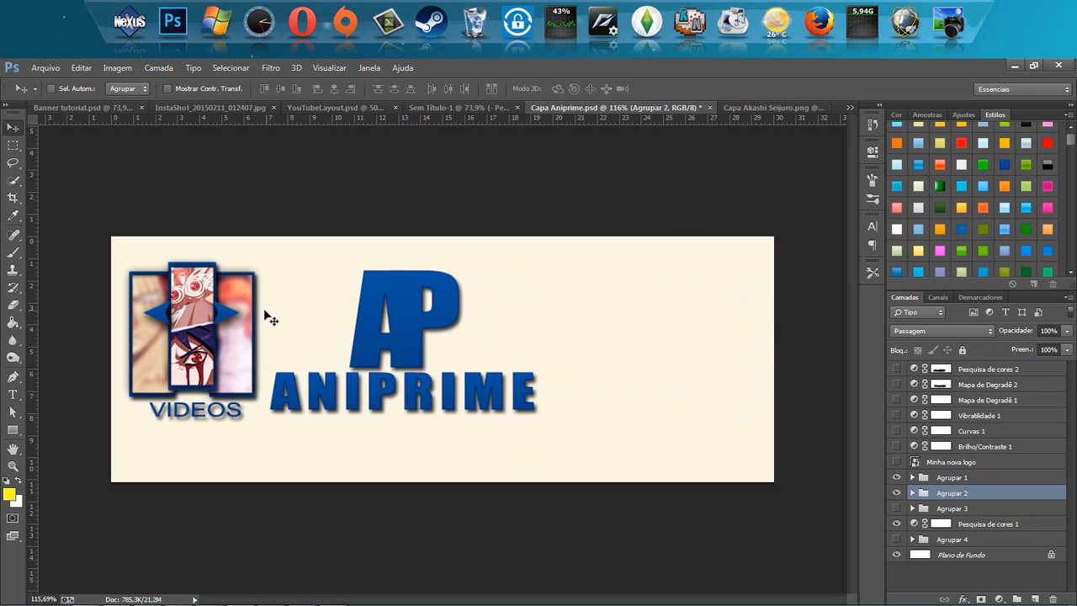
- Enlarge the VIDEOS group with Free Transform to about 168% width and 163% height
key("ctrl+t")
left_click(542, 287)
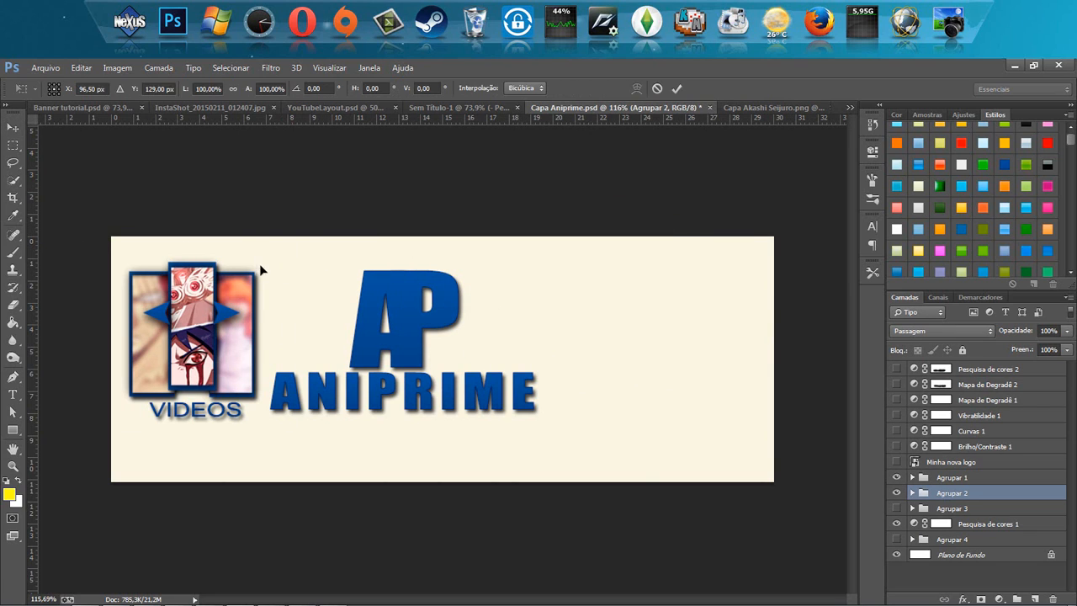
left_click_drag(257, 268, 438, 124)
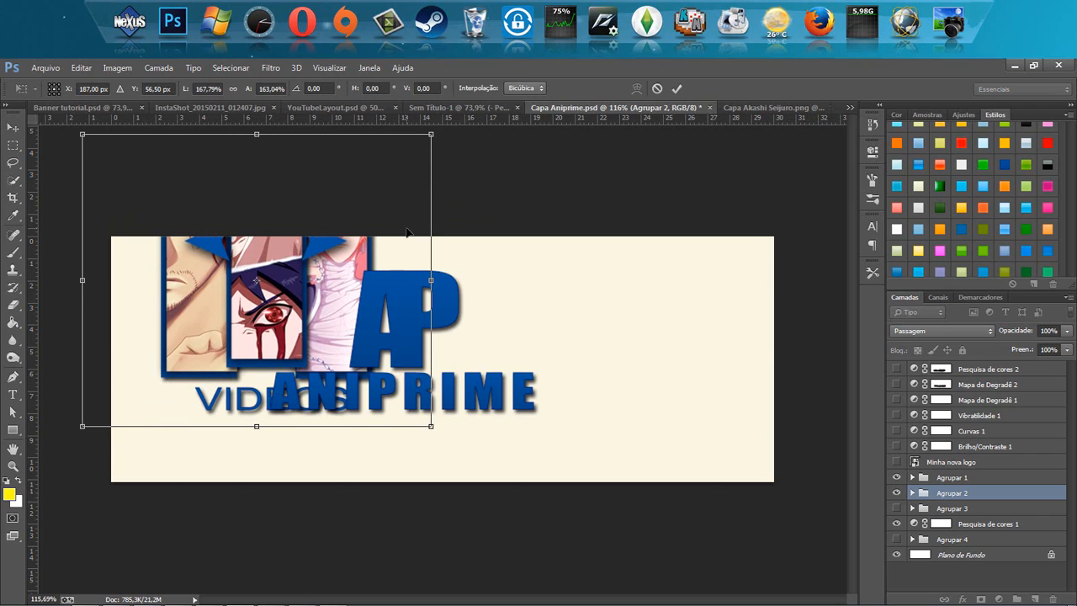
key("Return")
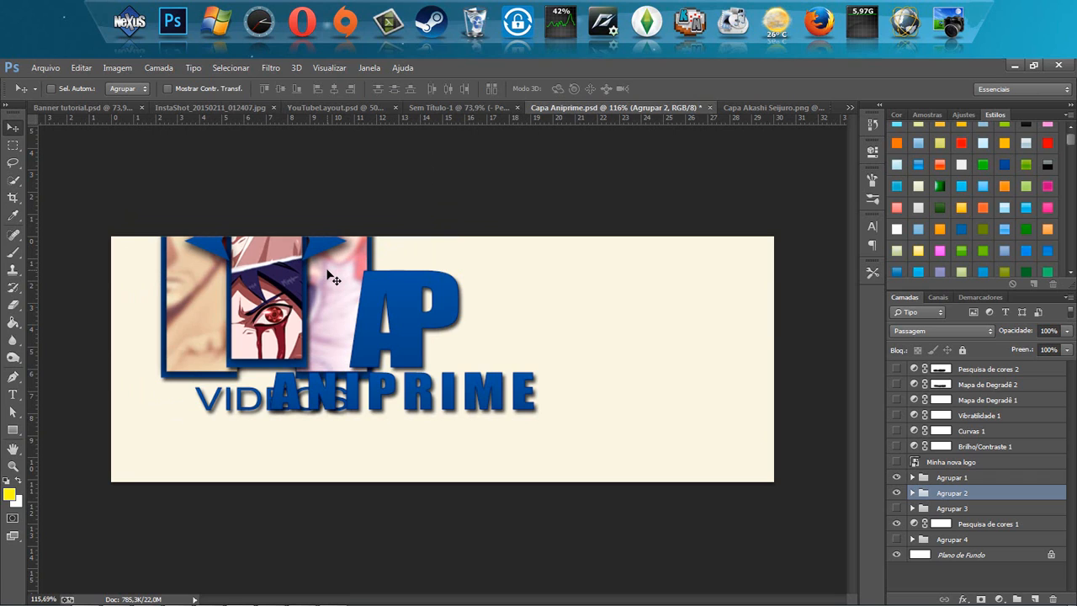
- Undo the enlargement of the VIDEOS group
key("ctrl+z")
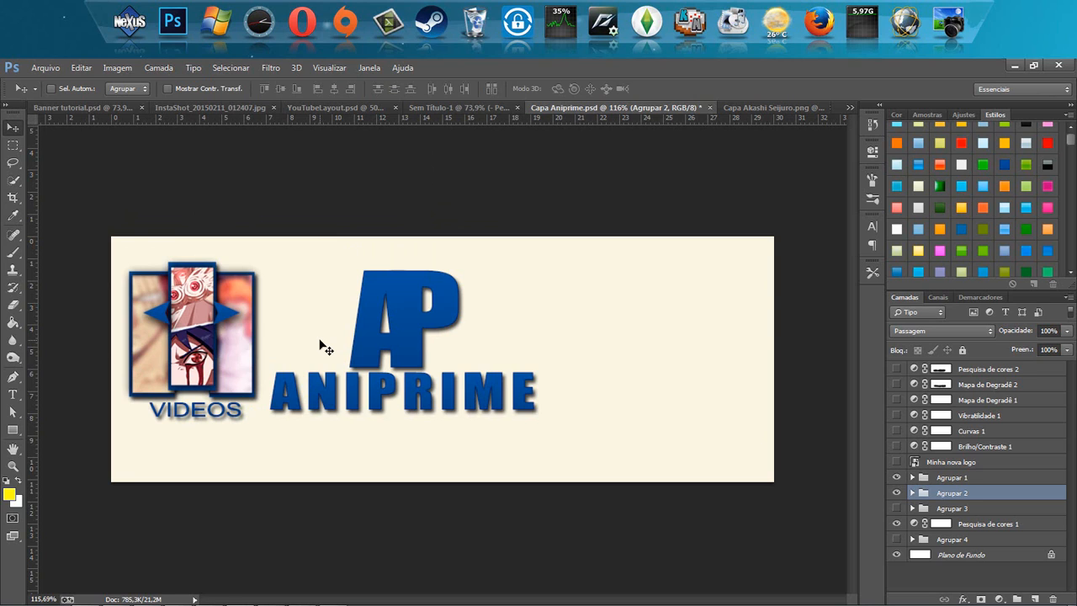
- Examine the rectangle and image layers inside Agrupar 2, toggling the Bleach image's smart filters off and on, and collapse the group
left_click(914, 494)
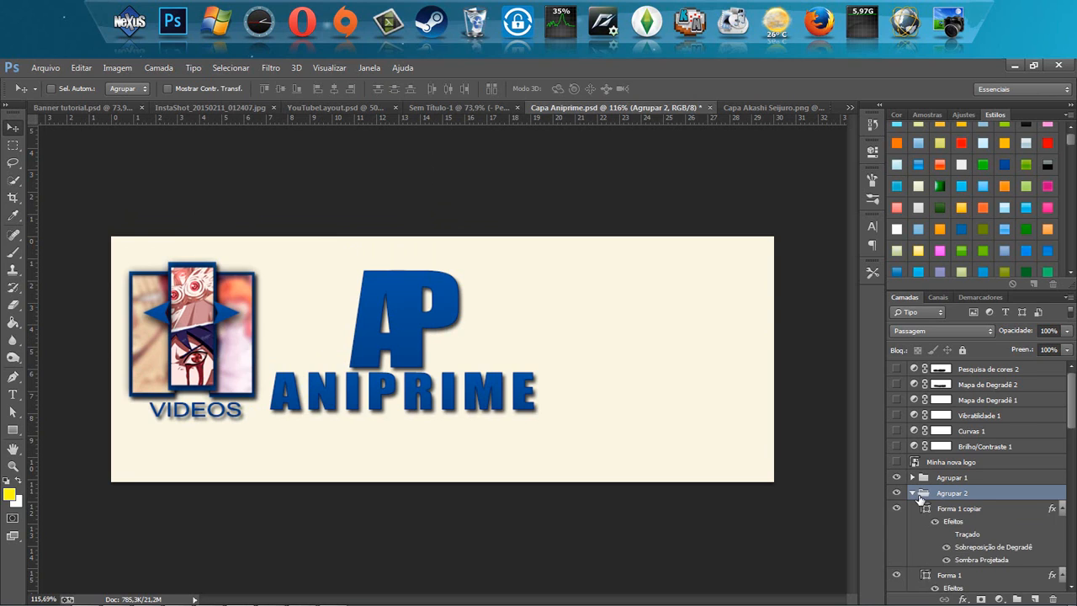
scroll(925, 502, "down", 6)
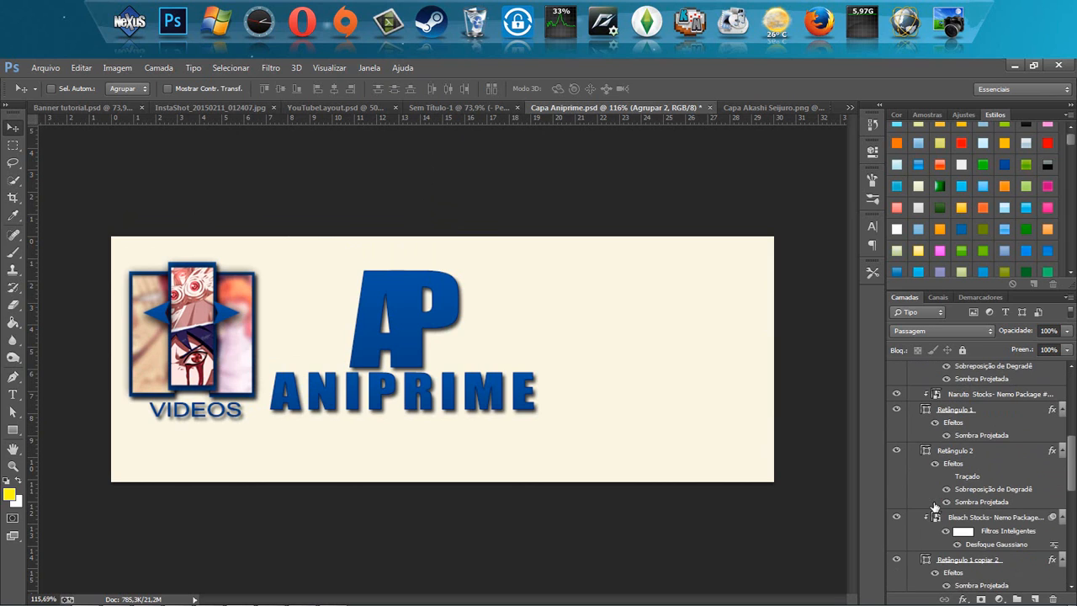
left_click(937, 523)
scroll(938, 513, "down", 6)
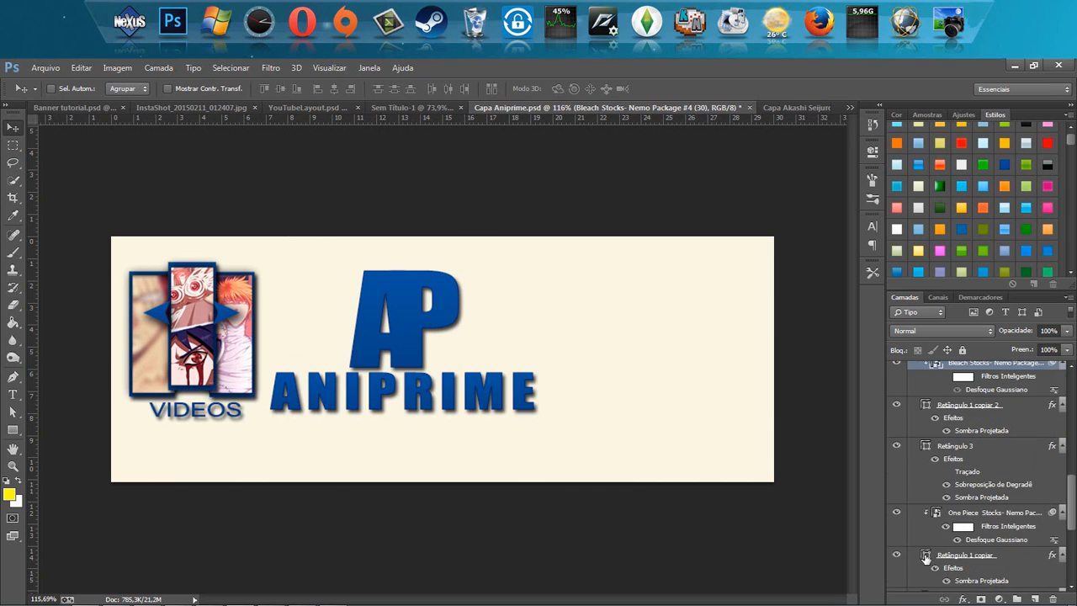
scroll(944, 479, "up", 3)
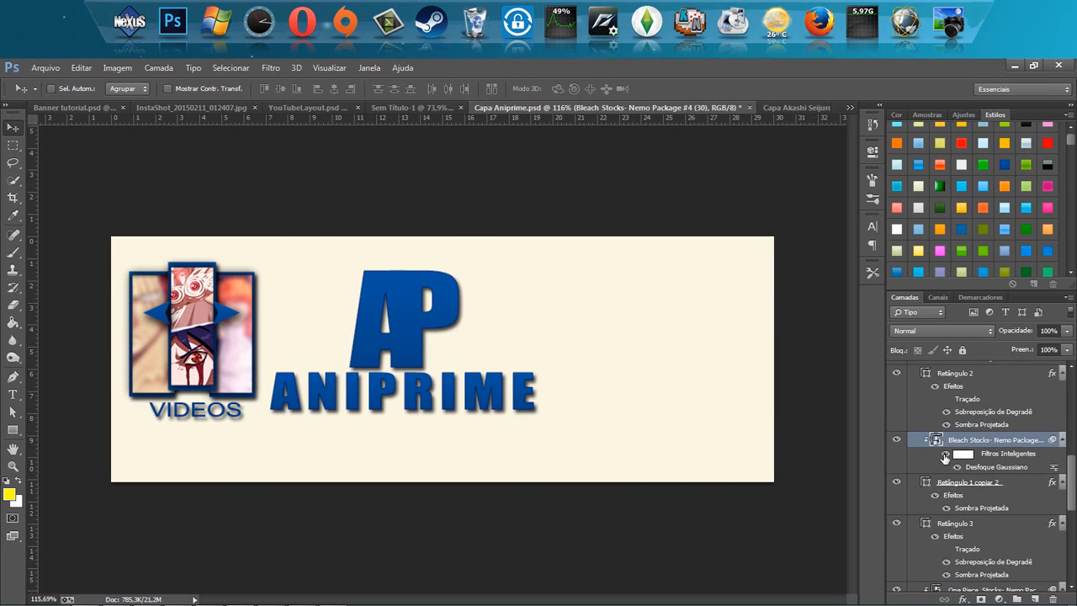
scroll(942, 458, "up", 6)
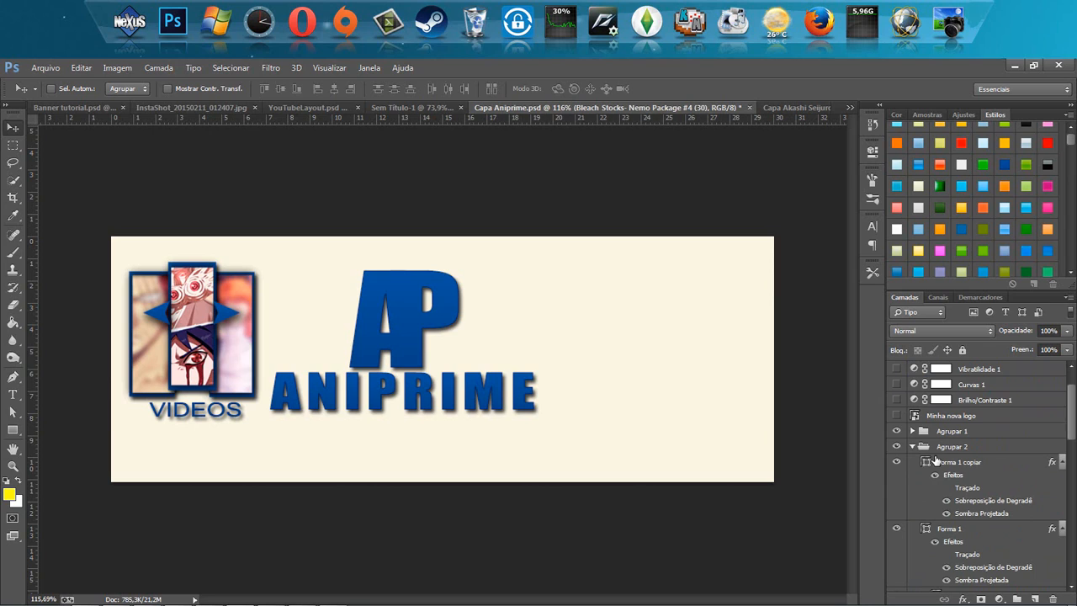
left_click(911, 446)
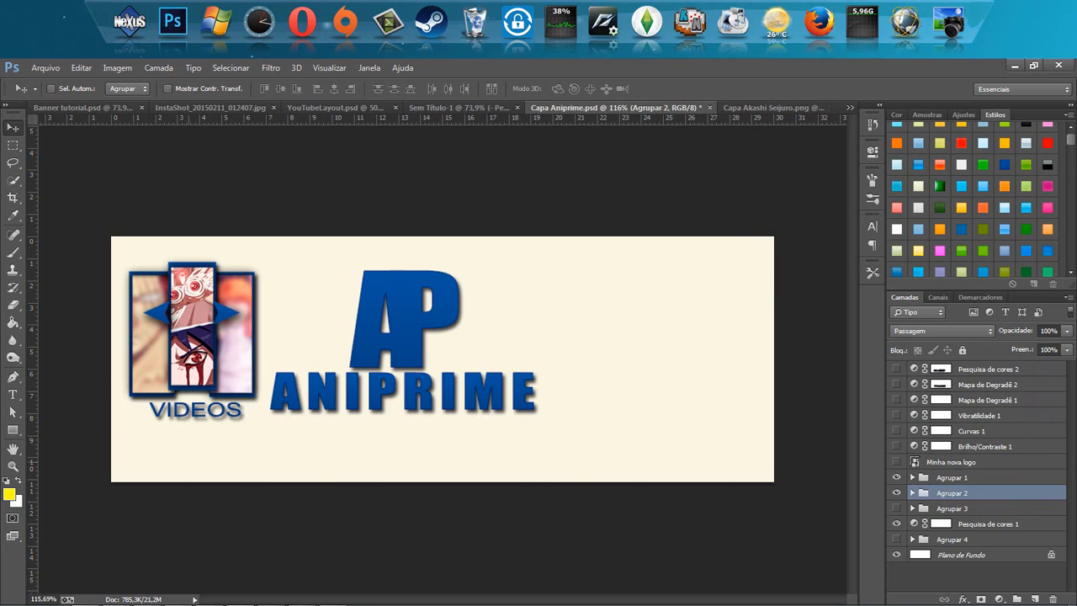
- Draw a black rectangle about 100 by 238 px in the empty area to the right of the ANIPRIME logo
left_click(14, 431)
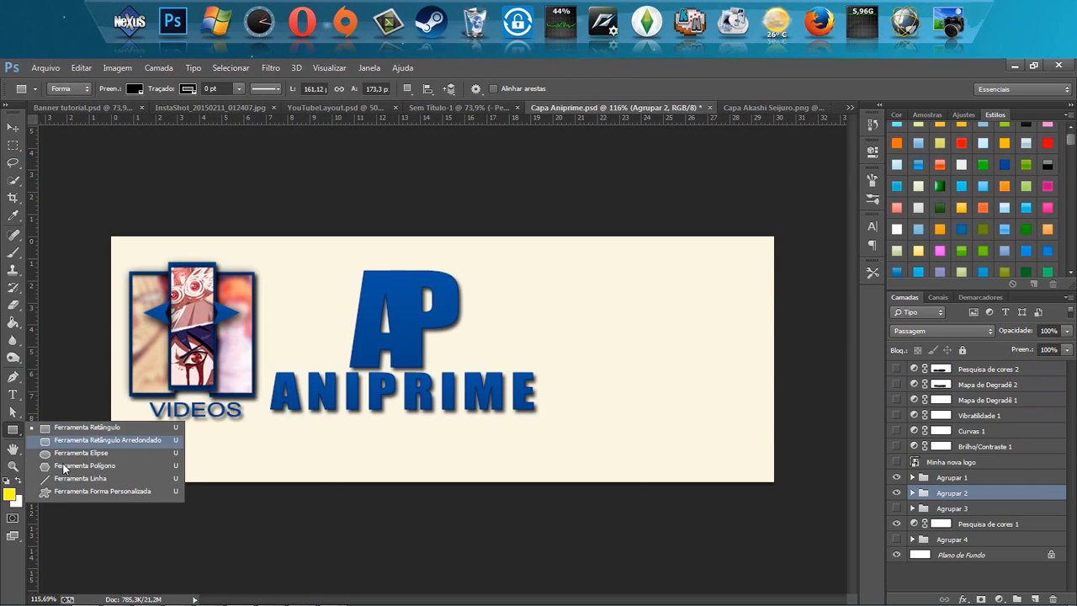
left_click(81, 428)
left_click_drag(603, 263, 682, 447)
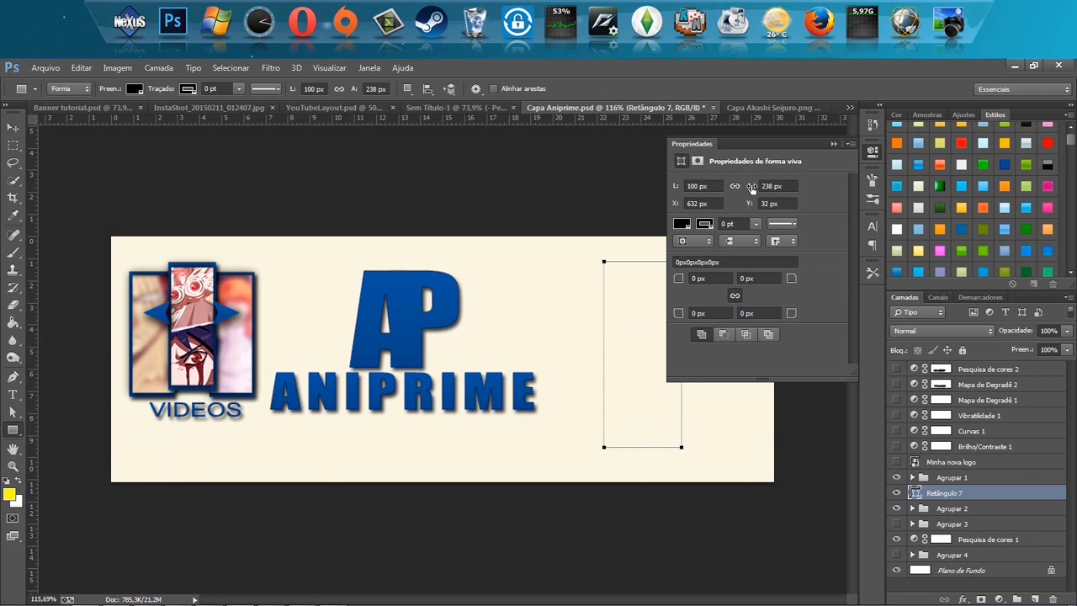
left_click(833, 145)
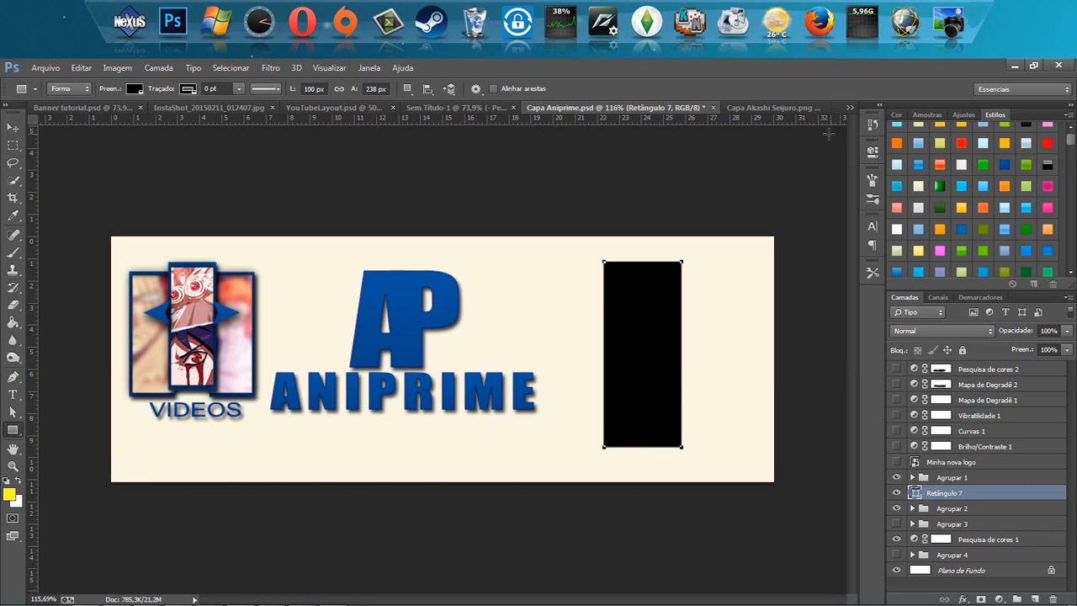
key("Return")
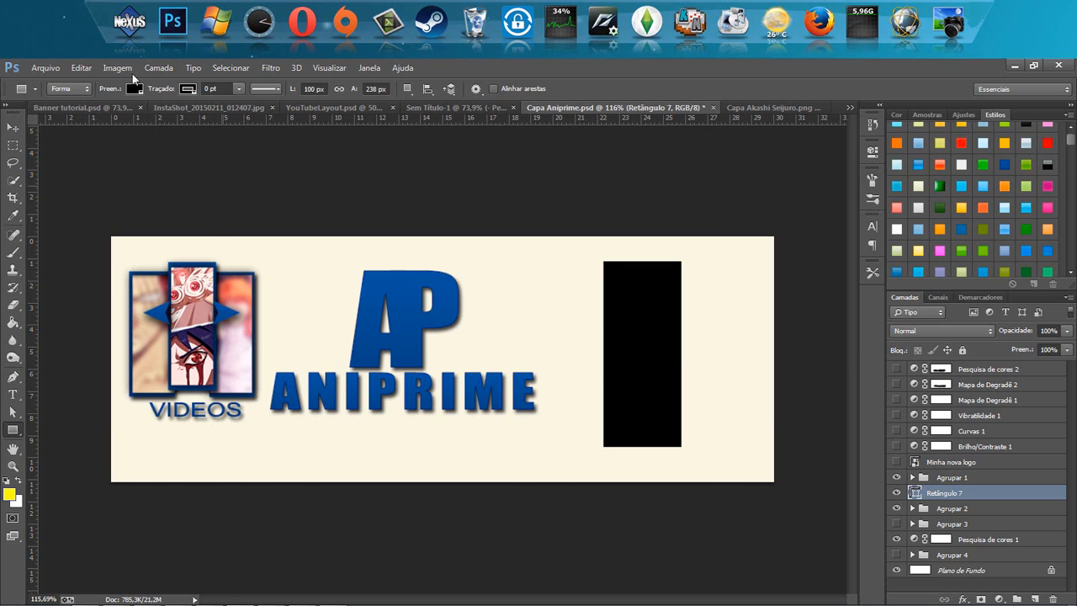
- Place the image Naruto Stocks- Nemo Package #4 (5) from the Pack nemo 4 folder and position it over the black rectangle
left_click(45, 67)
left_click(57, 289)
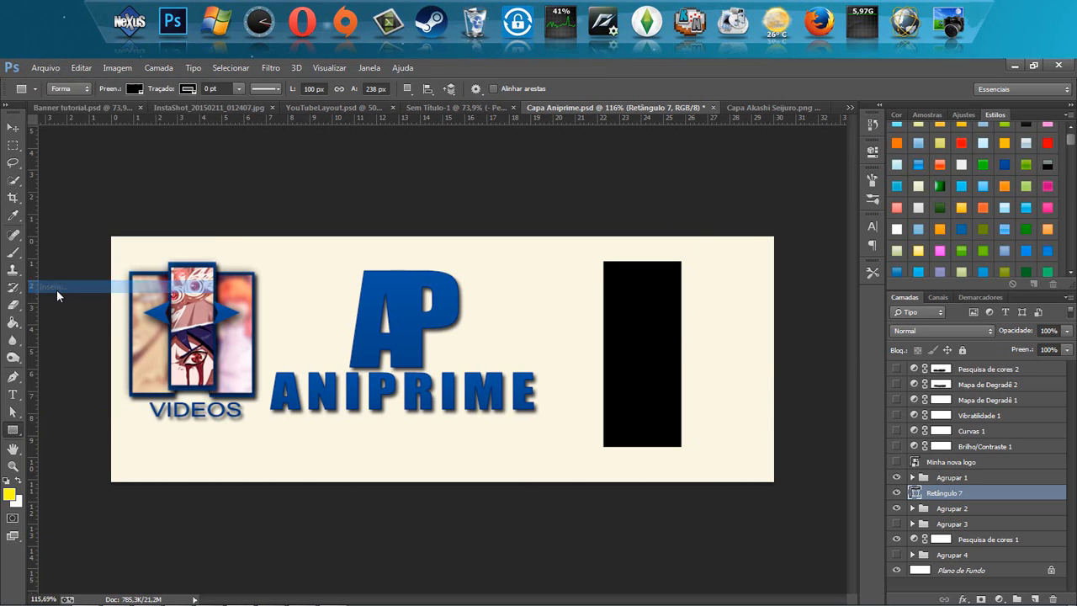
left_click(62, 151)
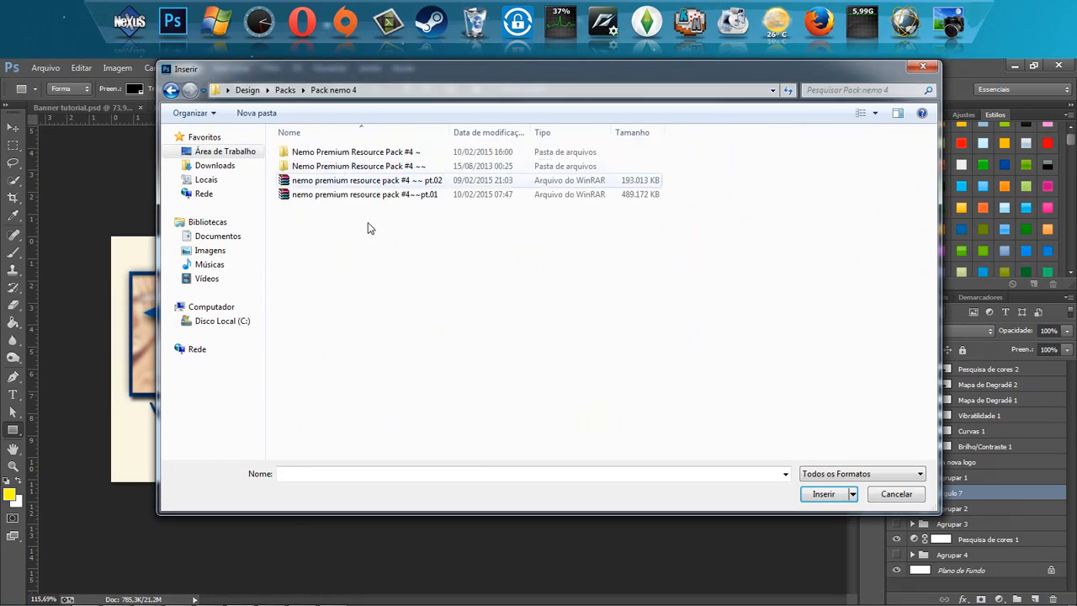
double_click(356, 153)
double_click(337, 166)
double_click(330, 154)
double_click(326, 180)
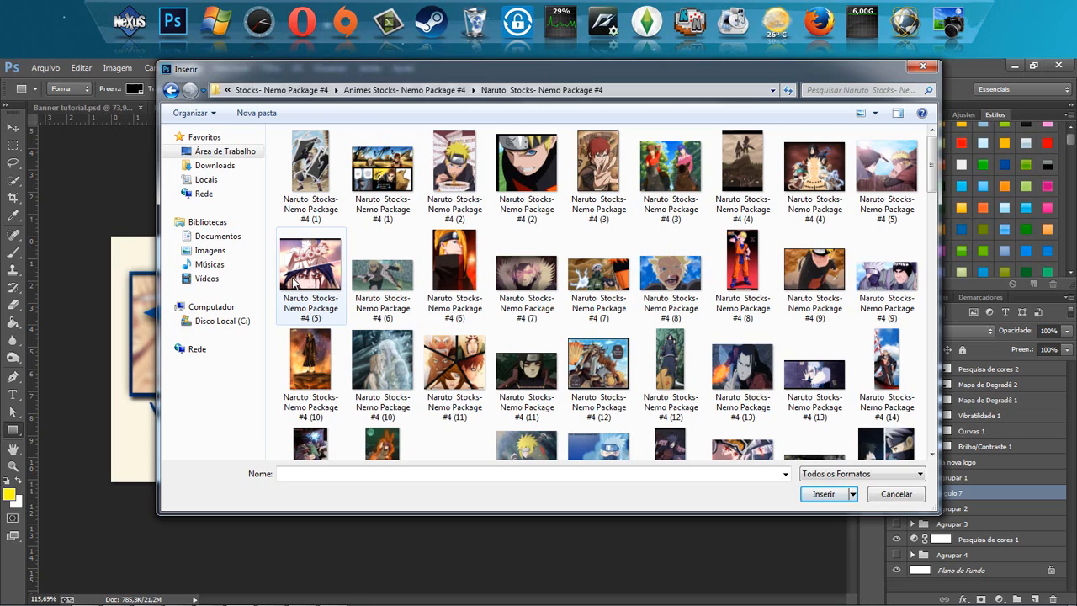
double_click(294, 284)
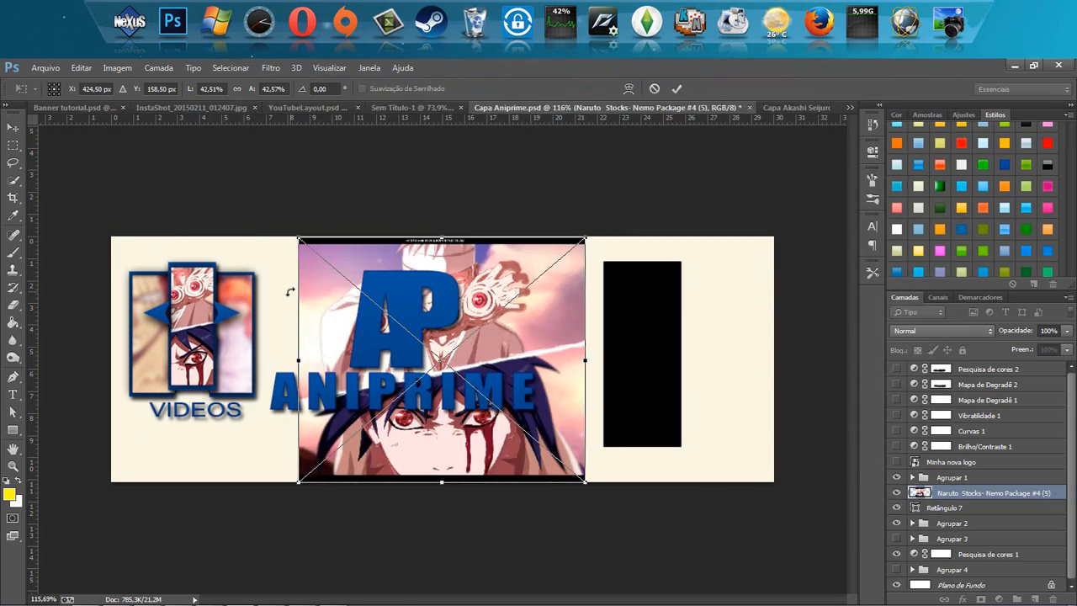
left_click_drag(448, 286, 616, 261)
key("Return")
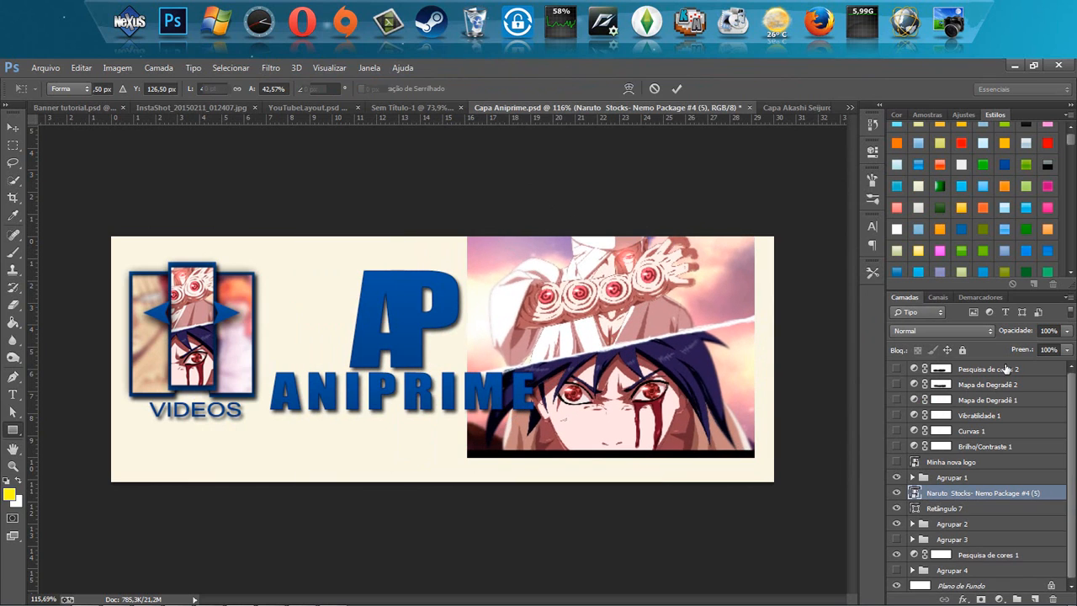
- Clip the Naruto image to the rectangle beneath it with a clipping mask and scale the image down slightly
right_click(967, 493)
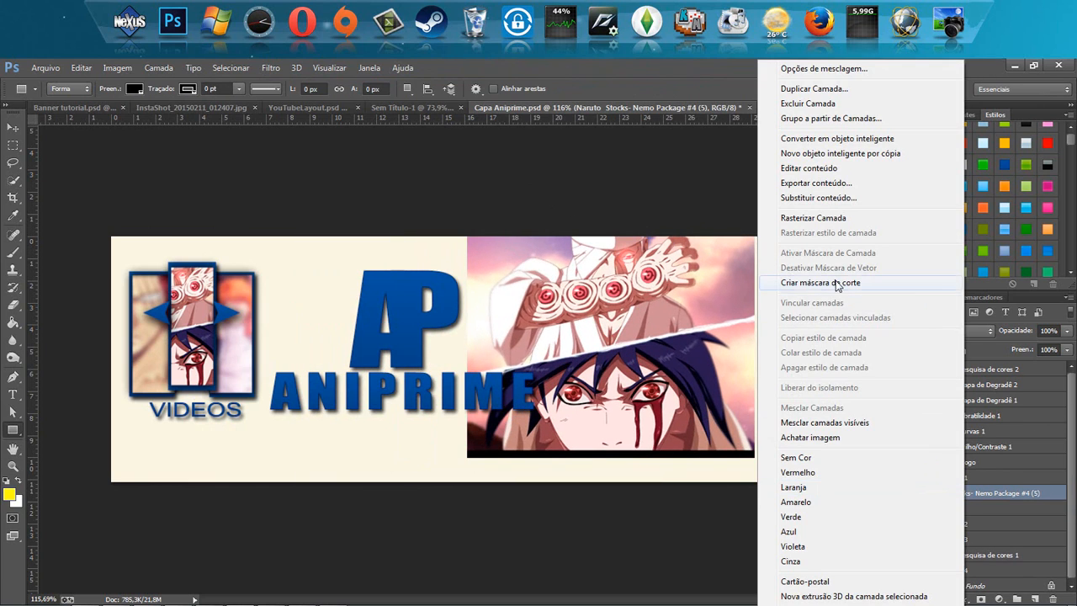
left_click(820, 283)
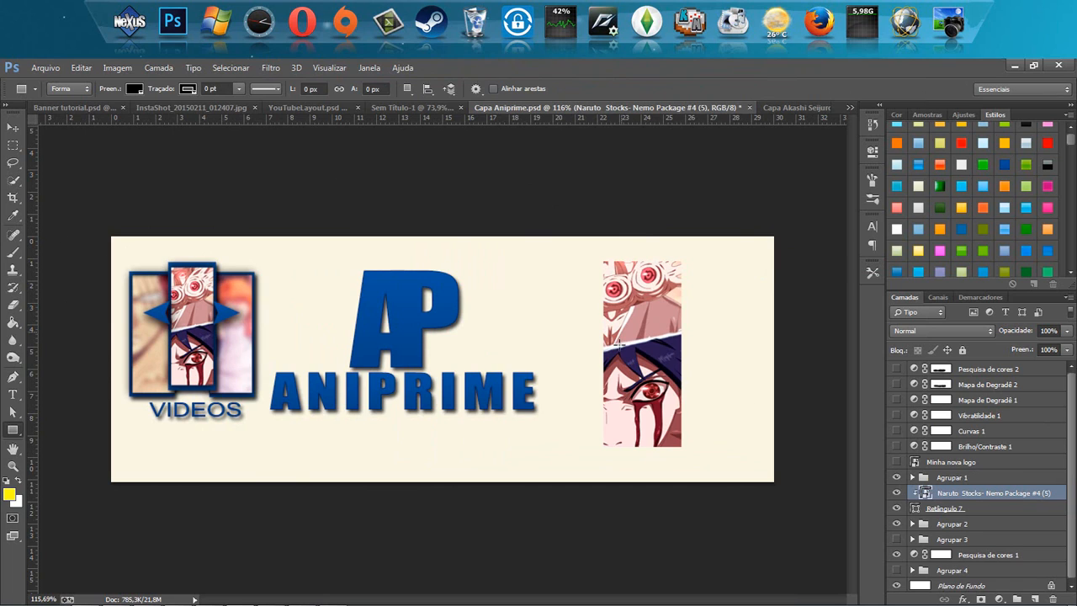
key("ctrl+t")
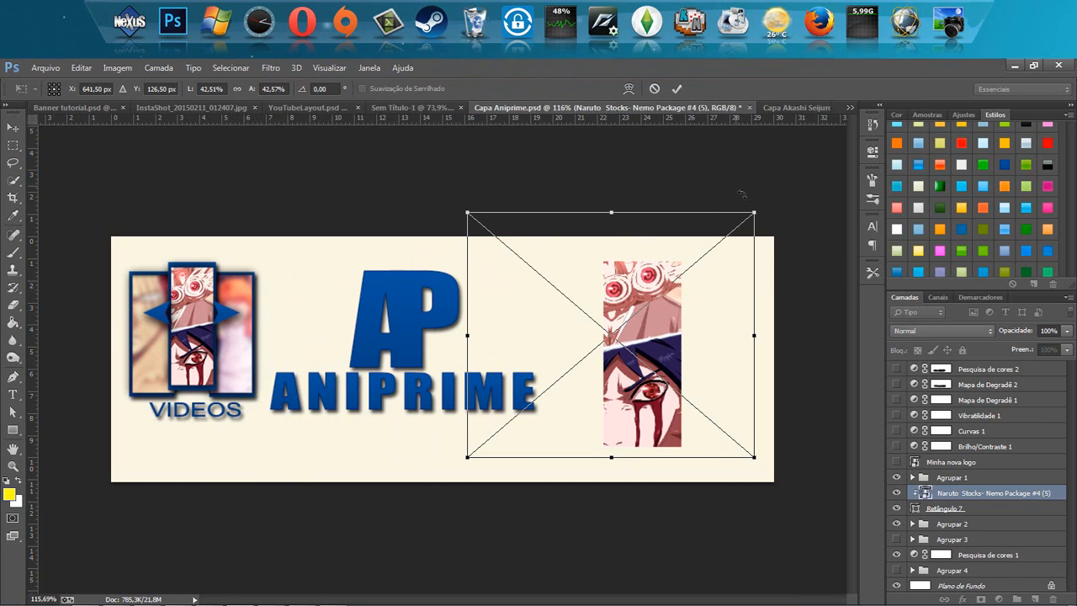
left_click_drag(757, 211, 744, 225)
key("Return")
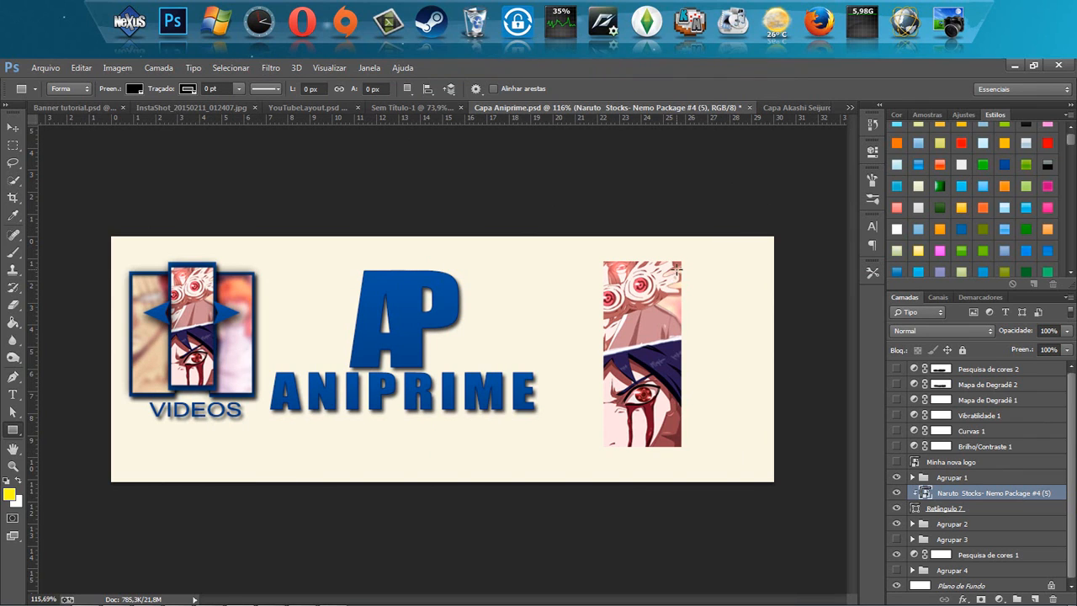
- Draw an overlapping second rectangle about 88 by 253 px, and delete it along with the first rectangle and the placed Naruto image
left_click_drag(676, 268, 744, 466)
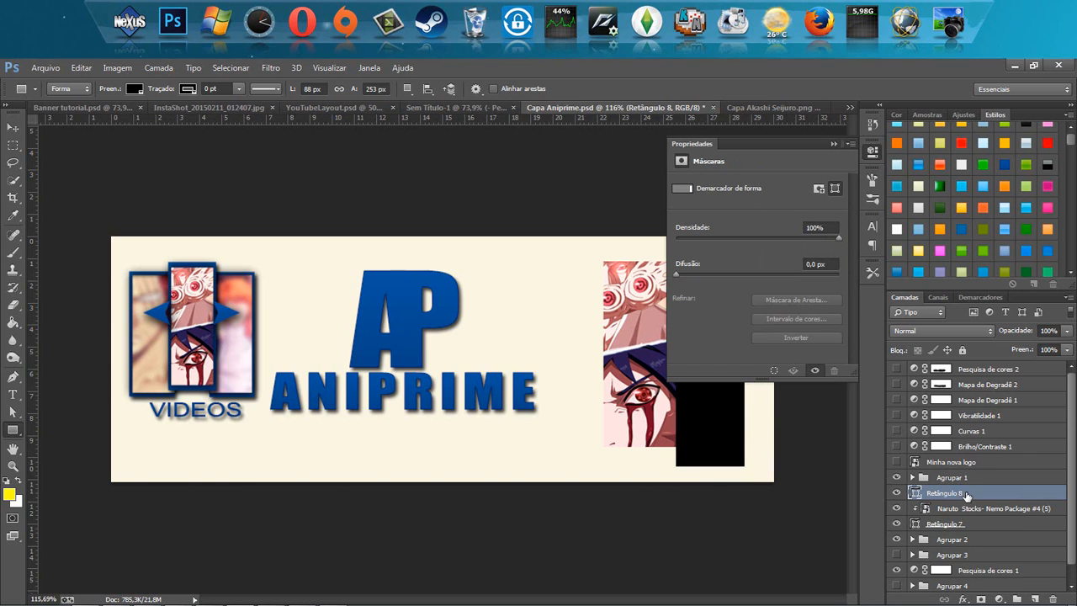
key("Delete")
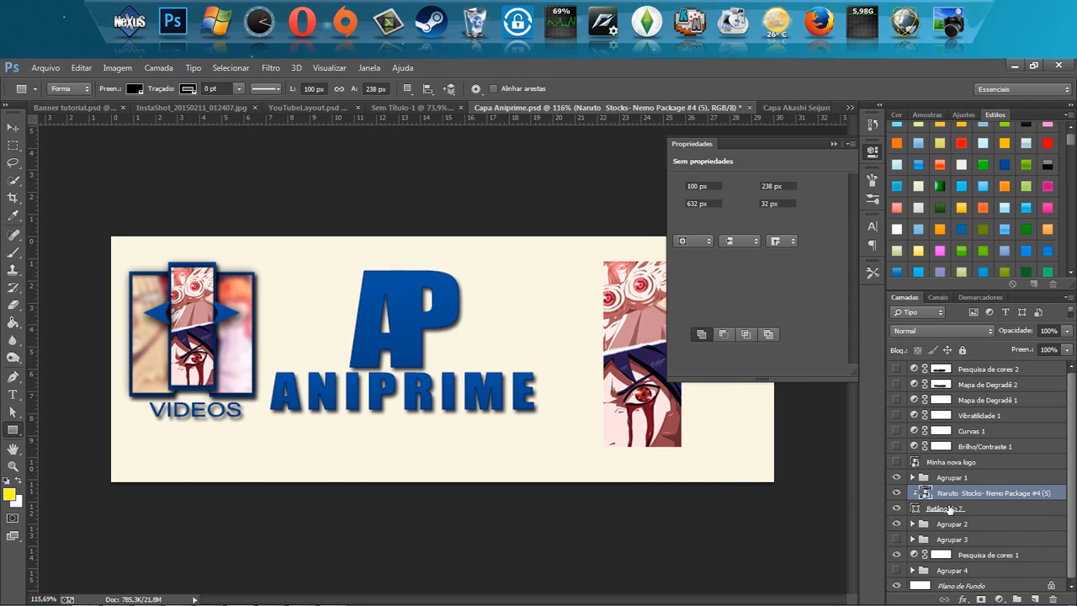
left_click(949, 508)
key("Delete")
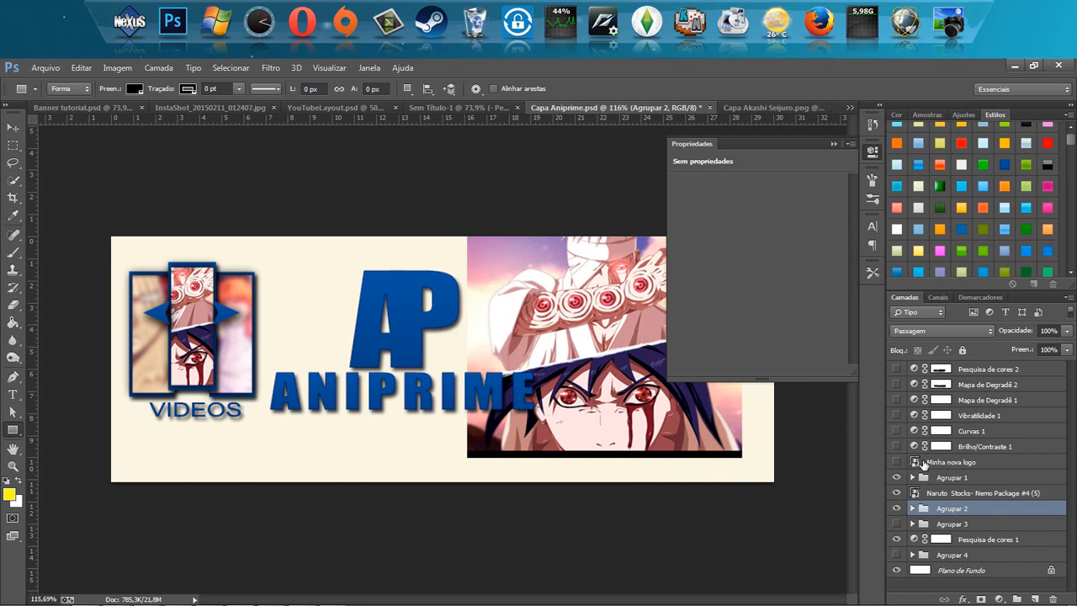
left_click(960, 495)
key("Delete")
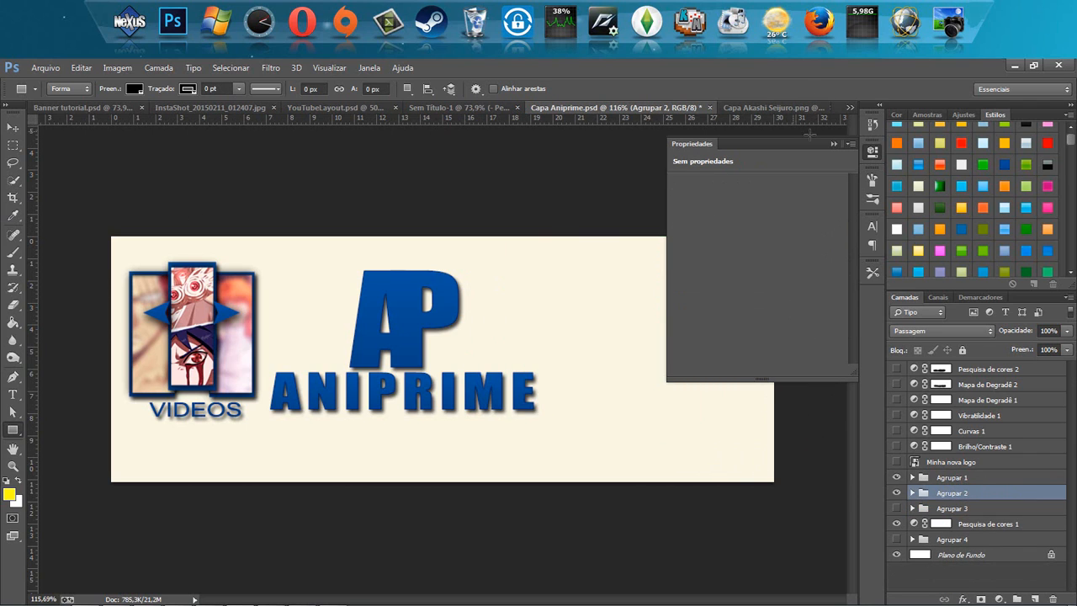
left_click(834, 144)
- Create a blank white document with the same dimensions as the Aniprime cover and fit it to the view
left_click(45, 67)
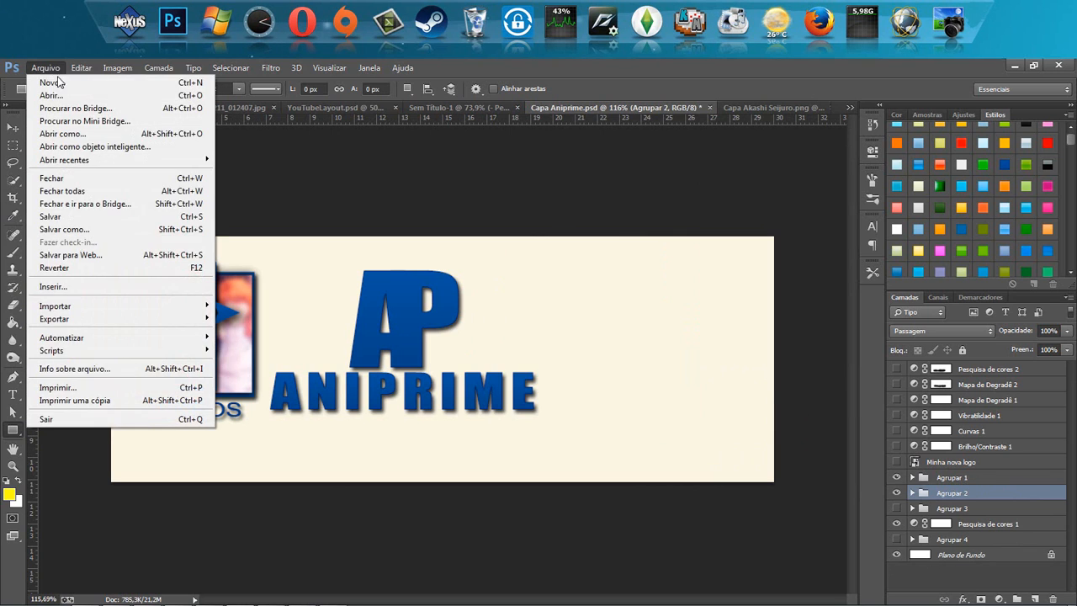
left_click(58, 82)
left_click(484, 164)
left_click(442, 201)
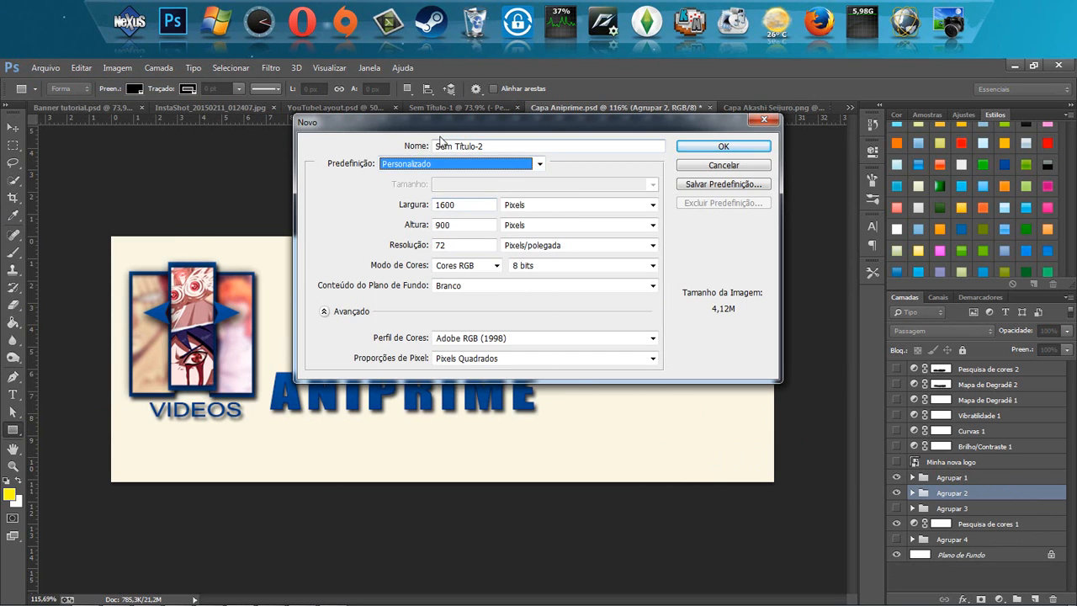
double_click(13, 449)
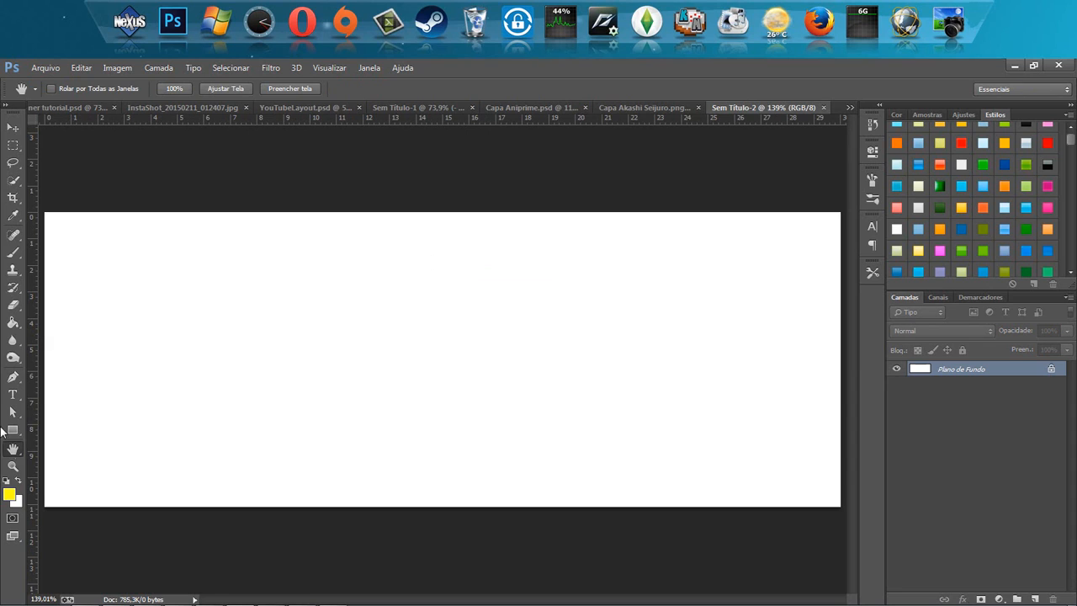
- Draw a black rectangle about 88 by 250 px in the right half of the blank canvas
key("u")
left_click_drag(595, 236, 678, 468)
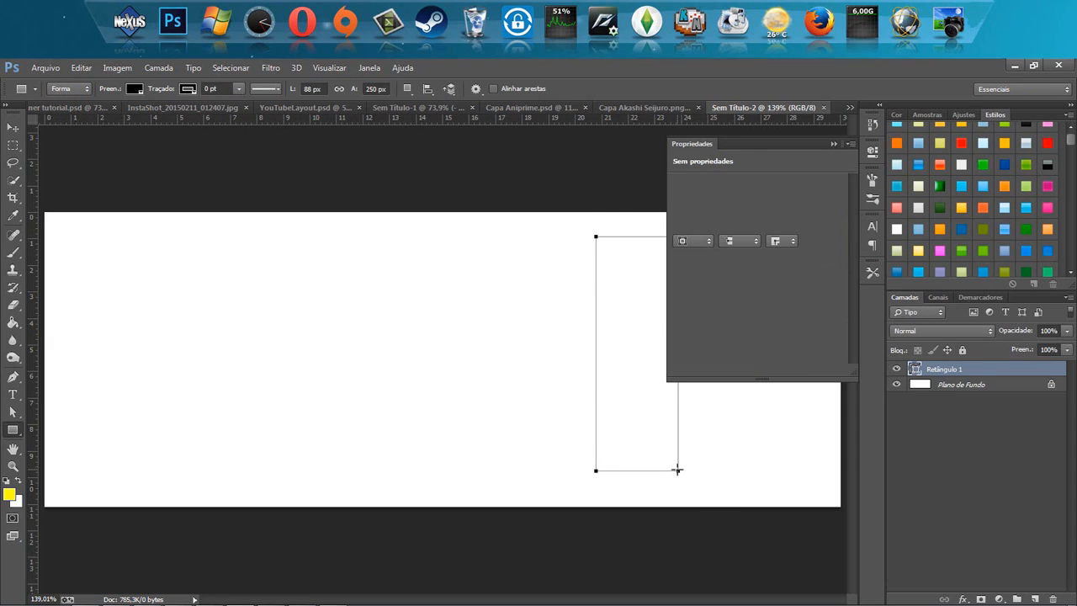
left_click(833, 144)
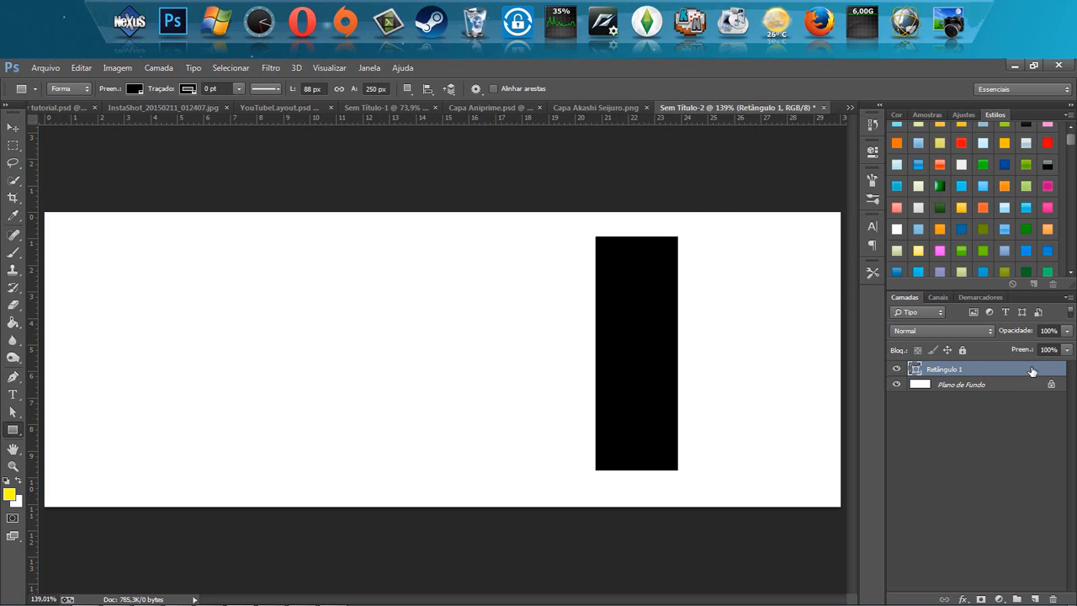
- Add a drop shadow layer style to the black rectangle
double_click(1059, 372)
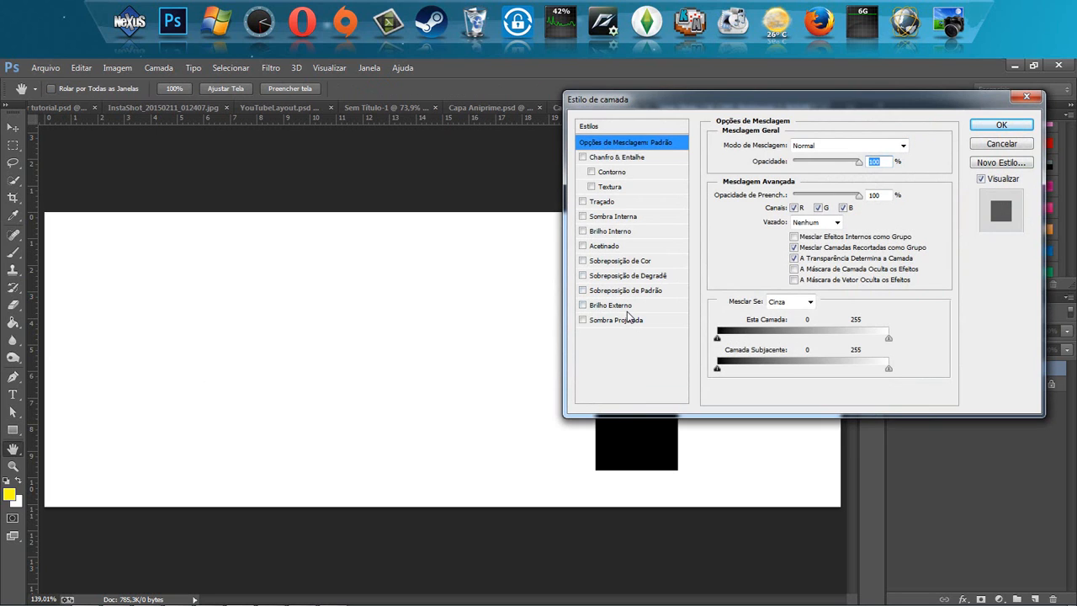
left_click(623, 319)
mouse_move(835, 162)
left_mouse_down()
mouse_move(855, 162)
mouse_move(846, 162)
left_mouse_up()
key("Return")
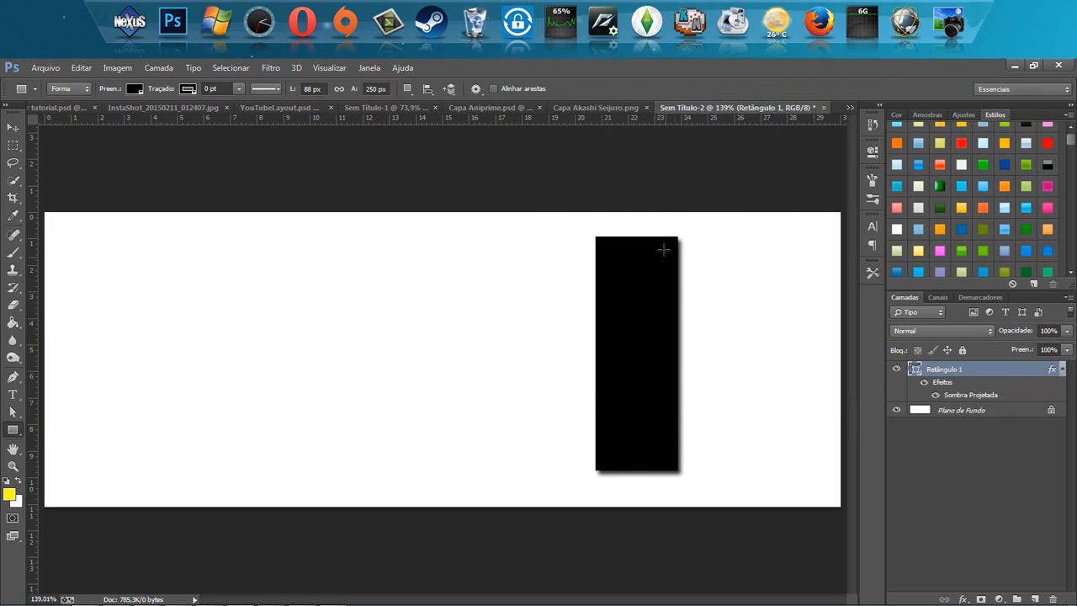
- Draw a light gray rectangle about 87 by 265 px overlapping the black one's right edge, and order its layer beneath Retângulo 1
left_click_drag(654, 245, 737, 494)
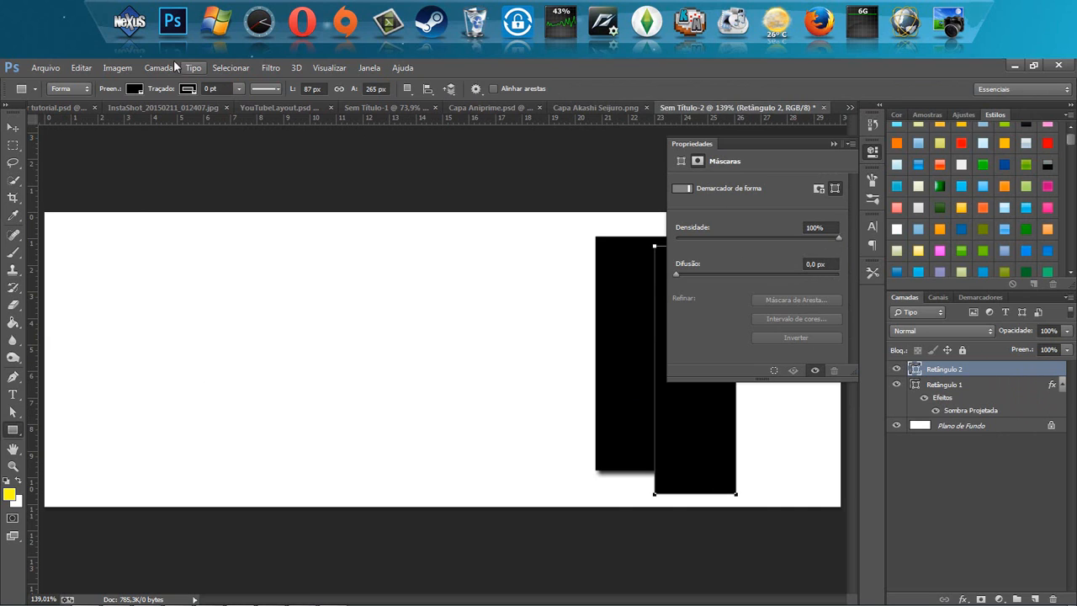
left_click(134, 88)
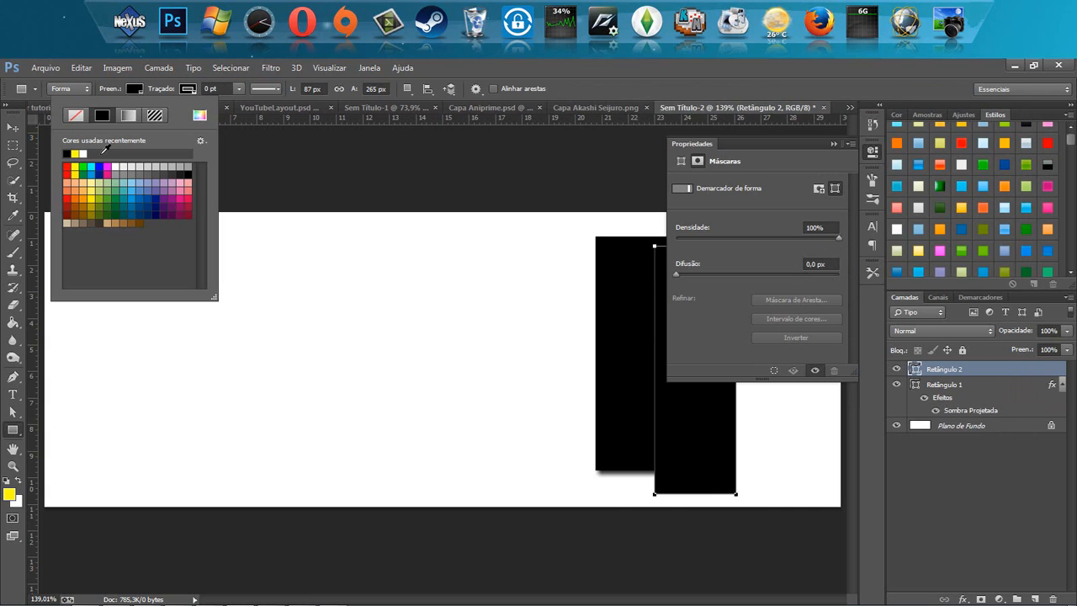
left_click(176, 166)
key("Return")
left_click(833, 143)
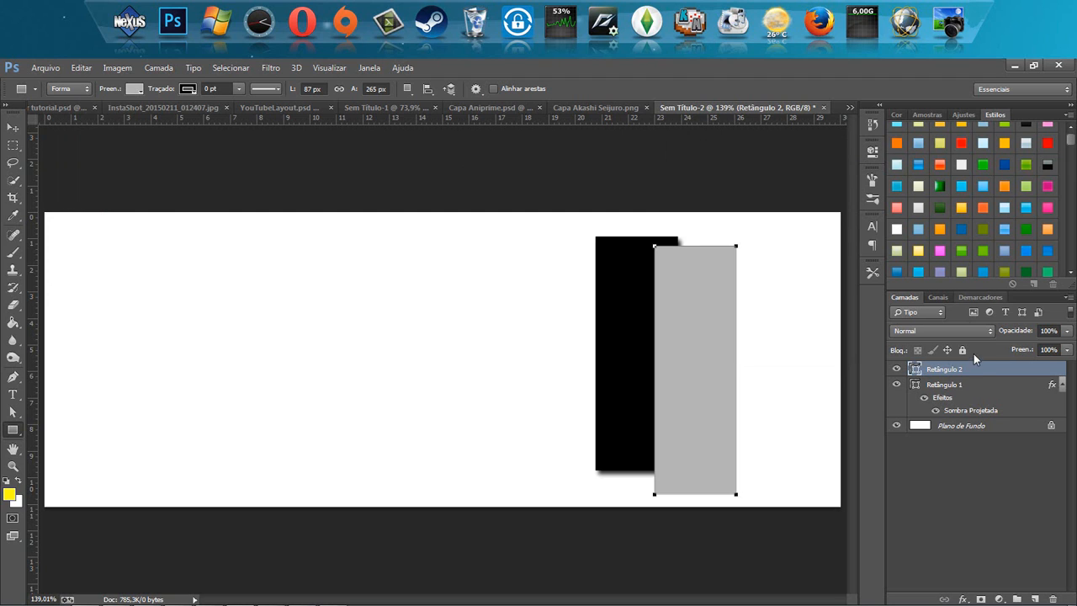
left_click_drag(967, 368, 938, 417)
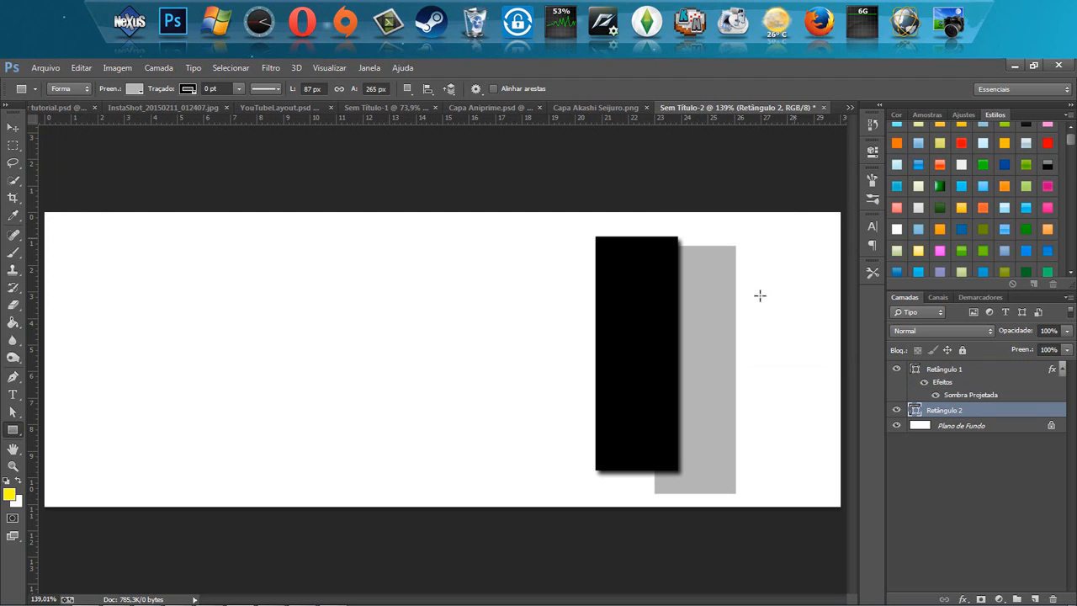
- Add a drop shadow to Retângulo 2, and draw a light gray rectangle about 78 by 264 px partly behind the black one's left edge
double_click(1058, 412)
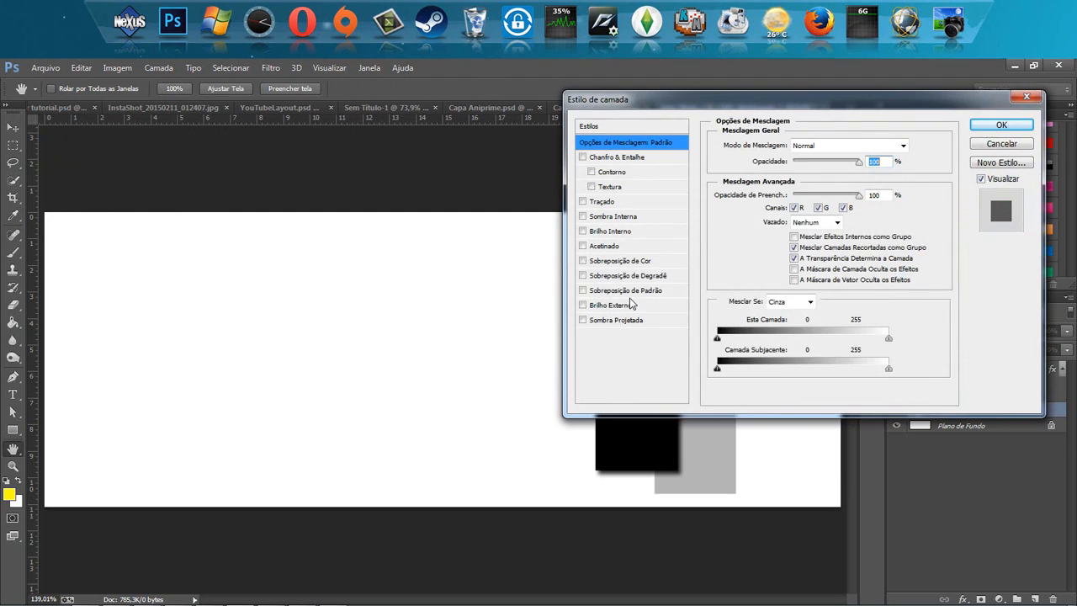
left_click(618, 321)
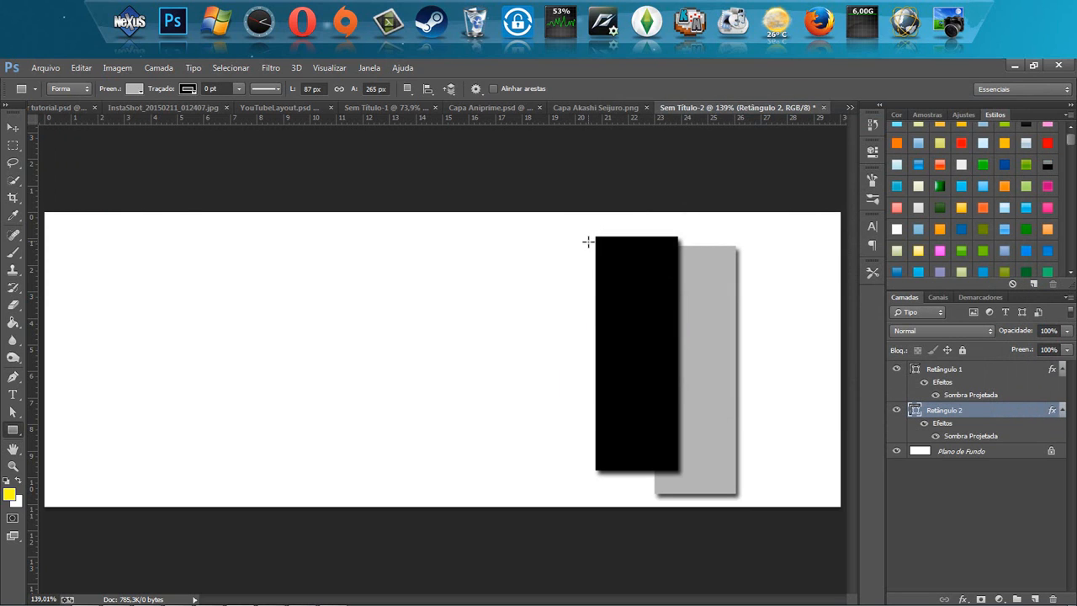
left_click_drag(575, 247, 646, 491)
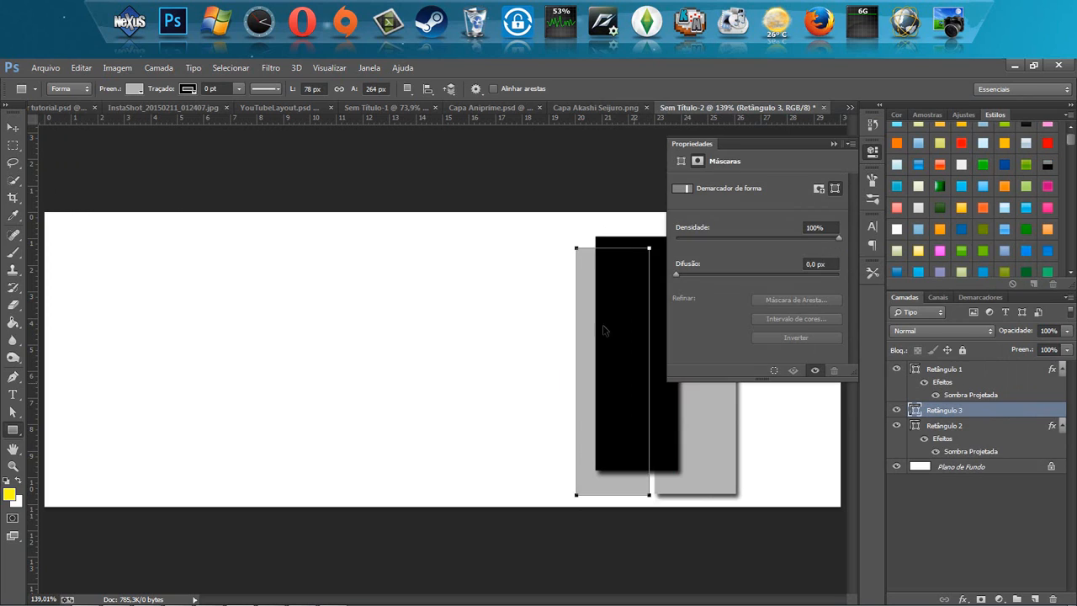
key("ctrl+t")
left_click_drag(603, 319, 562, 314)
key("Return")
left_click(834, 143)
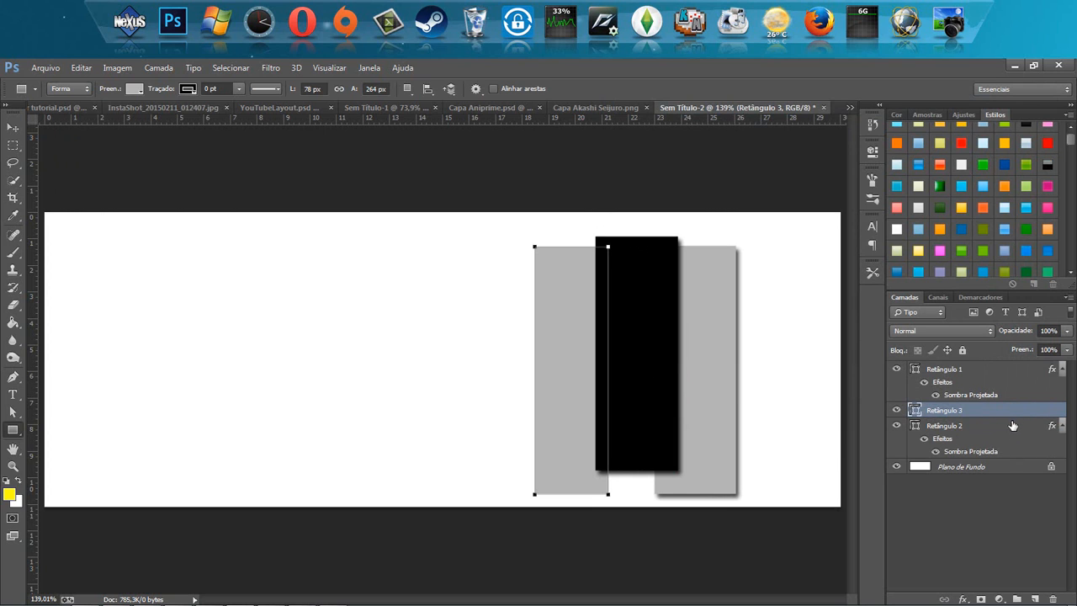
- Add a drop shadow to the left gray rectangle with its own angle of 60°, independent of the global light
double_click(1053, 412)
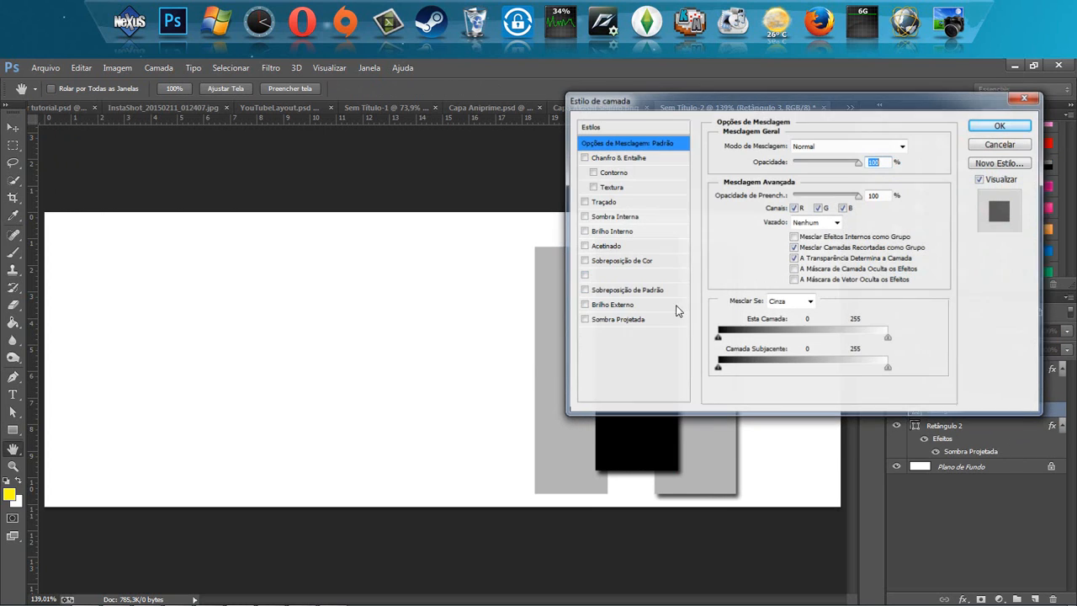
left_click(617, 321)
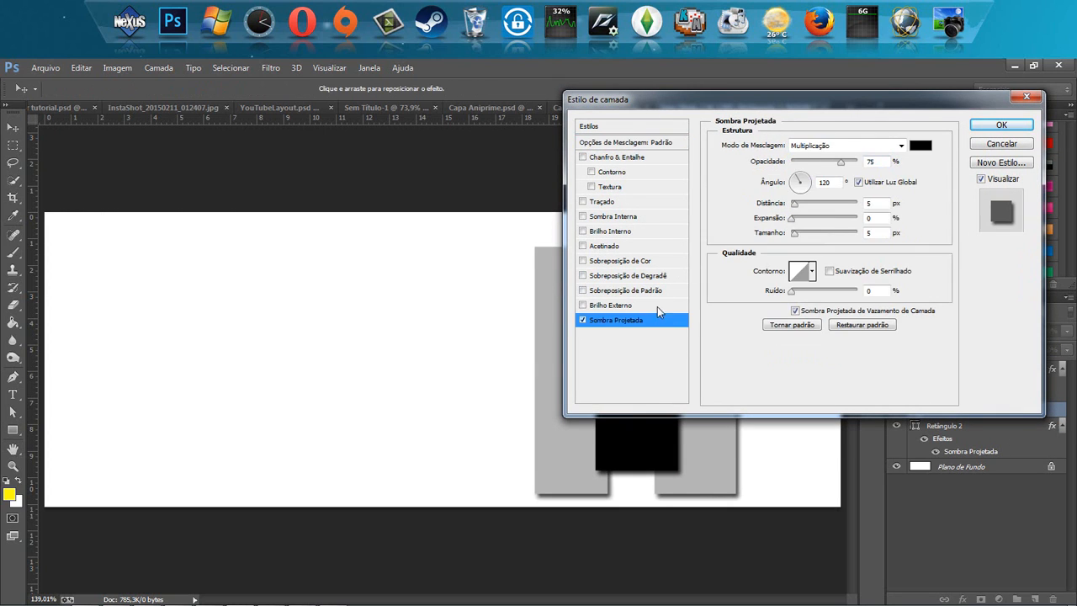
left_click_drag(806, 185, 806, 177)
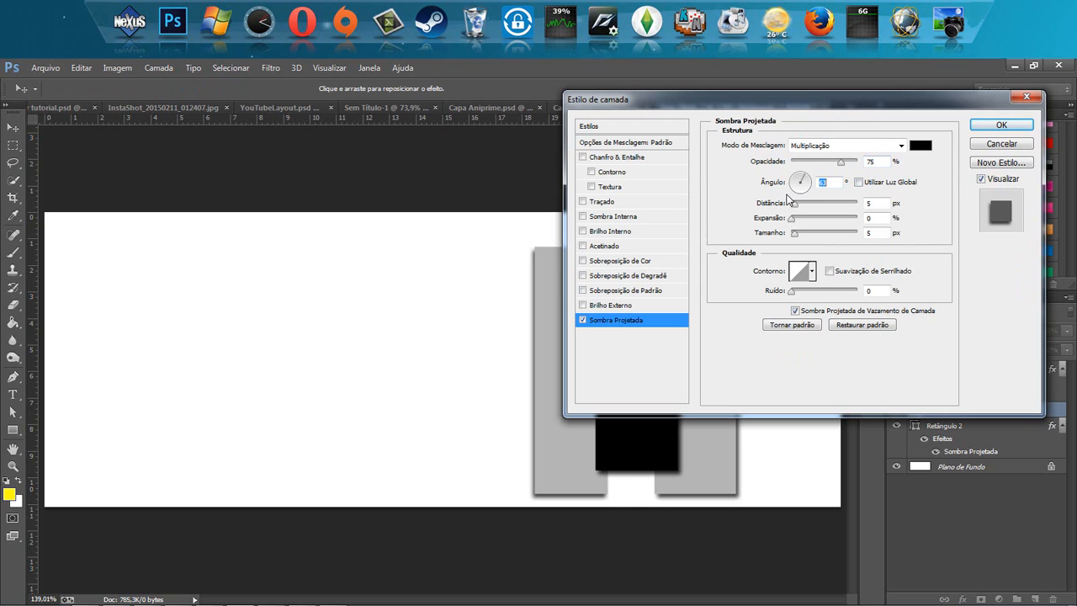
type("60")
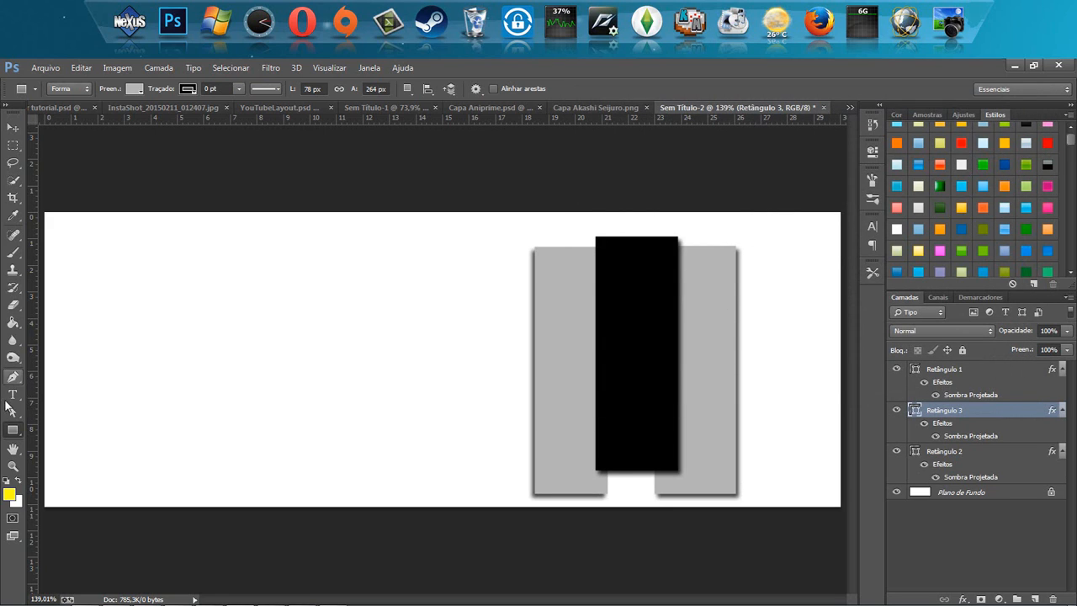
- Set the black rectangle's drop shadow to distance 0 px and size 40 px with a slight spread
left_click(13, 377)
left_click(590, 326, "ctrl")
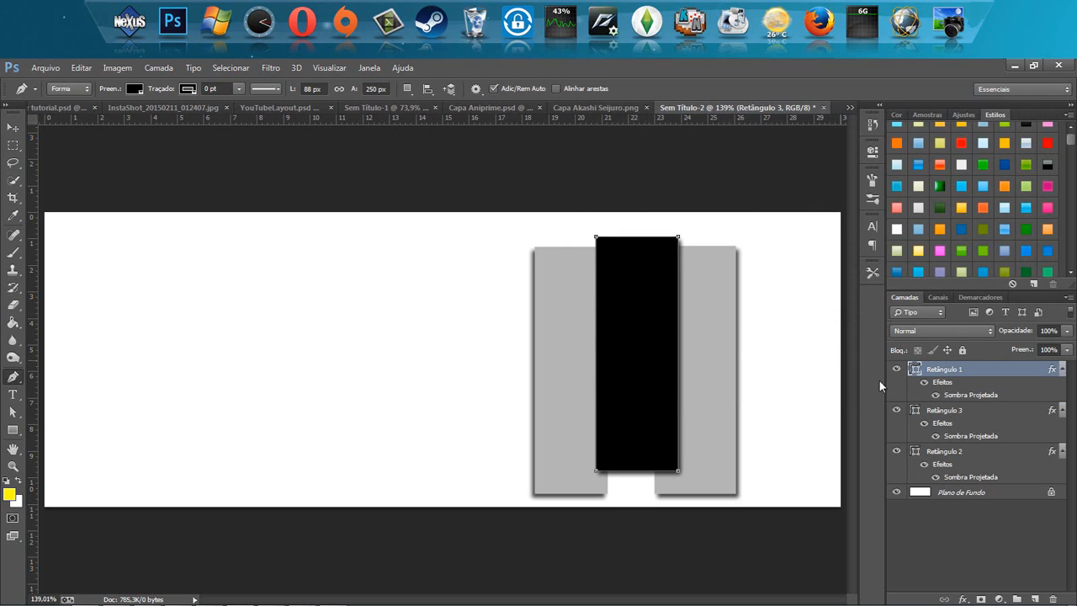
double_click(1052, 371)
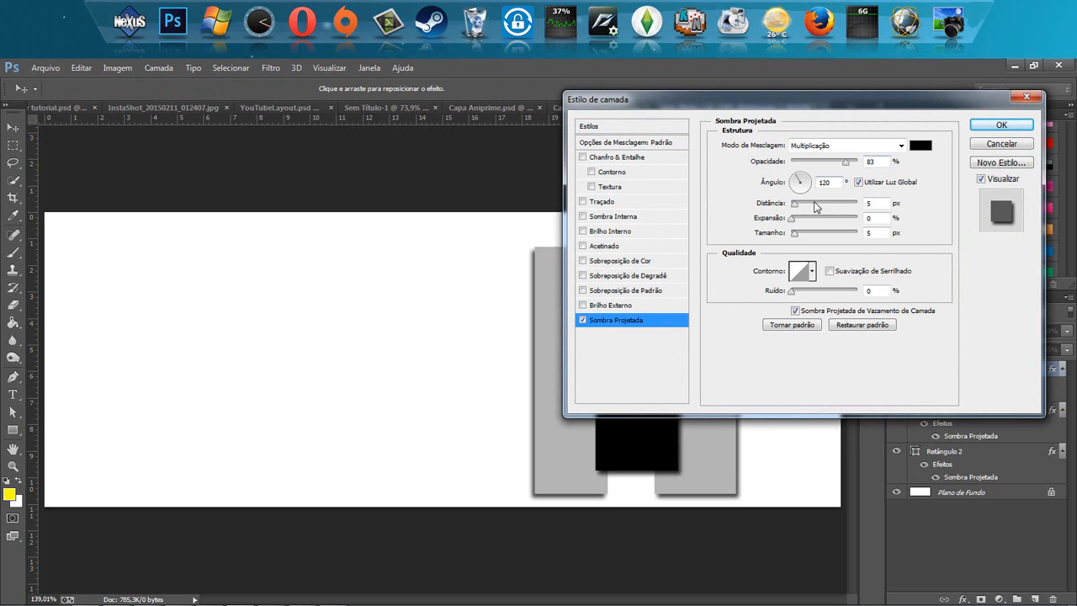
left_click_drag(793, 202, 789, 204)
left_click(804, 233)
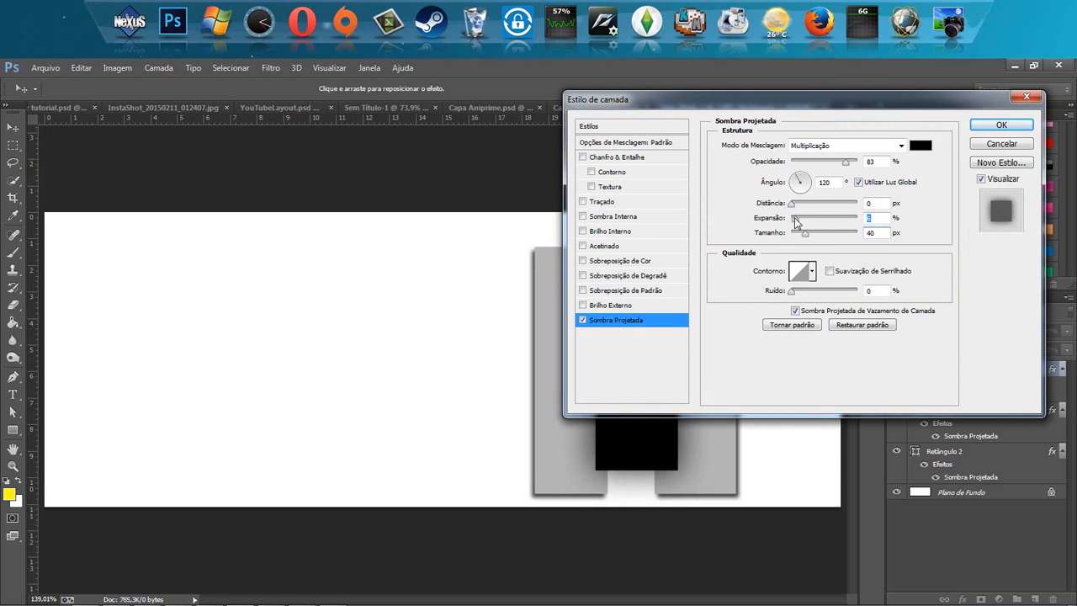
left_click(796, 218)
left_click(999, 128)
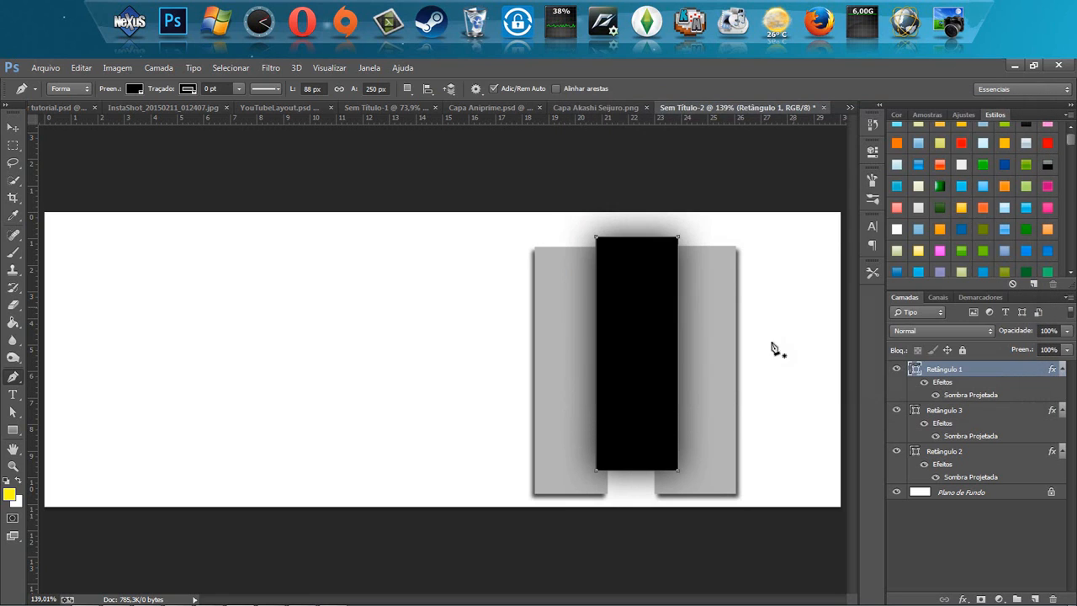
key("Escape")
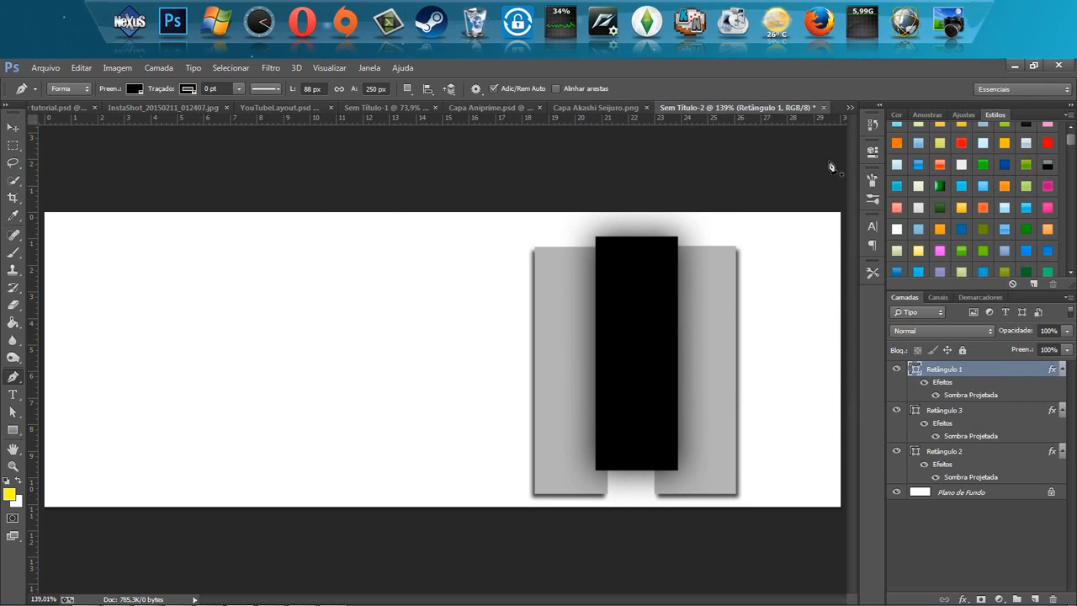
- Transfer the Agrupar 2 group with the VIDEOS graphic from Capa Aniprime.psd into the Sem Título-2 document
left_click(602, 110)
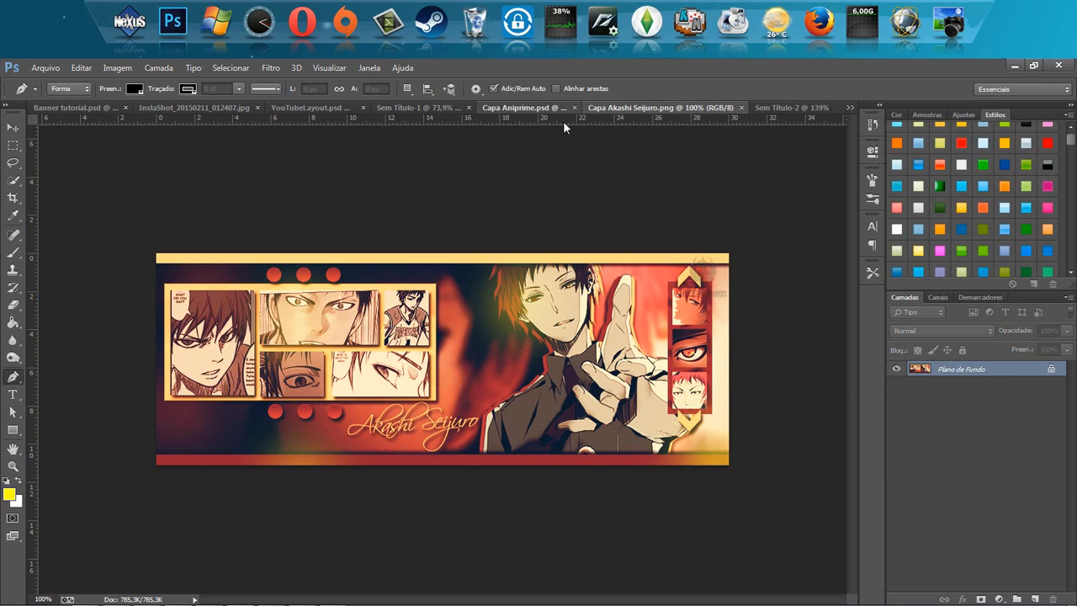
left_click(505, 107)
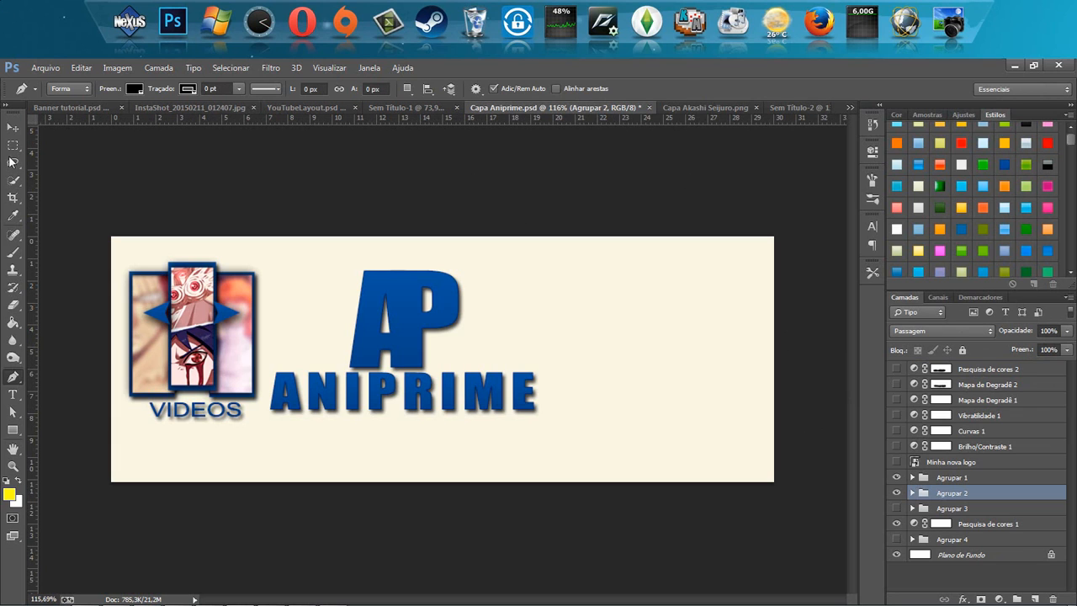
left_click(12, 127)
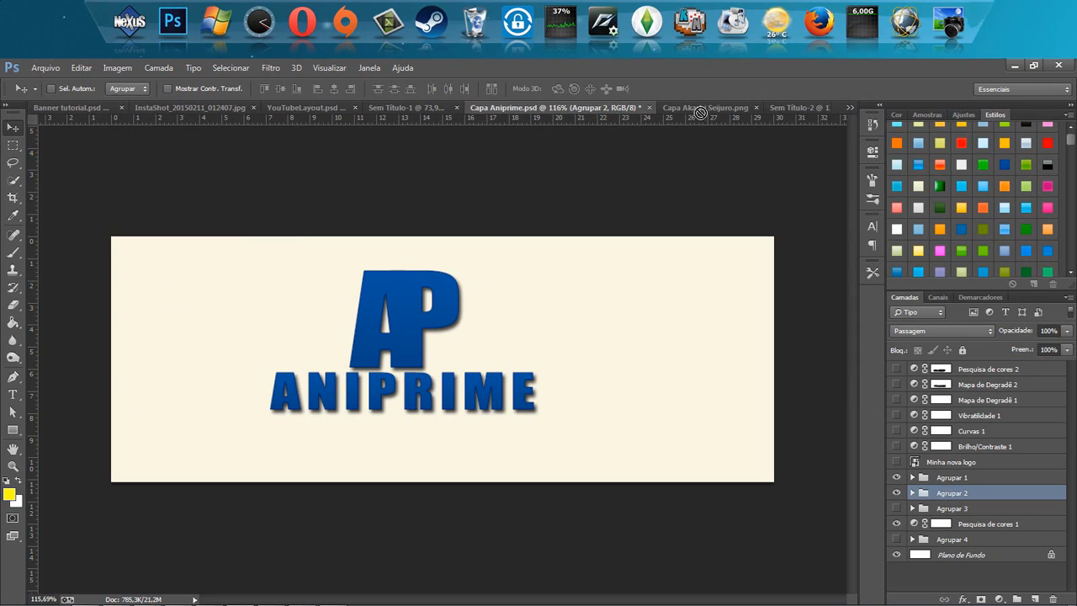
left_click(795, 107)
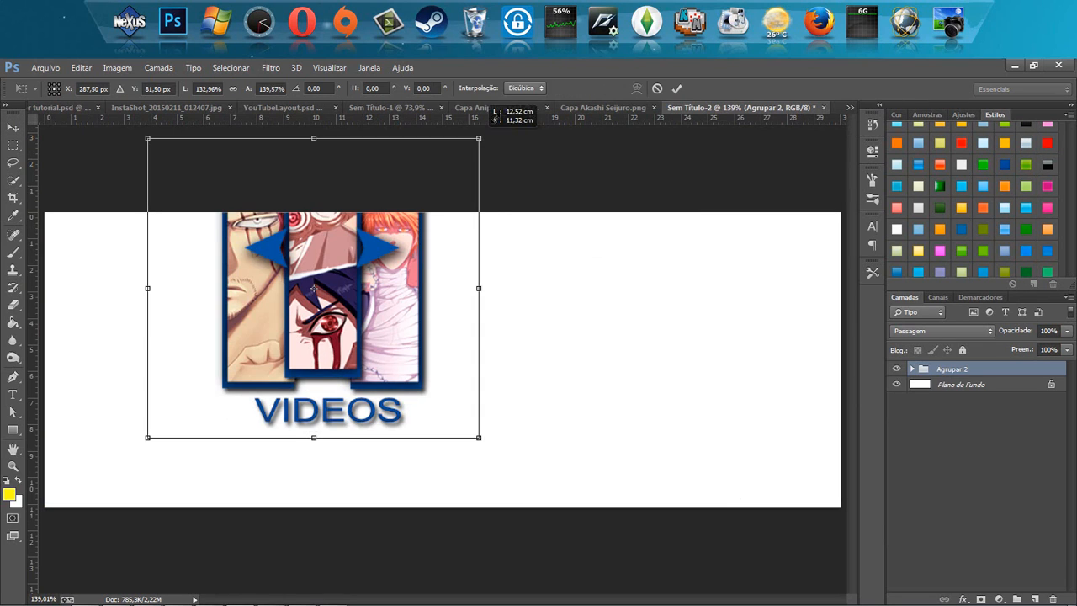
- Scale the VIDEOS group to about 140% width and 148% height, and place it in the right half of the canvas
left_click_drag(495, 115, 498, 120)
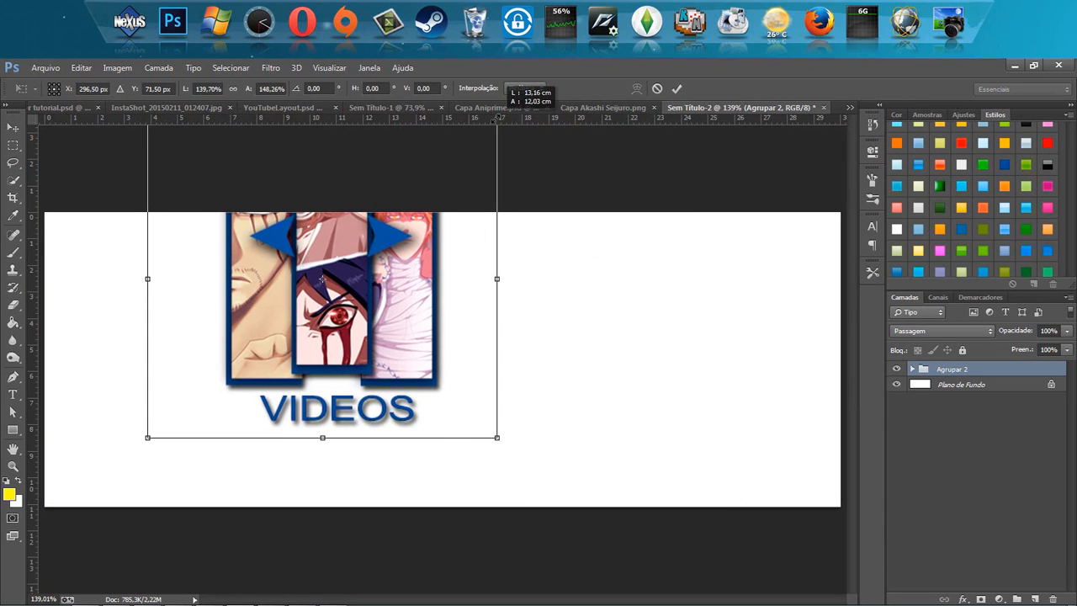
left_click_drag(488, 253, 784, 325)
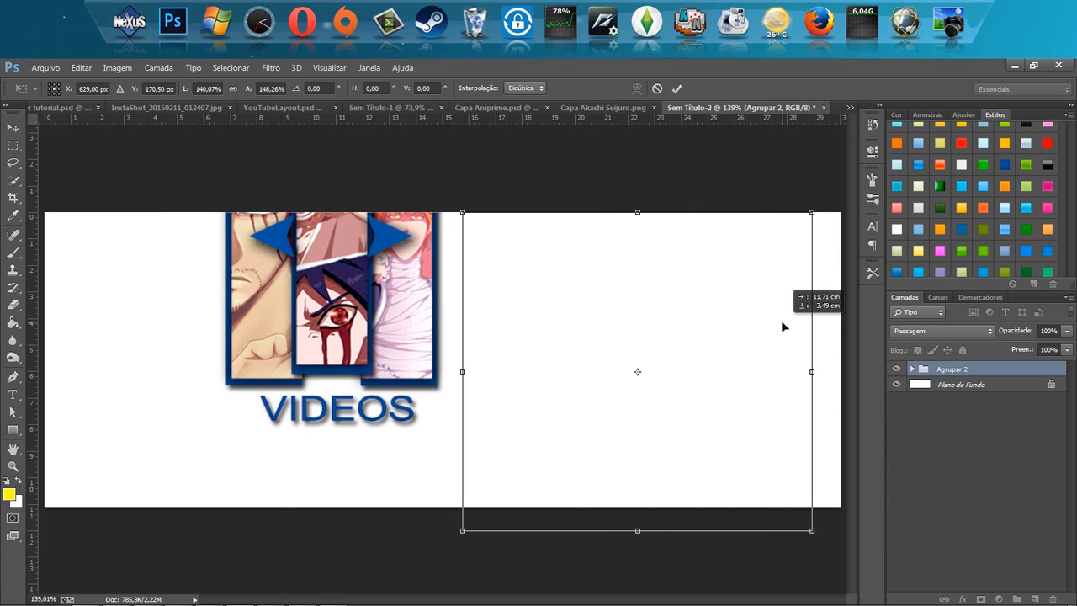
key("Return")
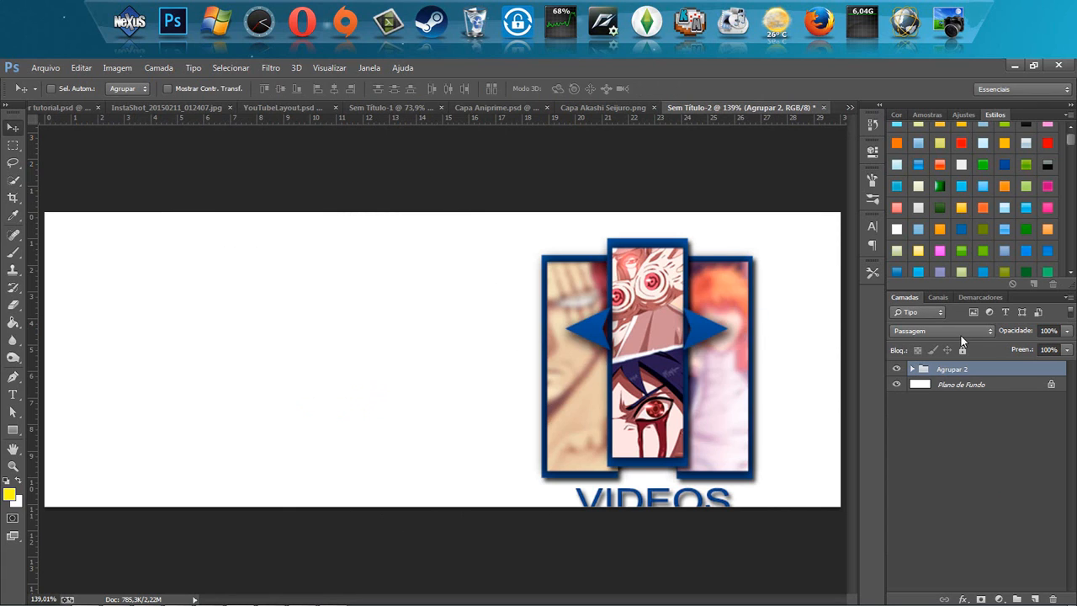
- Expand the Agrupar 2 group and hide its VIDEOS text layer
left_click(912, 370)
scroll(939, 425, "down", 5)
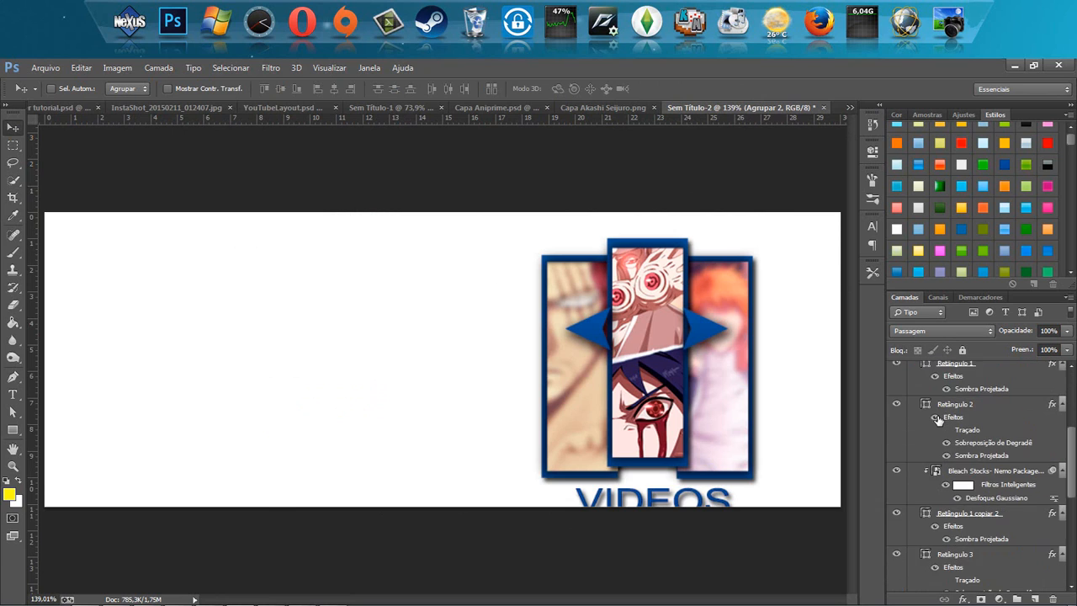
scroll(938, 425, "down", 4)
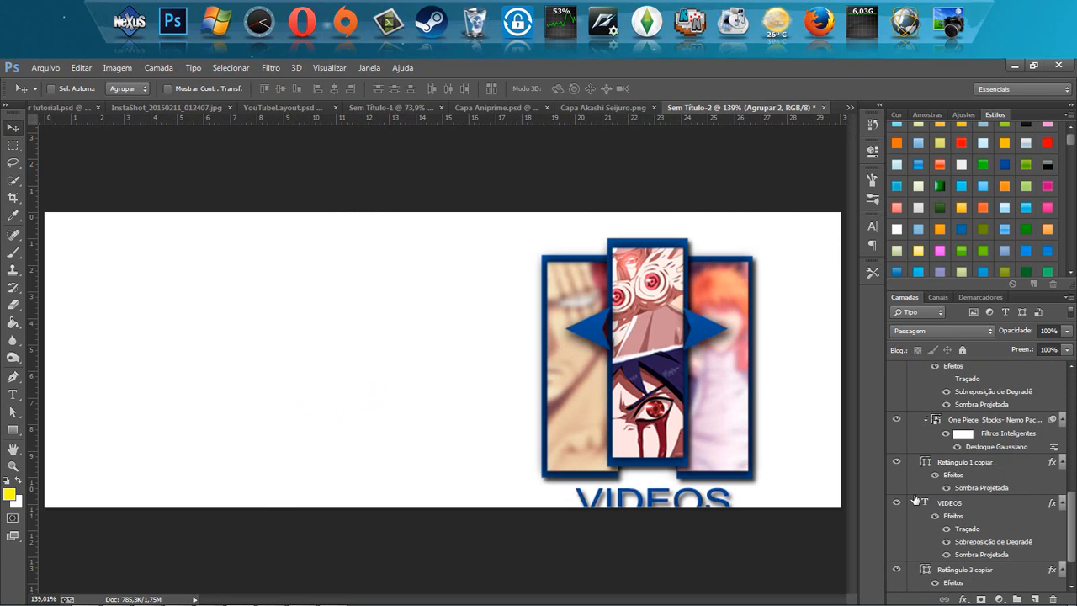
left_click(896, 502)
scroll(900, 560, "down", 1)
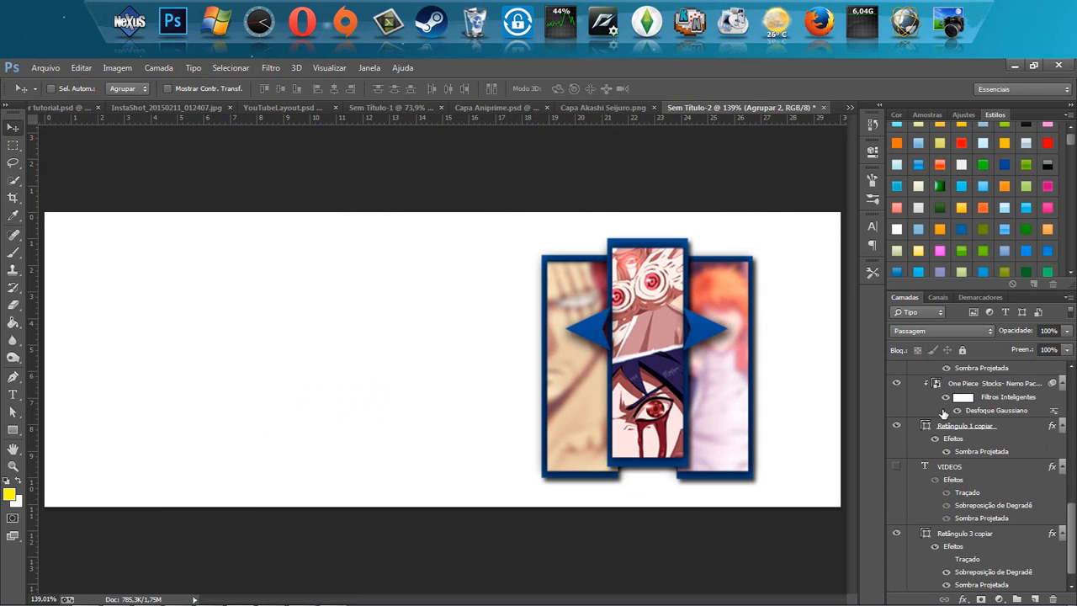
- Turn off the smart filters on the One Piece and Bleach image layers to remove their Gaussian blur
left_click(945, 396)
scroll(947, 396, "up", 2)
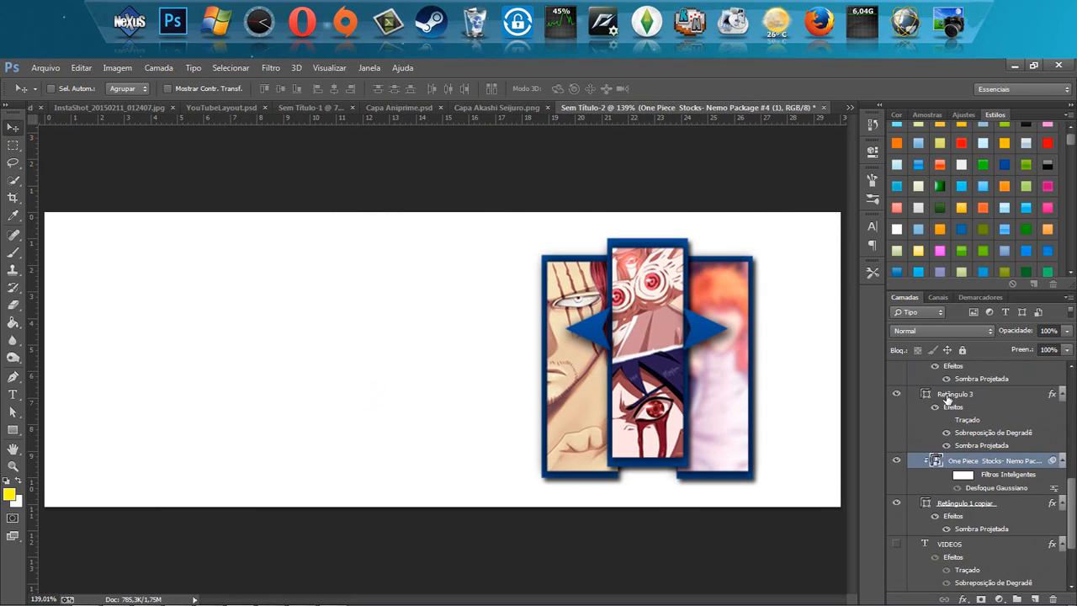
scroll(948, 397, "up", 2)
left_click(945, 385)
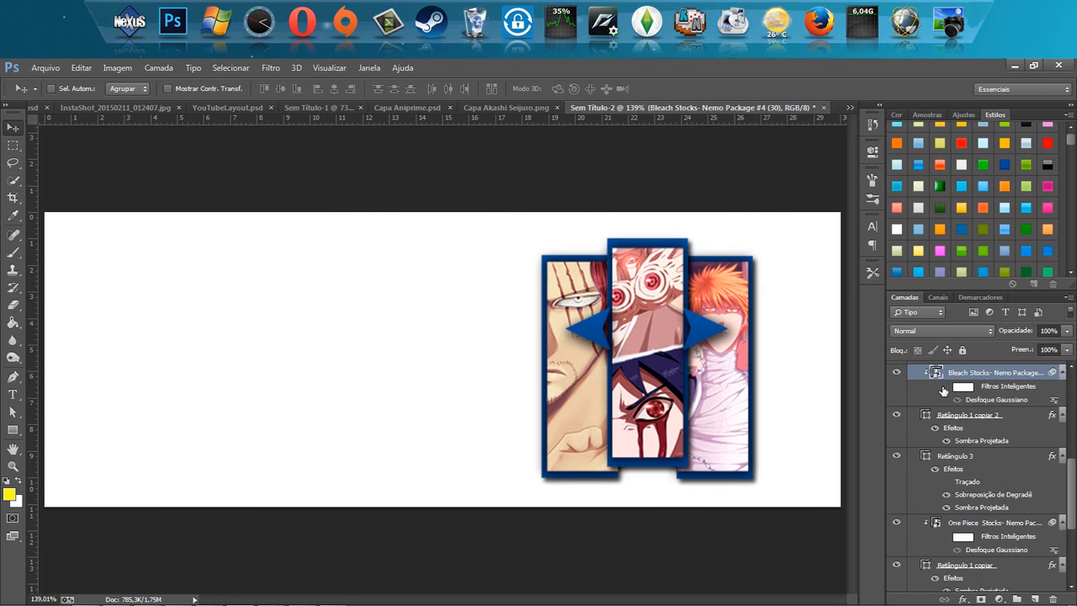
- Select the blue arrow shape Forma 1 on the right side of the graphic with the Pen tool active
left_click(714, 337, "ctrl")
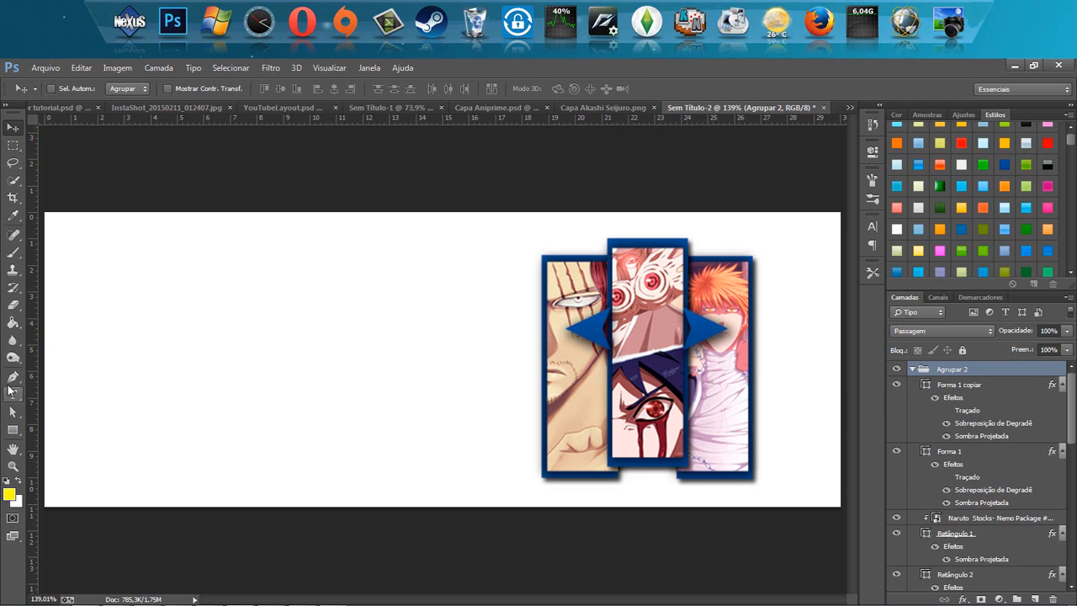
key("p")
left_click(704, 326, "ctrl")
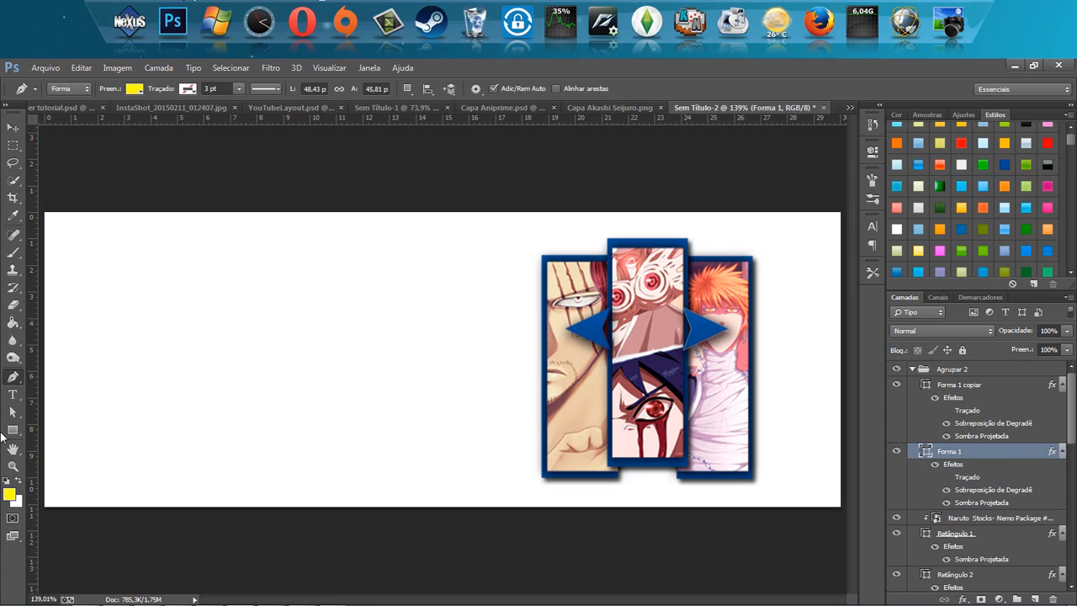
- Activate the Custom Shape tool and view its library of available shapes
left_click(14, 433)
right_click(14, 433)
left_click(74, 493)
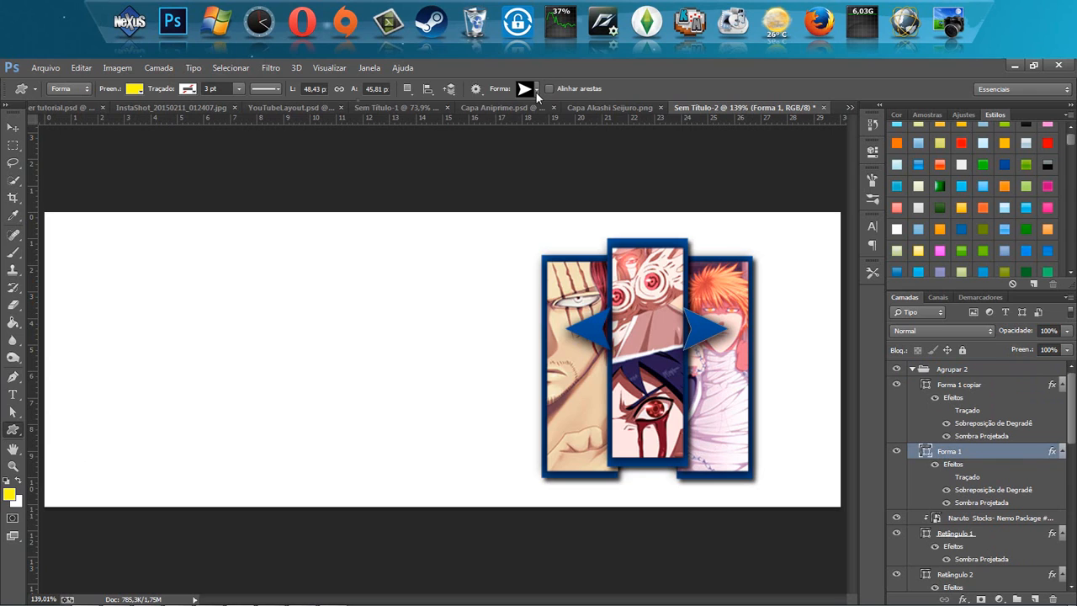
left_click(536, 91)
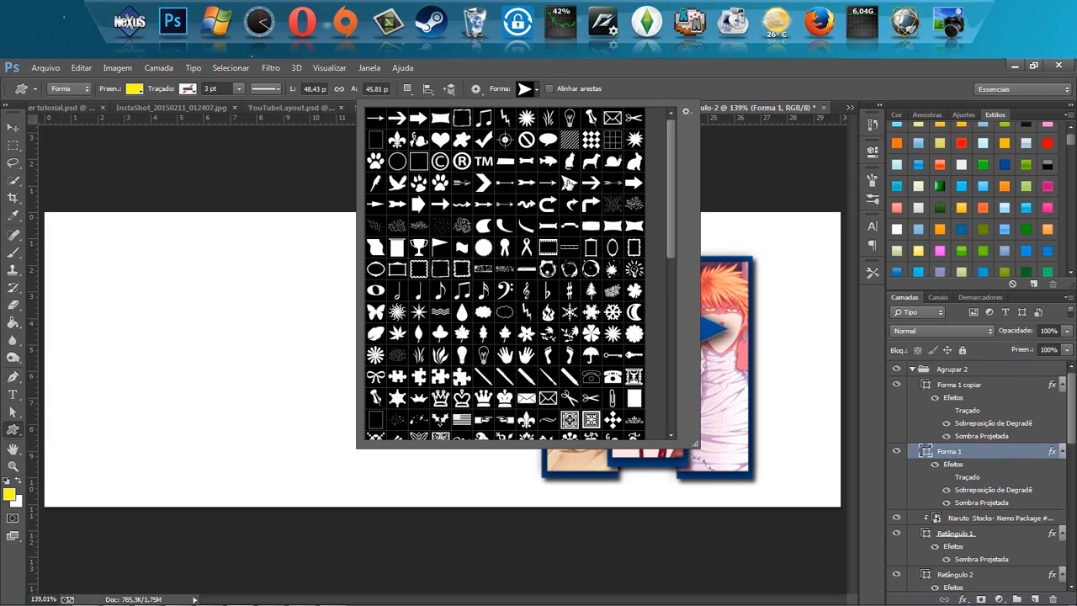
left_click(637, 87)
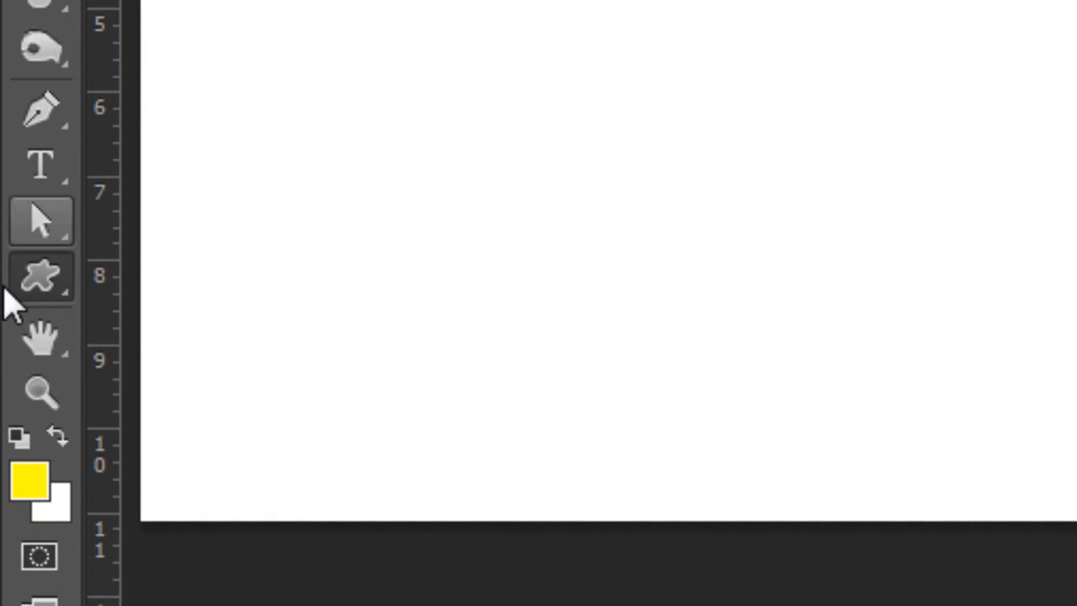
- Switch to the Rectangle tool and back to the Custom Shape tool to show where the shape tools are
right_click(43, 283)
left_click(274, 284)
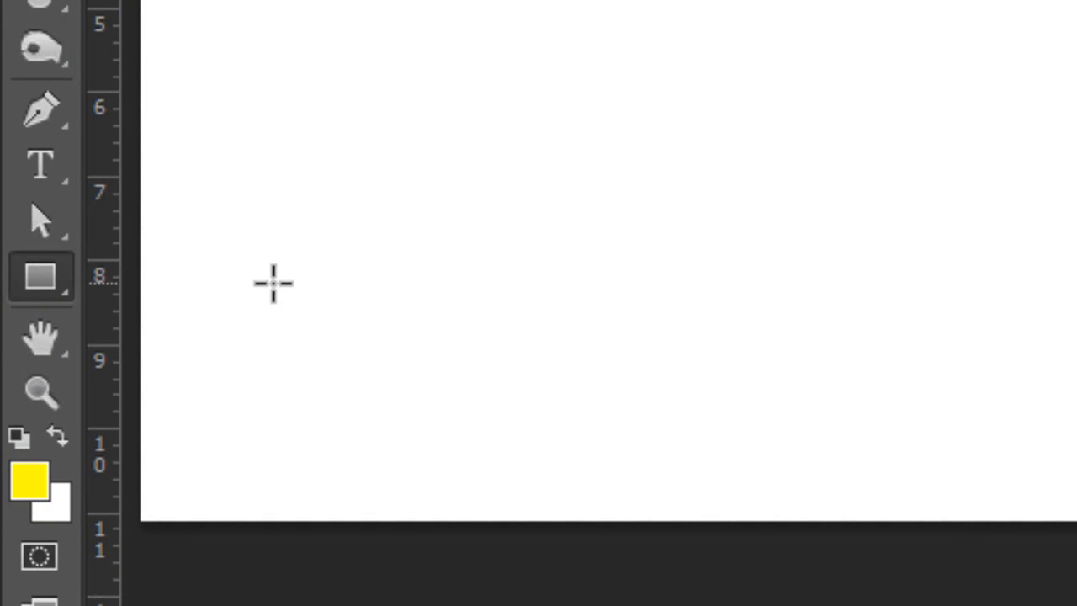
right_click(44, 289)
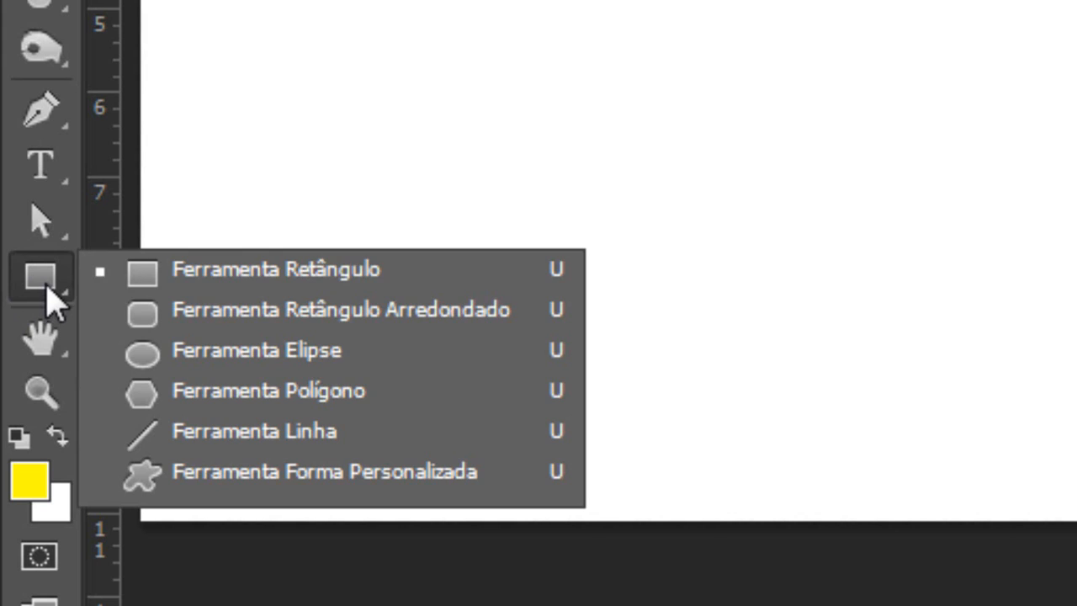
left_click(296, 473)
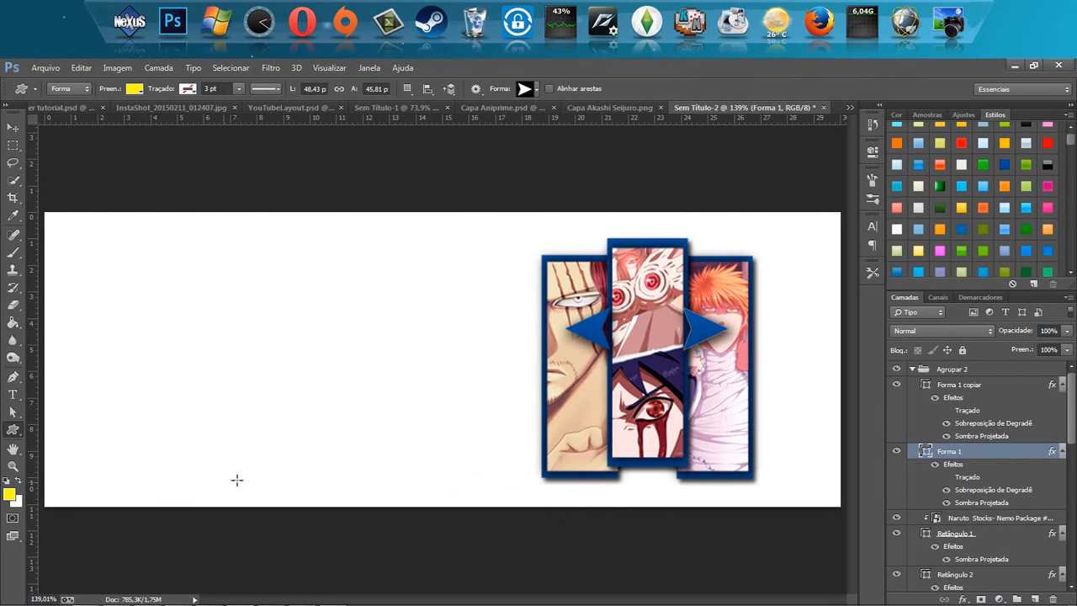
- Browse the custom shape library to see which arrows and other shapes are available
left_click(537, 94)
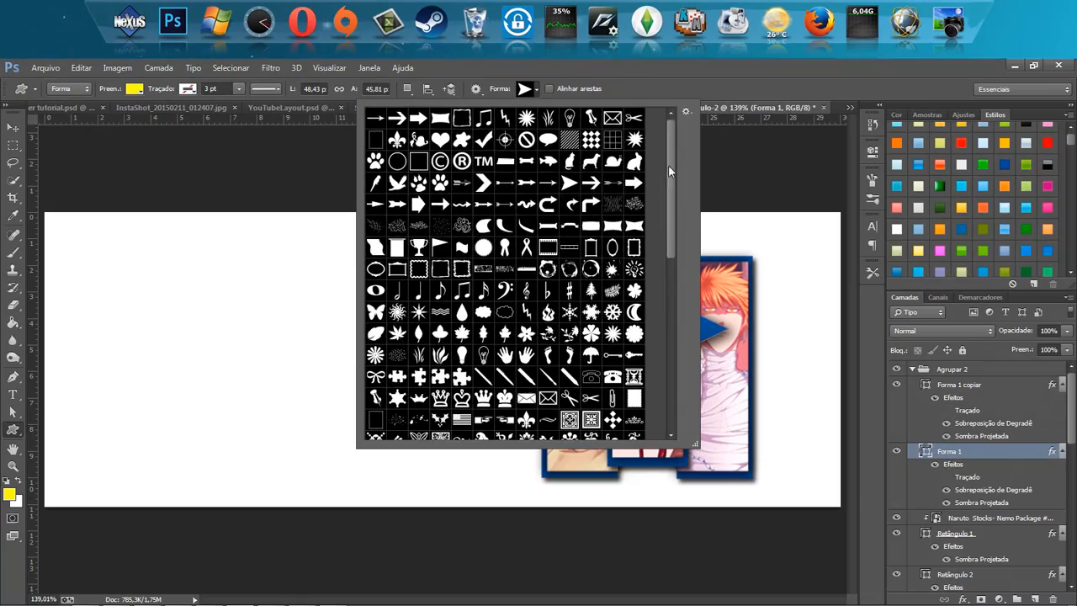
scroll(659, 244, "down", 2)
scroll(656, 239, "down", 5)
scroll(652, 231, "up", 4)
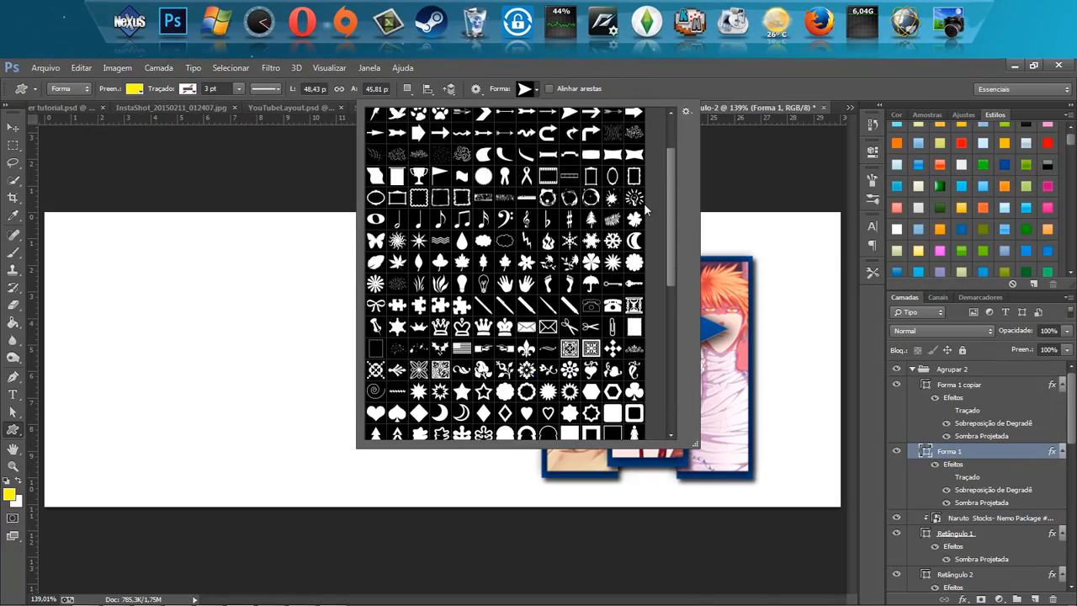
scroll(645, 221, "down", 2)
scroll(644, 220, "up", 5)
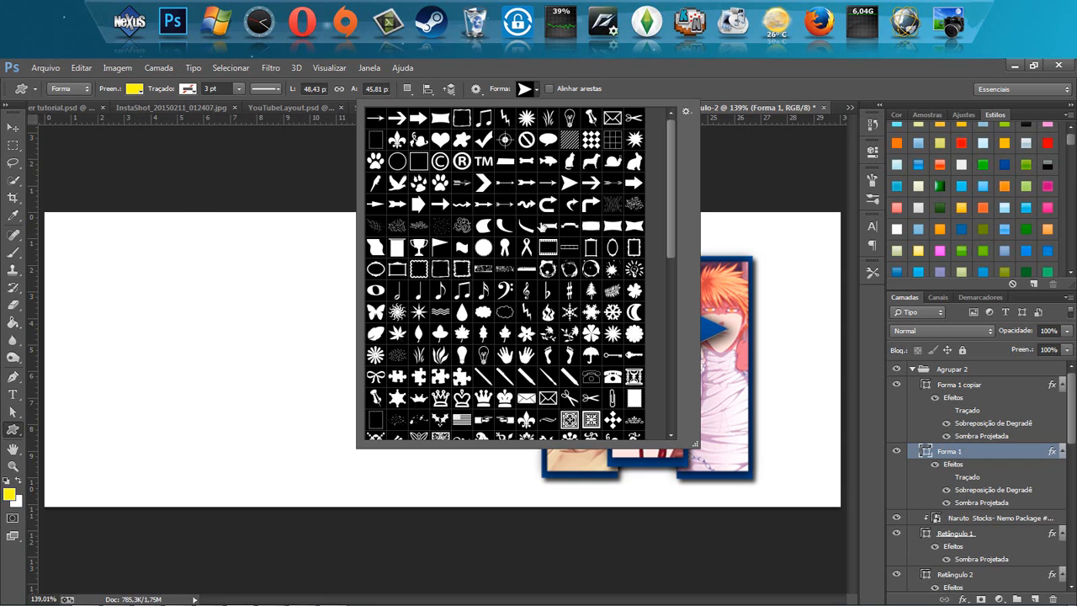
left_click(640, 88)
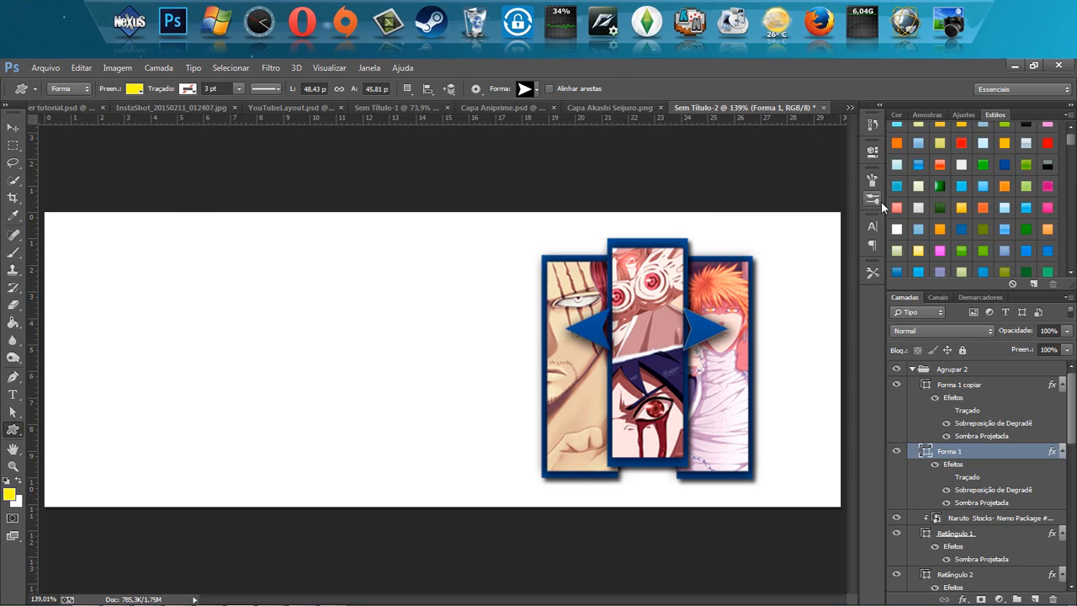
- Copy the ANIPRIME logo group Agrupar 1 from Capa Aniprime.psd into the Sem Título-2 document using the Move tool
left_click(491, 109)
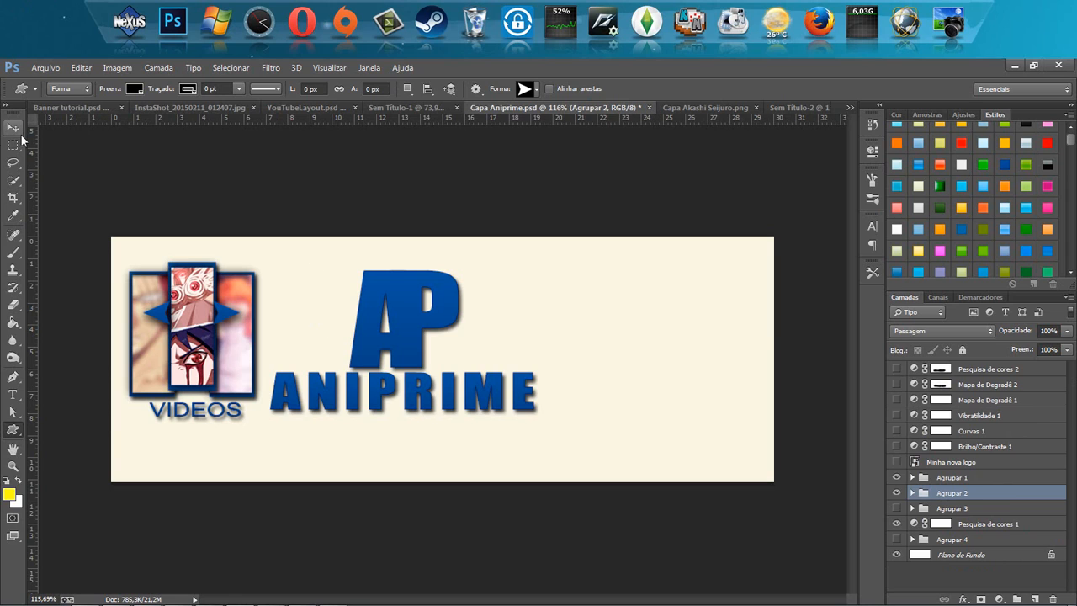
left_click(14, 127)
left_click_drag(413, 313, 392, 335)
left_click_drag(222, 305, 241, 306)
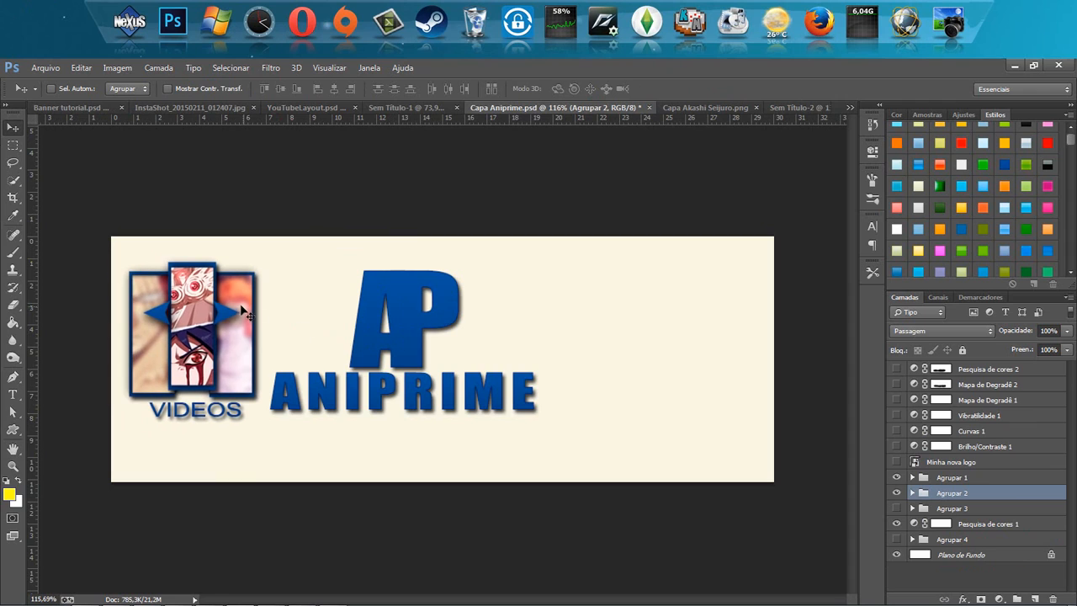
left_click(949, 477)
left_click_drag(428, 337, 584, 227)
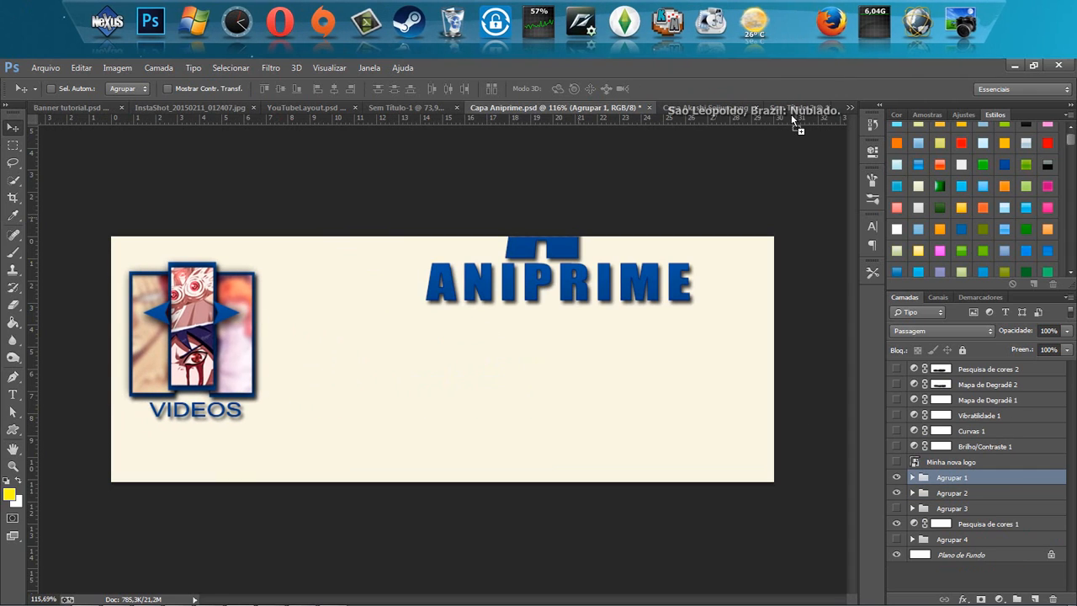
left_click_drag(790, 114, 422, 294)
key("ctrl+t")
key("Return")
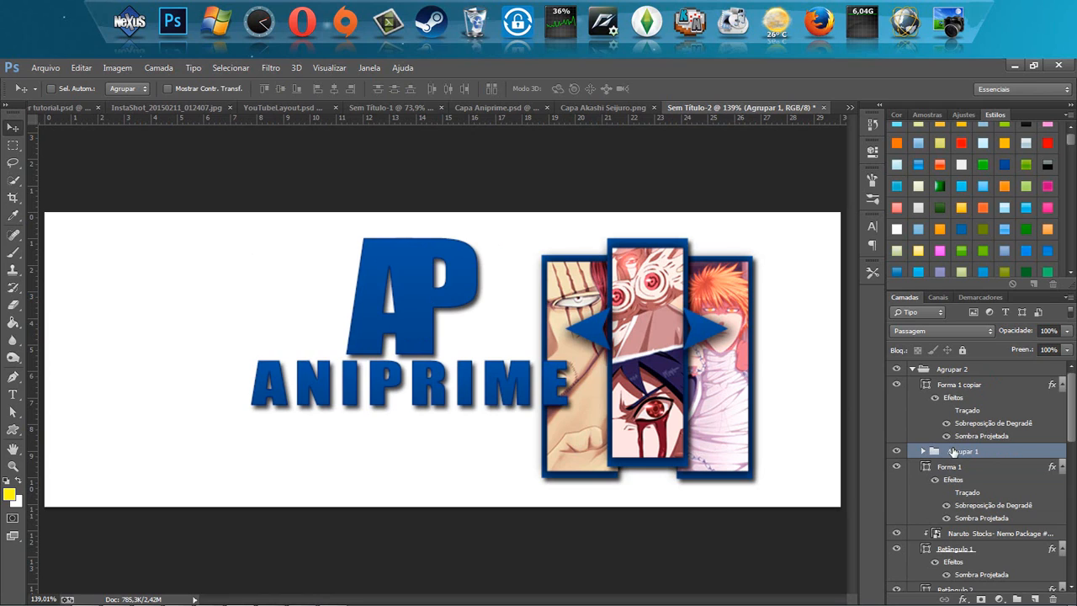
- Move the logo group Agrupar 1 below the other layers inside Agrupar 2 and hide it
left_click_drag(952, 454, 957, 367)
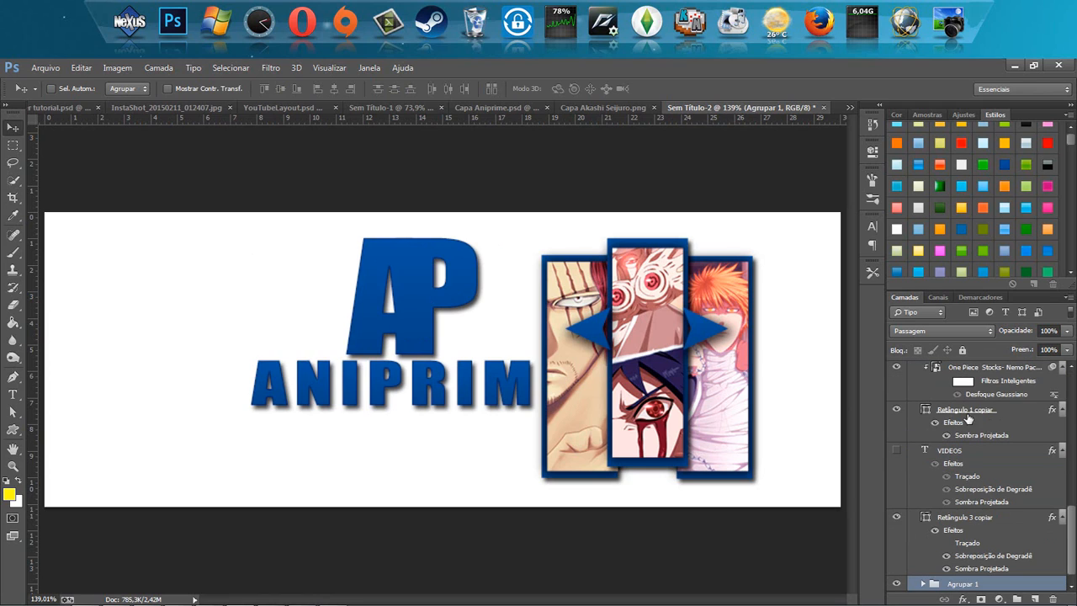
scroll(988, 535, "down", 1)
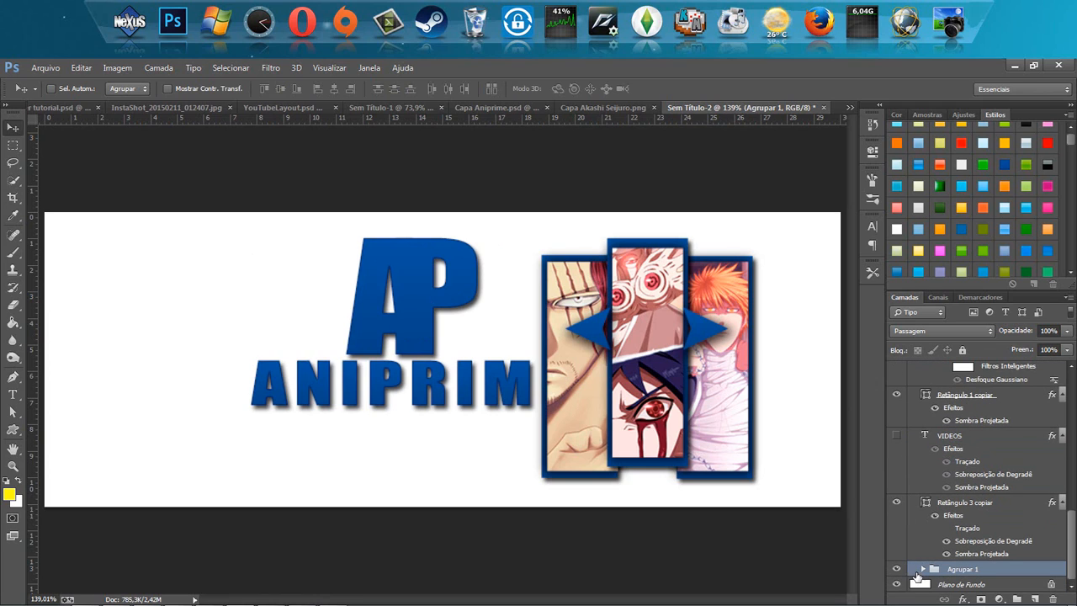
left_click(895, 568)
left_click(895, 568)
left_click(895, 568)
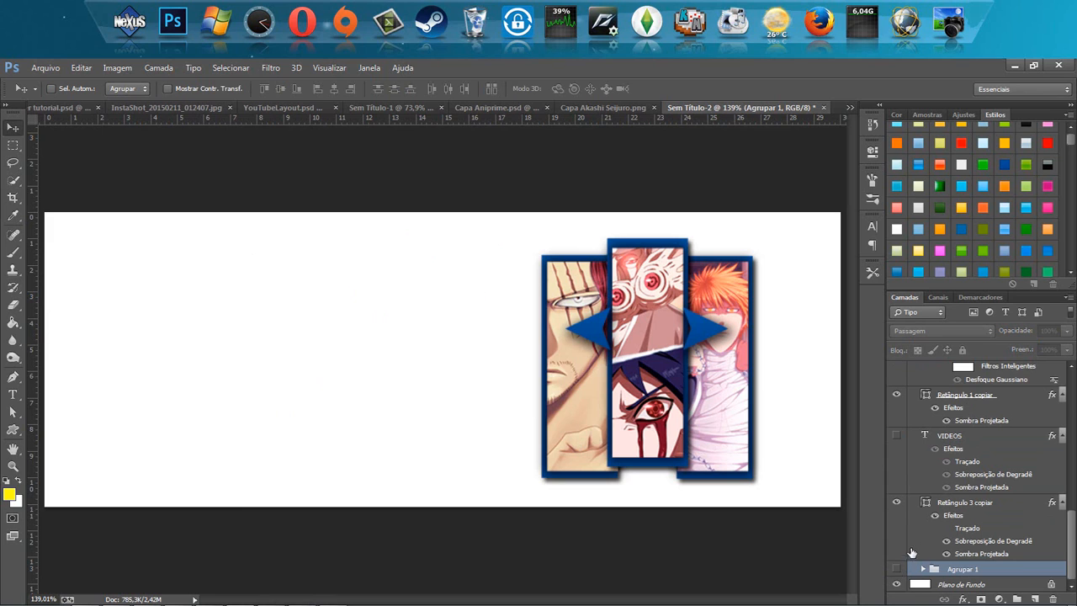
- Collapse the group Agrupar 2, scale it down slightly and place it near the canvas's right edge
scroll(932, 505, "up", 5)
scroll(932, 485, "up", 4)
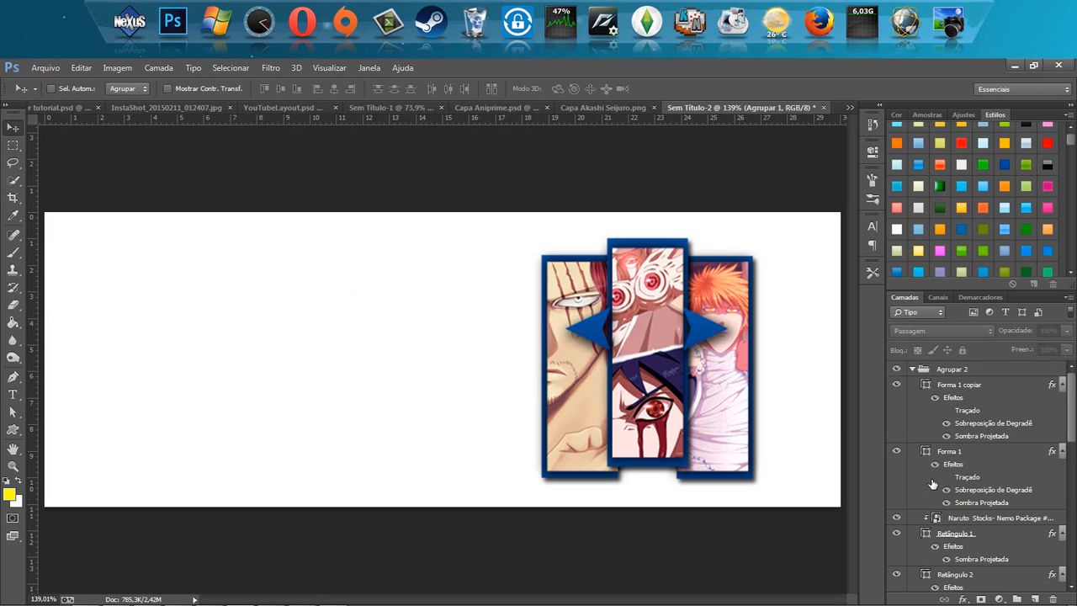
left_click(923, 372)
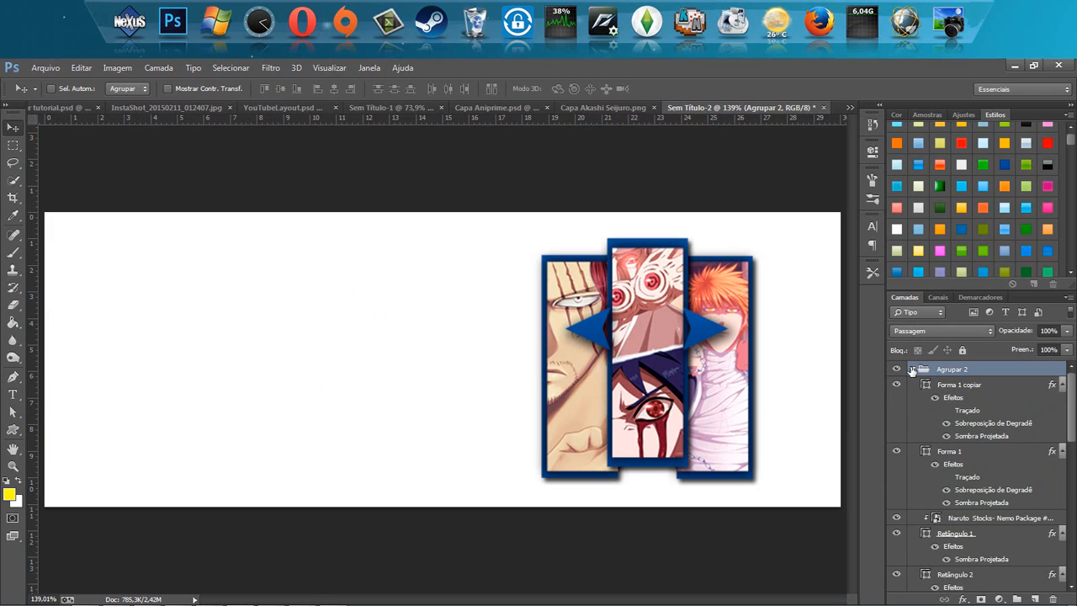
left_click(912, 369)
key("ctrl+t")
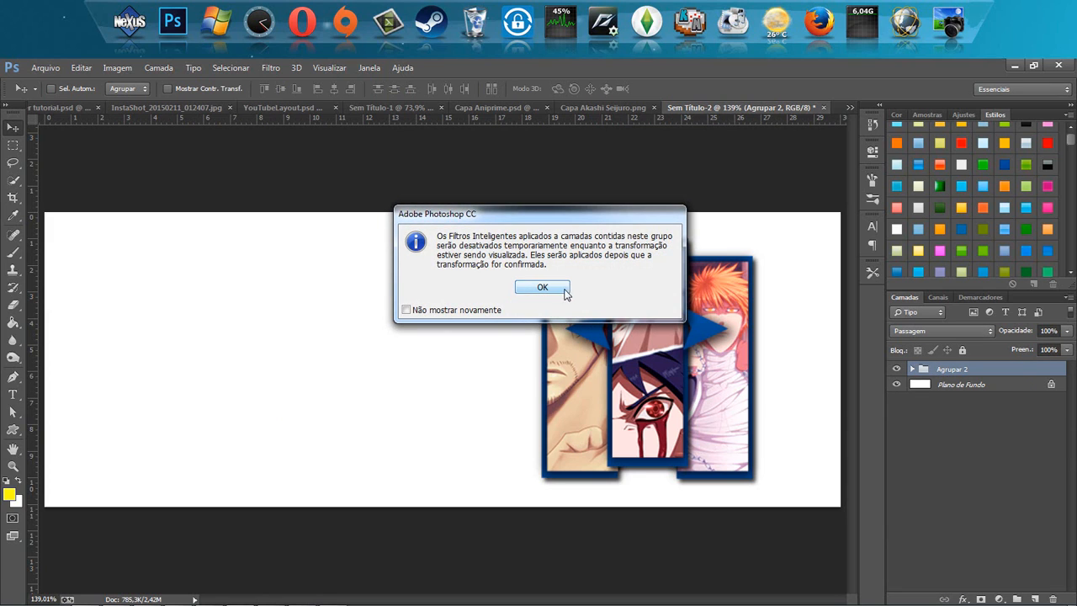
left_click(542, 287)
left_click_drag(802, 212, 755, 249)
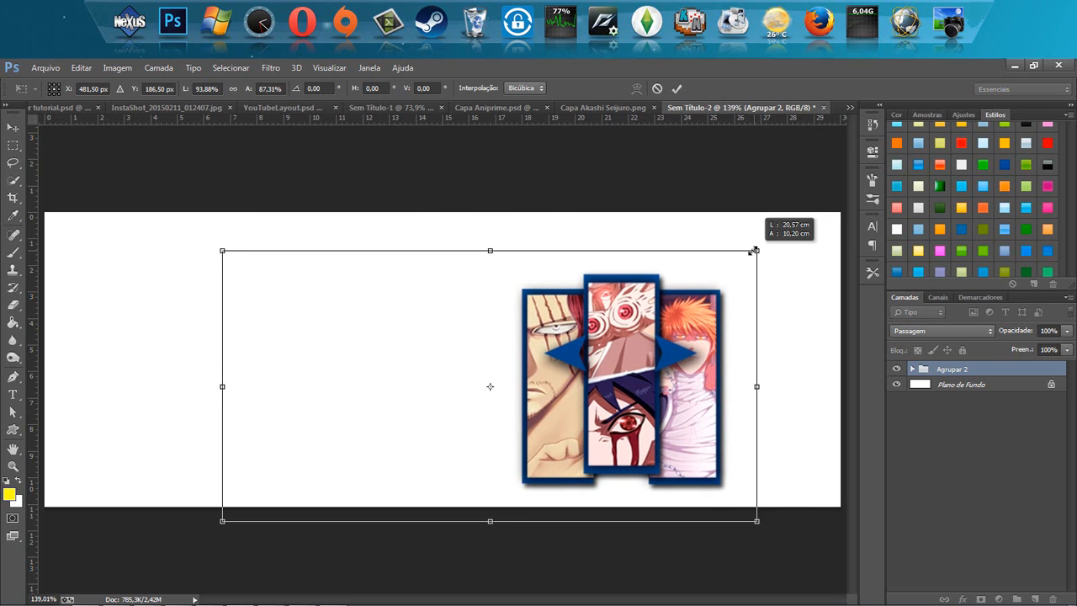
left_click_drag(612, 311, 721, 271)
key("Return")
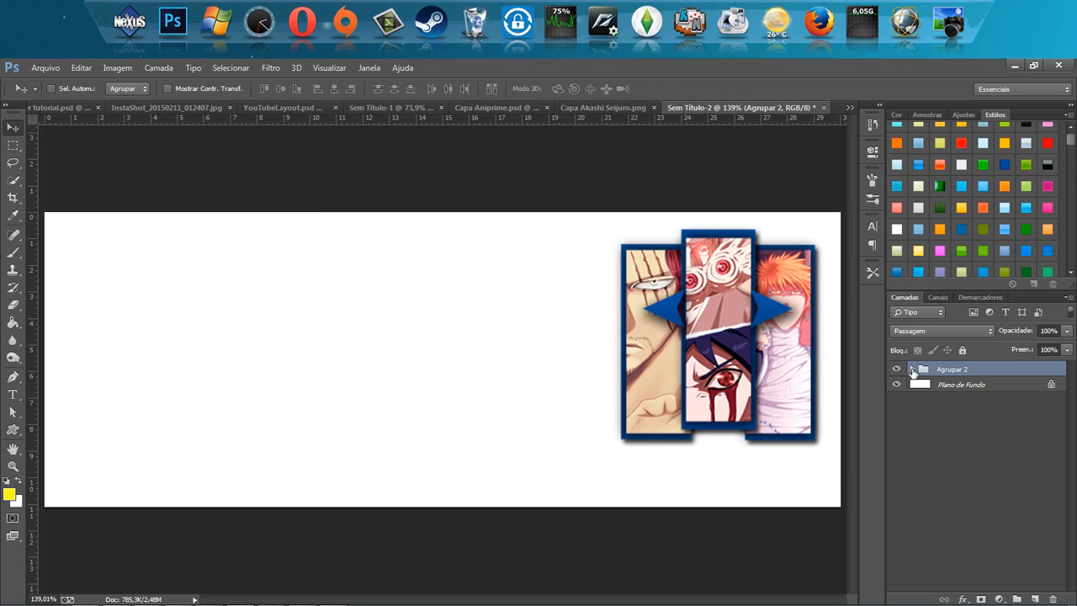
- Show the logo group Agrupar 1 and move it out of Agrupar 2 to the top of the layer stack
left_click(912, 371)
scroll(932, 440, "down", 10)
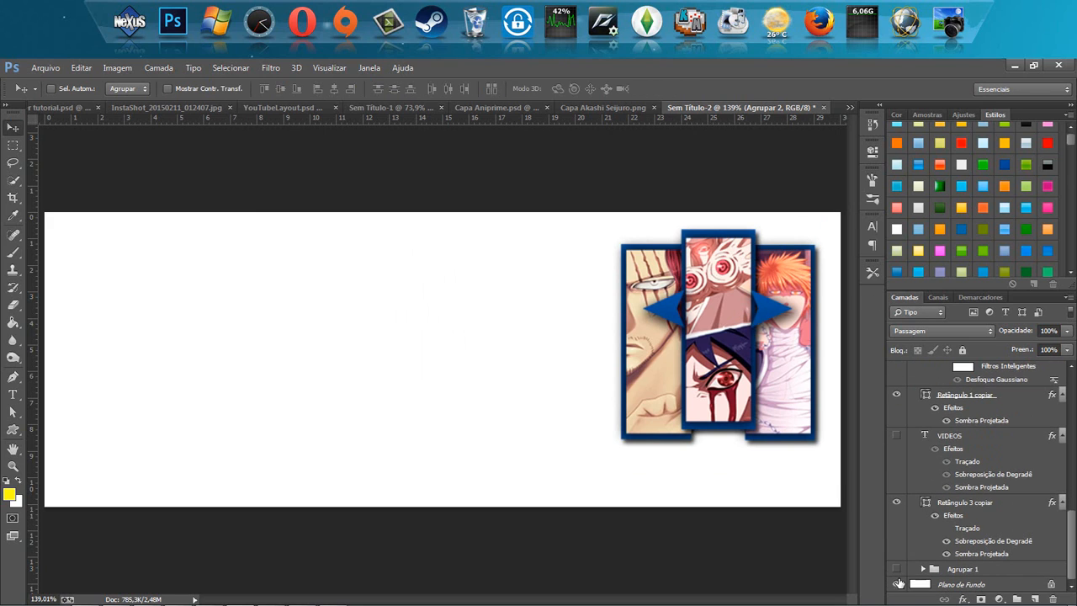
left_click(896, 569)
left_click_drag(947, 570, 941, 361)
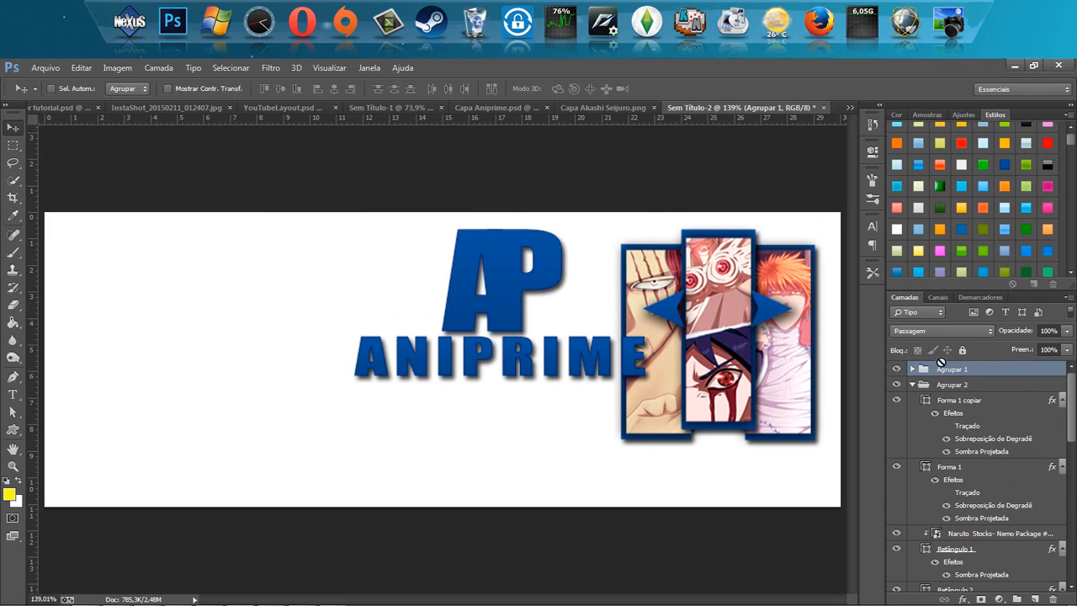
key("ctrl+t")
left_click_drag(546, 304, 493, 320)
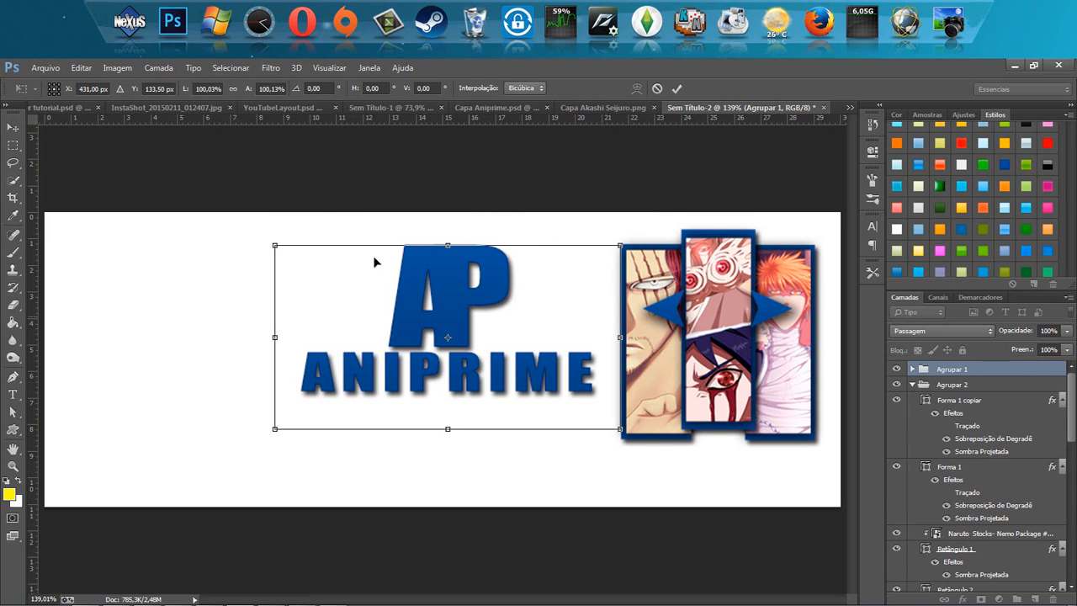
left_click_drag(274, 244, 170, 187)
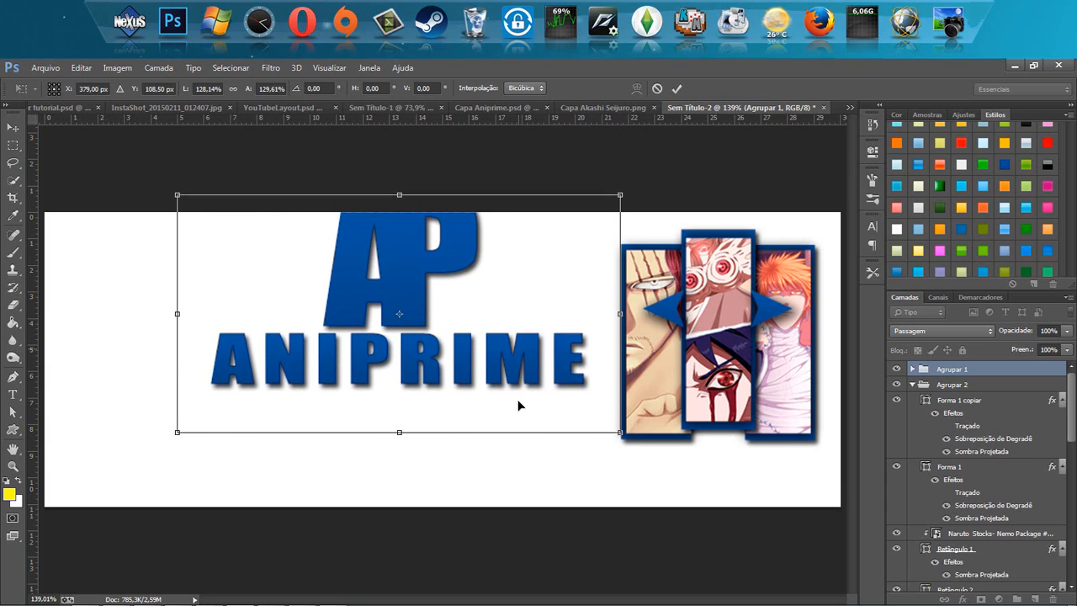
left_click_drag(514, 353, 514, 387)
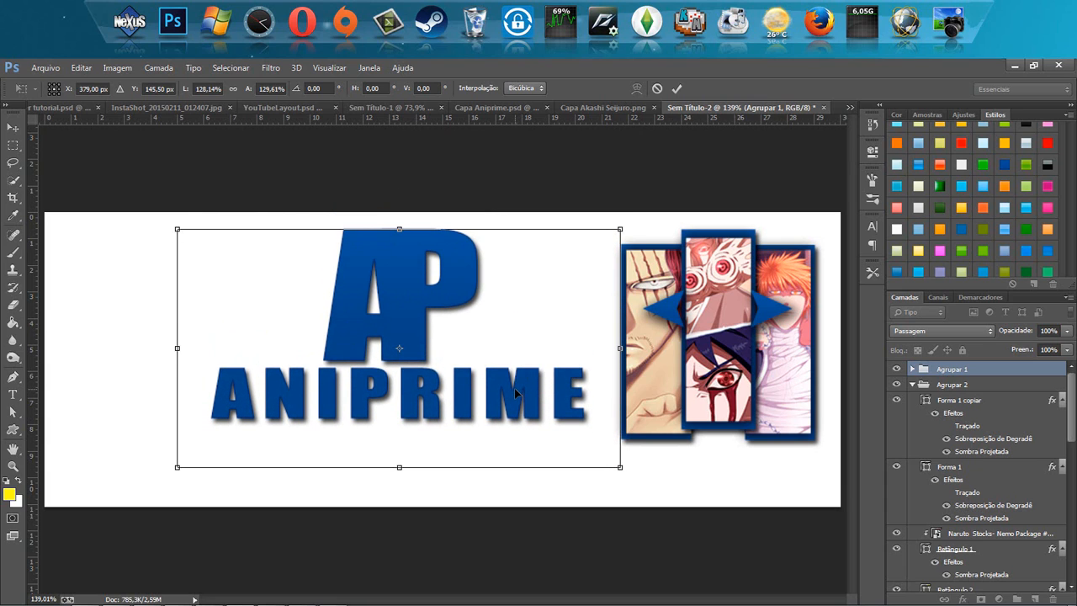
key("Escape")
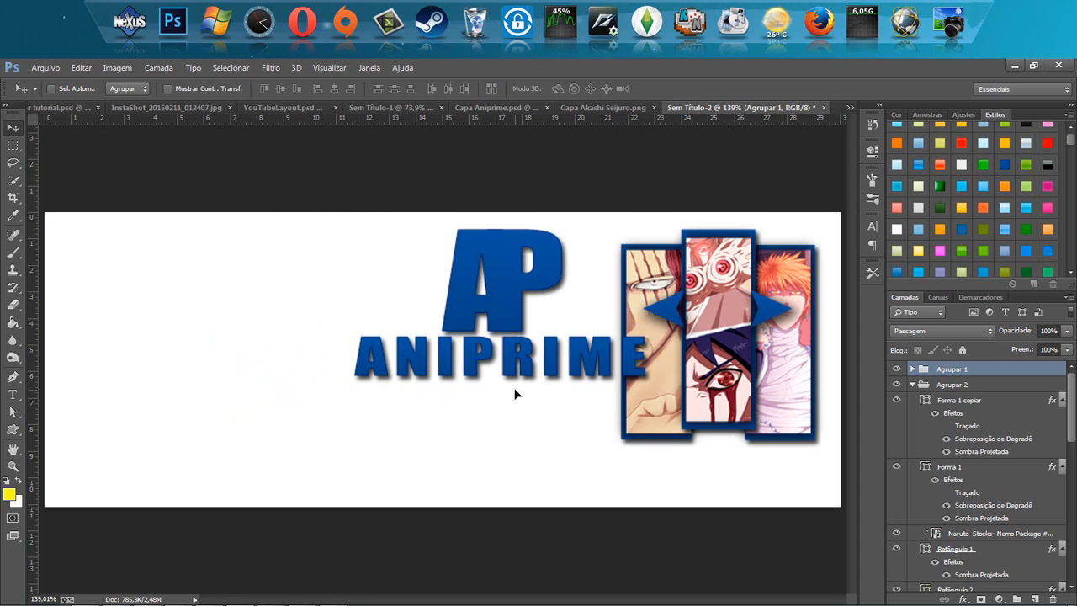
- Move the ANIPRIME logo left and slightly down so it clears the image panels
key("ctrl+t")
left_click_drag(509, 384, 510, 360)
key("Return")
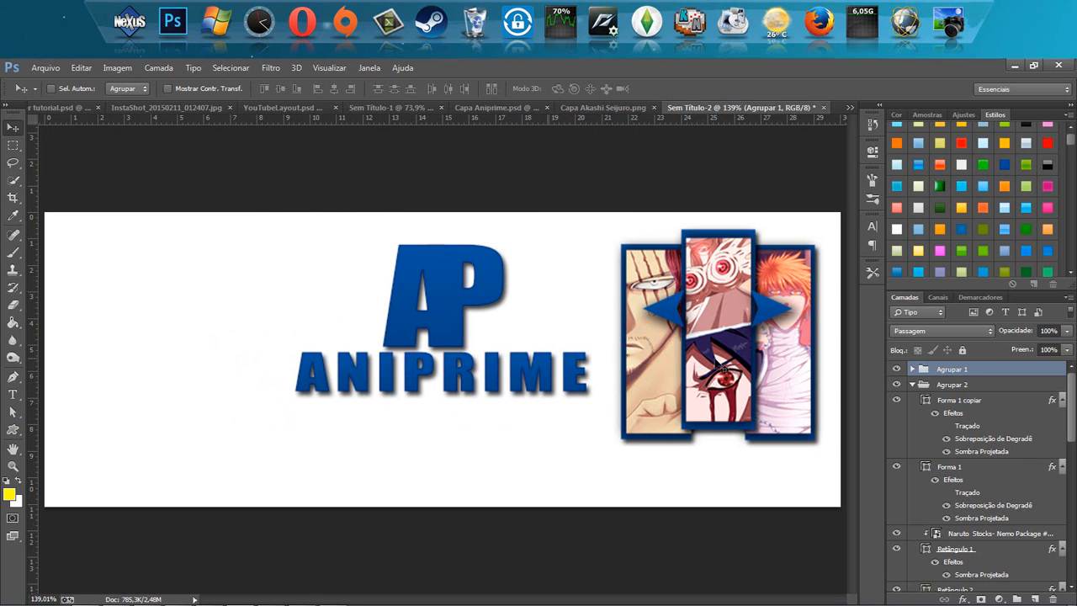
- Collapse Agrupar 2, scale the image panels down and move them to the left side of the canvas beside the logo
left_click(912, 385)
left_click(903, 384)
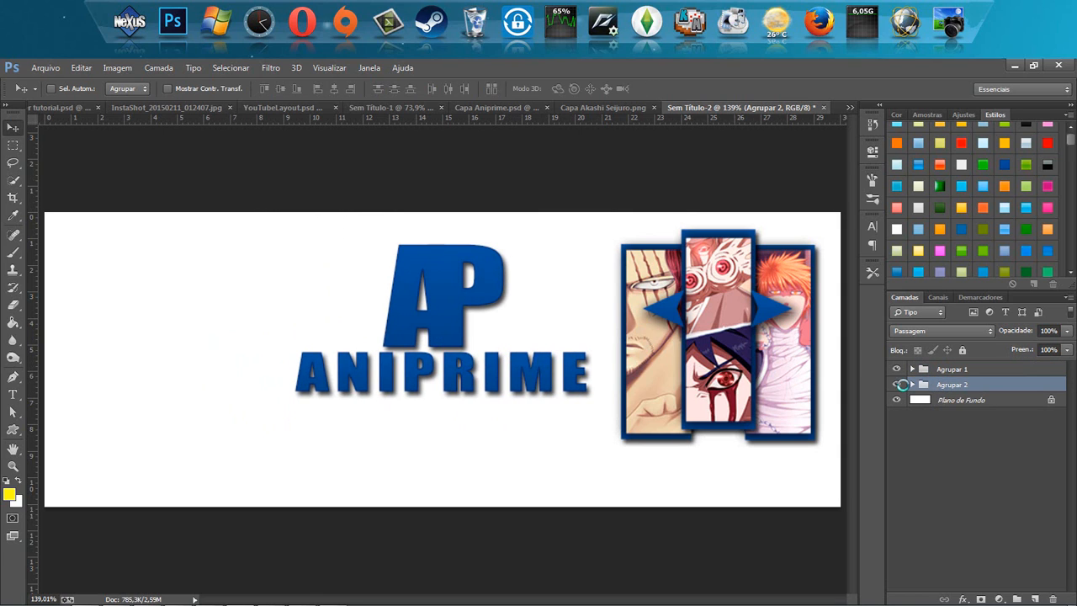
key("ctrl+t")
left_click(531, 293)
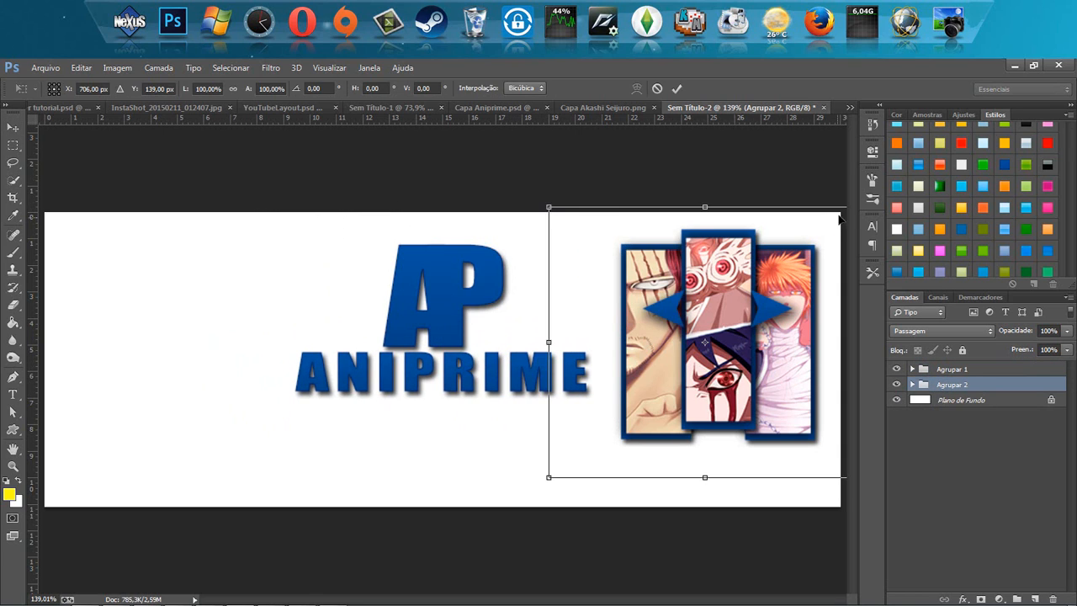
left_click_drag(548, 206, 625, 258)
left_click_drag(765, 354, 158, 338)
key("Return")
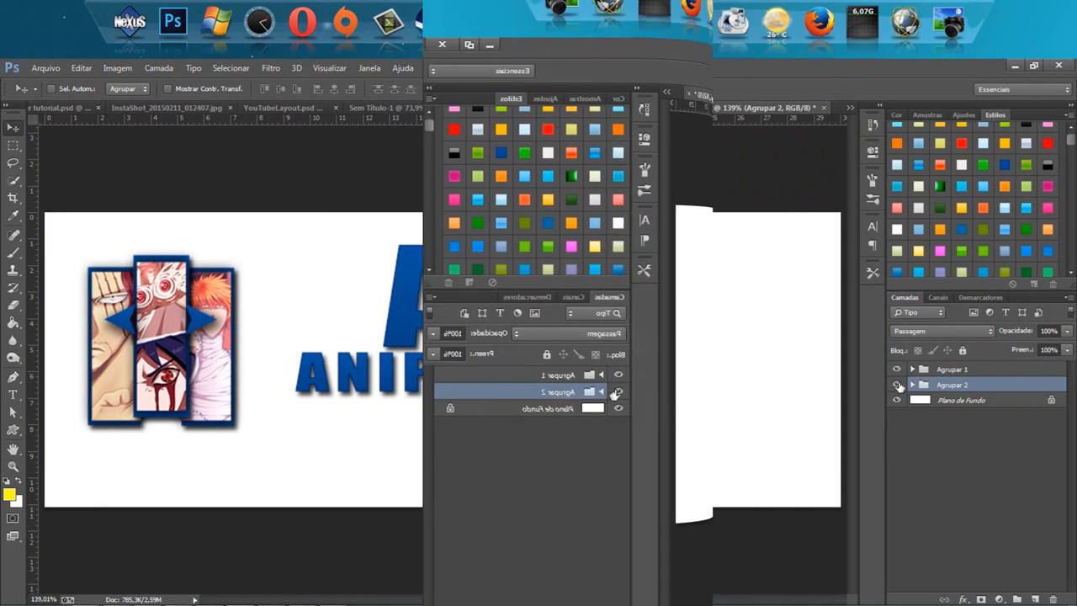
- Hide the blue frame rectangles Retângulo 2, Retângulo 3 and Retângulo 3 copiar behind the three images
scroll(997, 454, "down", 3)
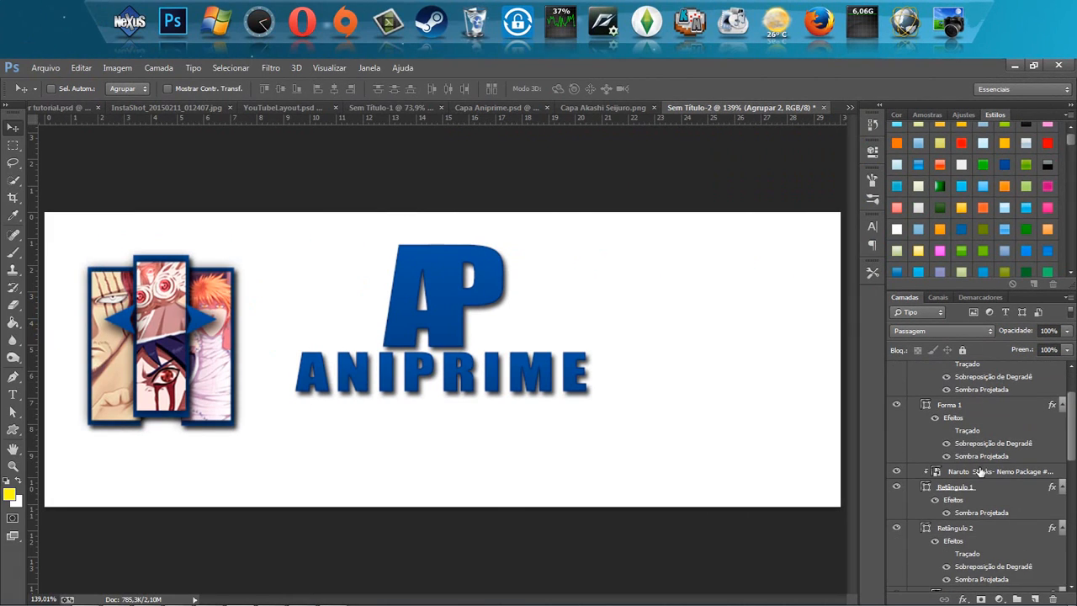
scroll(917, 499, "down", 1)
left_click(896, 497)
scroll(893, 501, "down", 3)
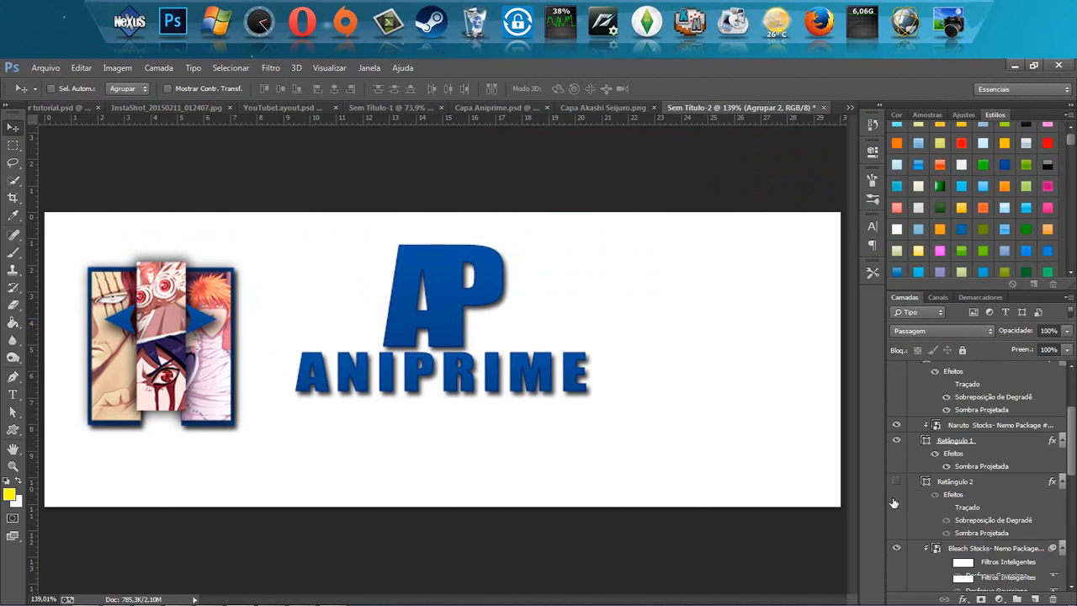
left_click(896, 555)
scroll(895, 564, "down", 2)
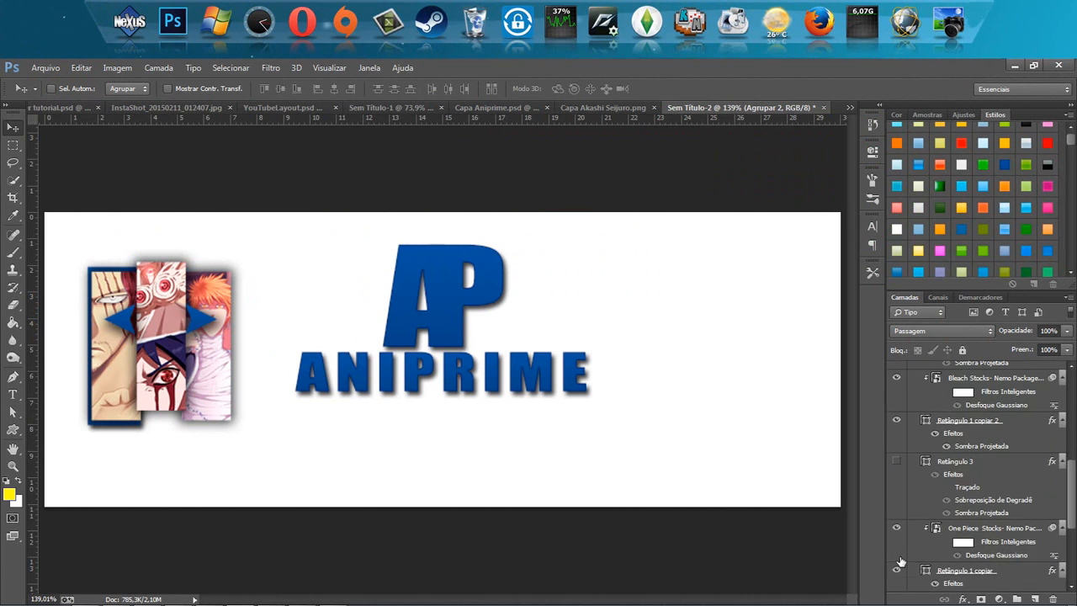
scroll(897, 565, "down", 3)
scroll(902, 555, "down", 2)
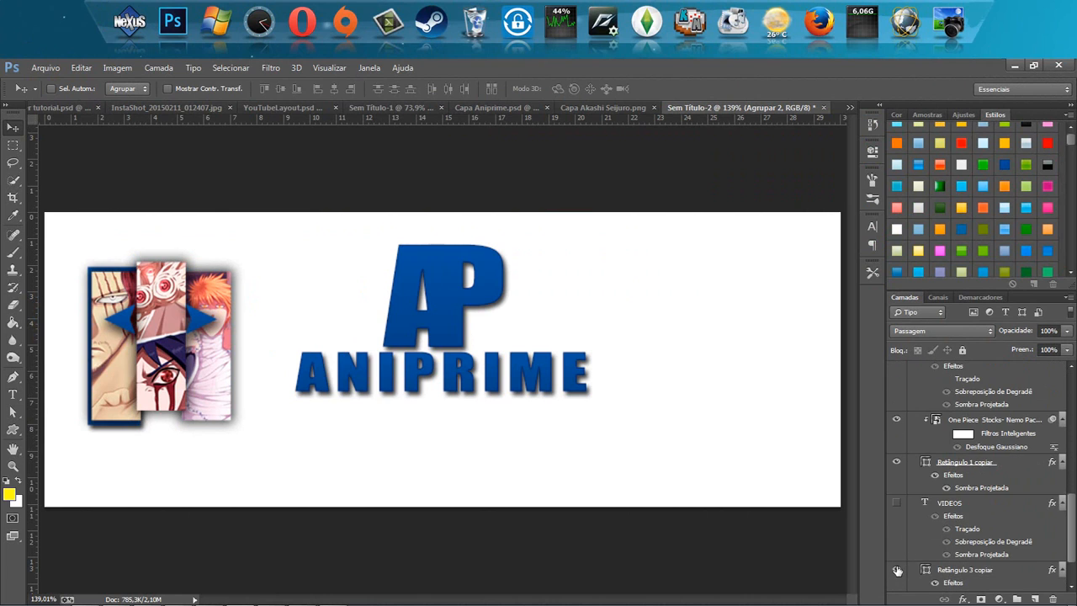
left_click(897, 570)
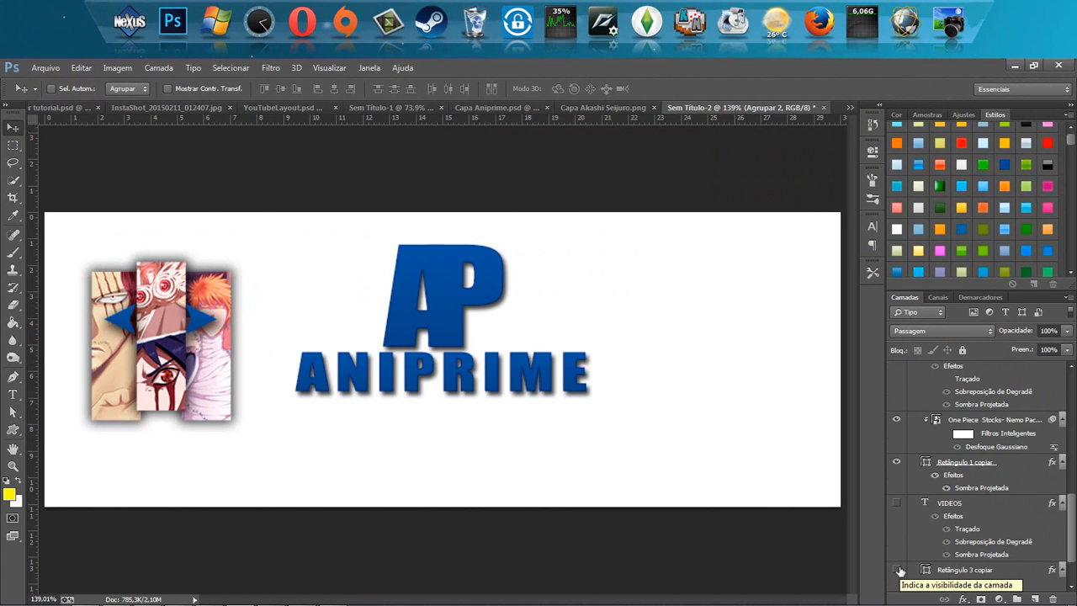
- Show the blue frame rectangles Retângulo 3 copiar, Retângulo 3 and Retângulo 2 again
scroll(904, 563, "down", 1)
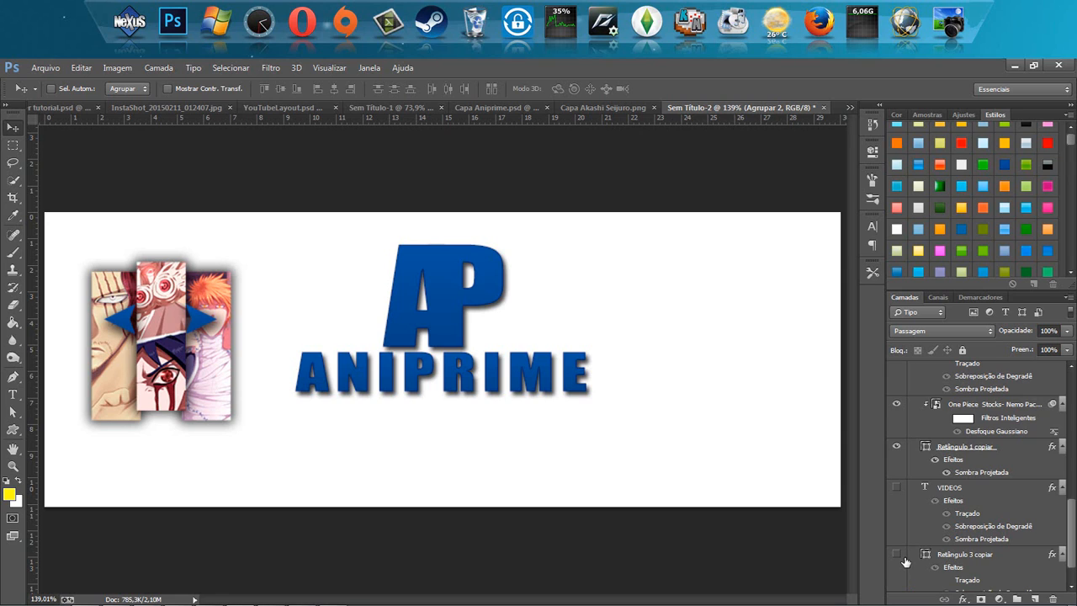
left_click(898, 555)
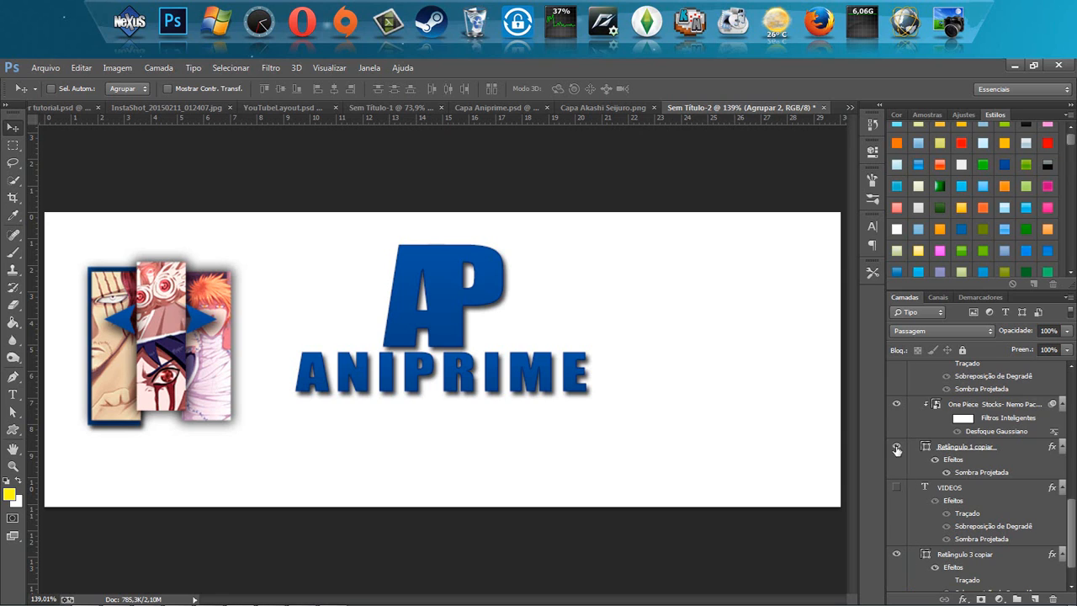
scroll(900, 412, "up", 2)
left_click(897, 388)
scroll(896, 399, "up", 6)
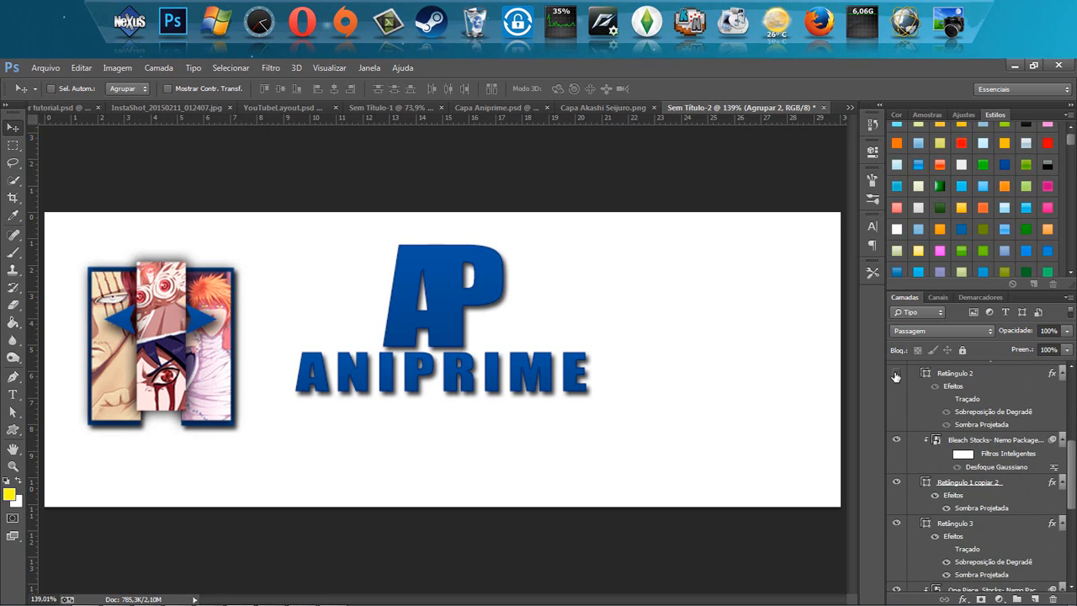
left_click(896, 372)
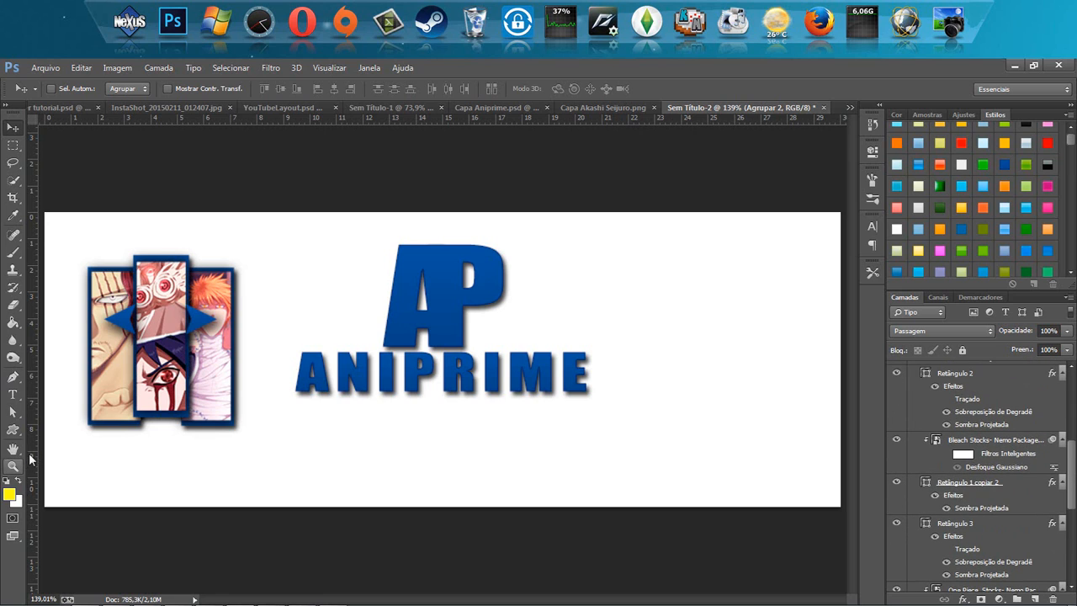
- Draw a black rectangle about 67 × 159 px on the canvas beside the ANIPRIME logo and delete it
left_click(13, 429)
left_click(62, 431)
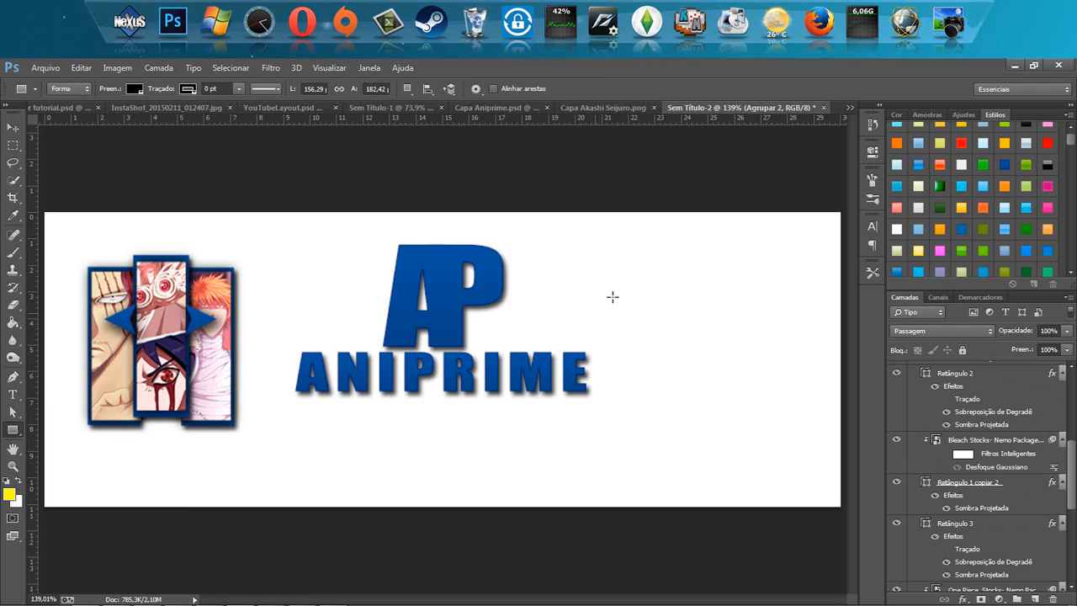
left_click_drag(644, 238, 705, 387)
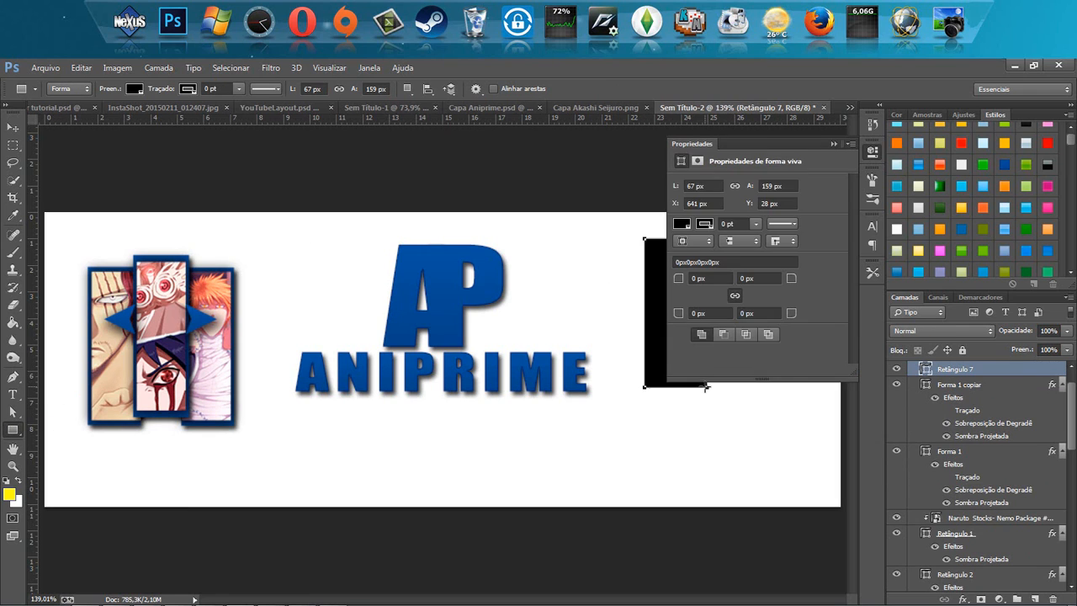
key("Delete")
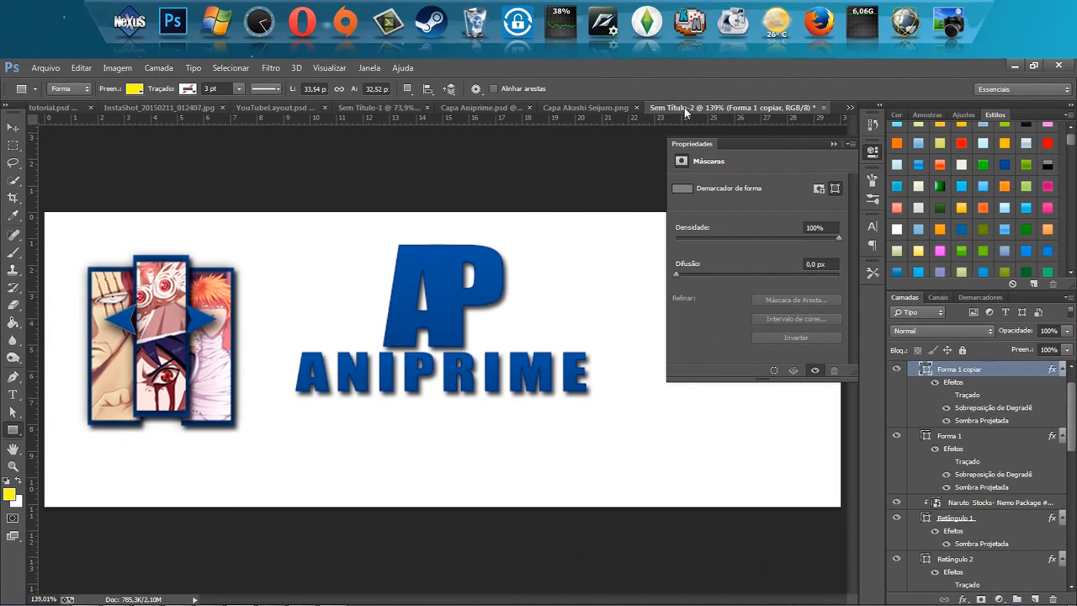
left_click(833, 144)
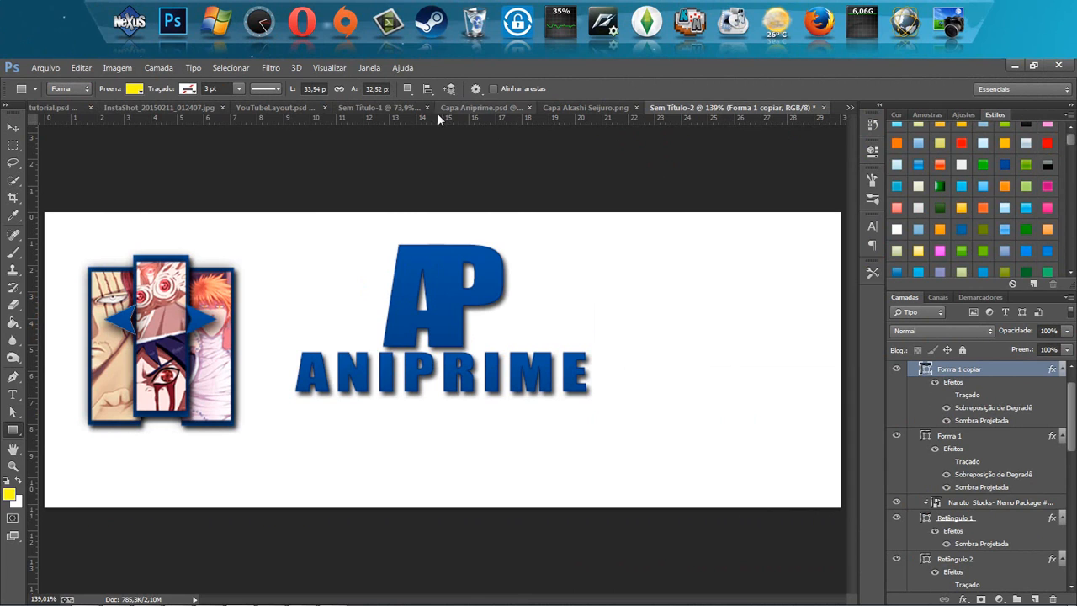
- Show the GAMES panel group Agrupar 3 in Capa Aniprime.psd and copy it into the Sem Título-2 document
left_click(458, 107)
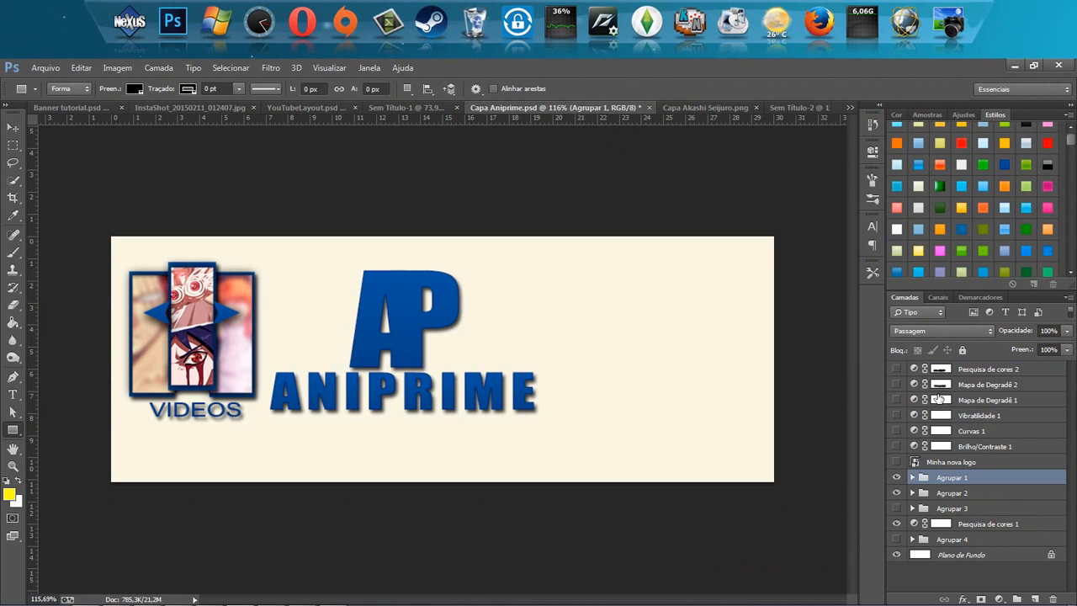
left_click(896, 509)
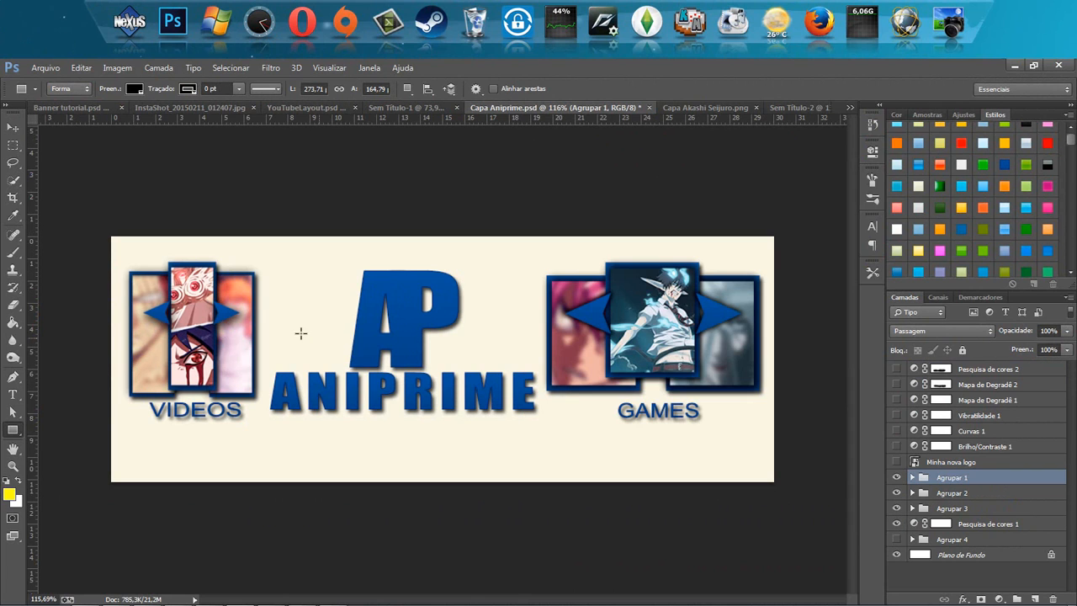
left_click(12, 127)
left_click_drag(740, 412, 743, 321)
key("ctrl+z")
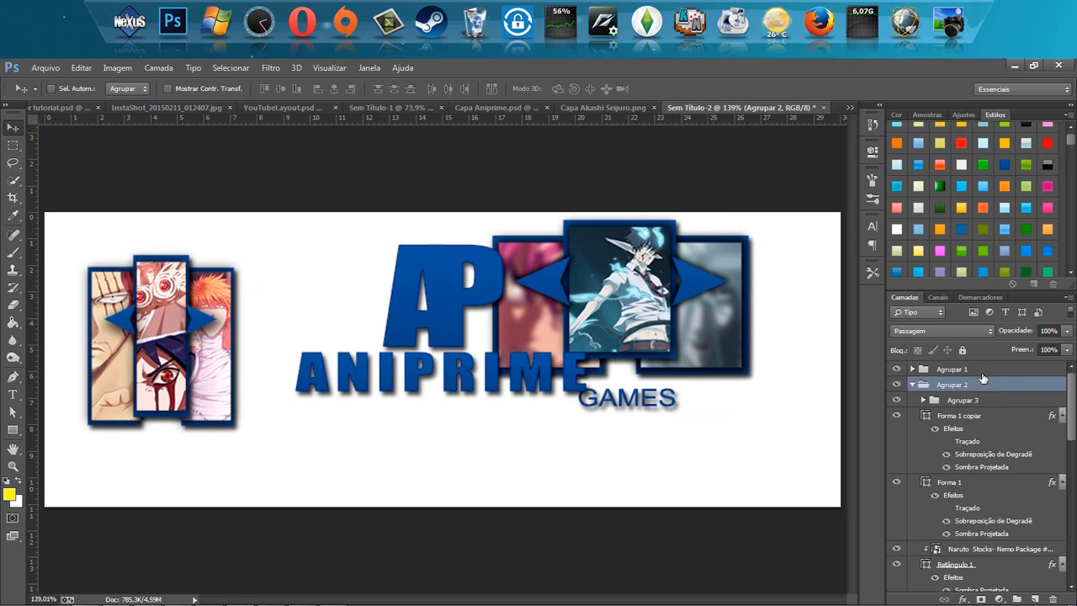
- Move Agrupar 3 out of Agrupar 2 so it sits between Agrupar 1 and Agrupar 2, and collapse the groups
left_click(911, 384)
left_click(912, 383)
left_click_drag(955, 404, 957, 383)
left_click(913, 399)
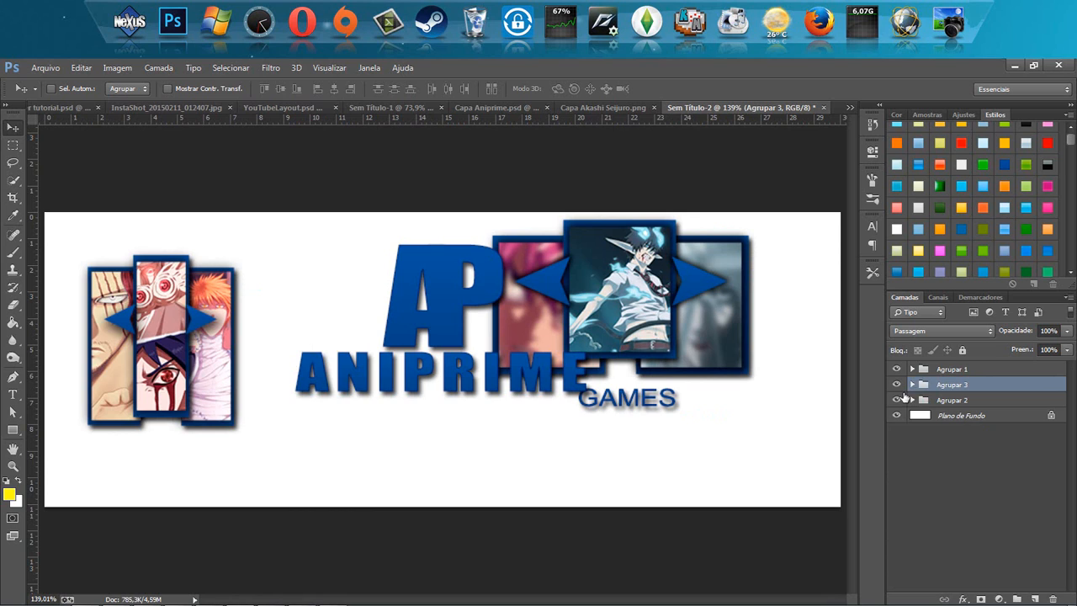
- Hide Agrupar 1 and Agrupar 2, and move the GAMES panel group right and slightly down on the canvas
left_click(897, 399)
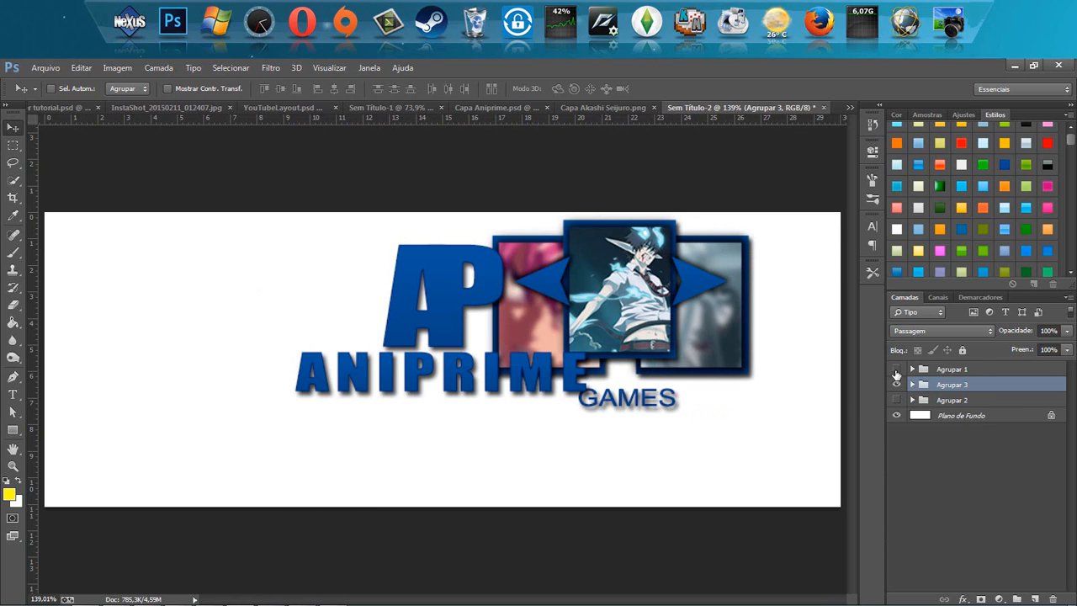
left_click(896, 373)
key("ctrl+t")
left_click(547, 284)
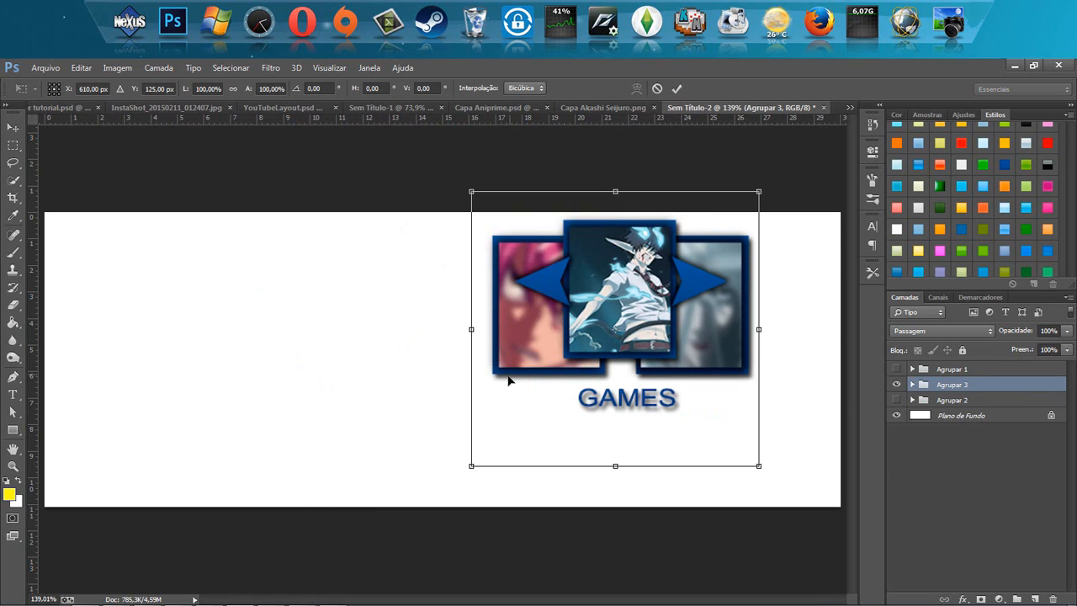
left_click_drag(607, 407, 660, 424)
key("Return")
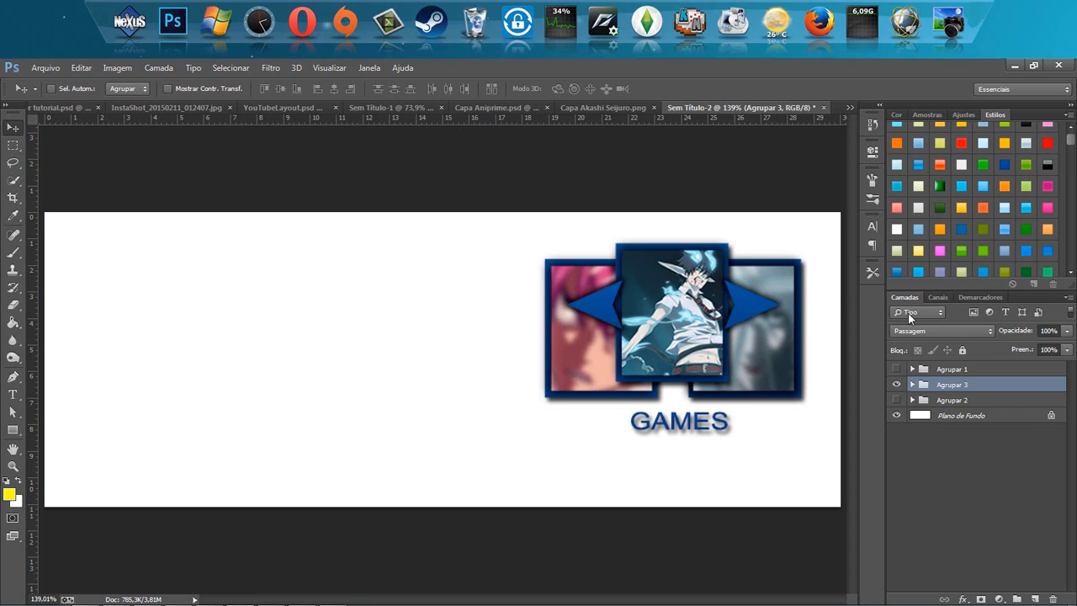
- Show Agrupar 1 and Agrupar 2 again, and spread the groups apart so the ANIPRIME logo sits clear between both sets of panels
left_click(896, 369)
left_click(896, 399)
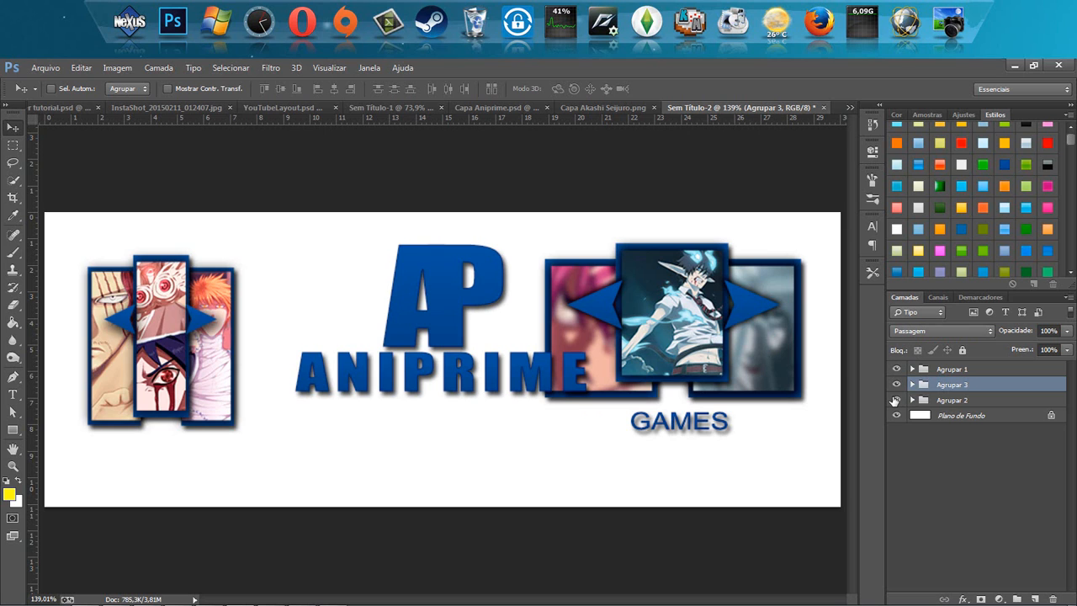
left_click(961, 370)
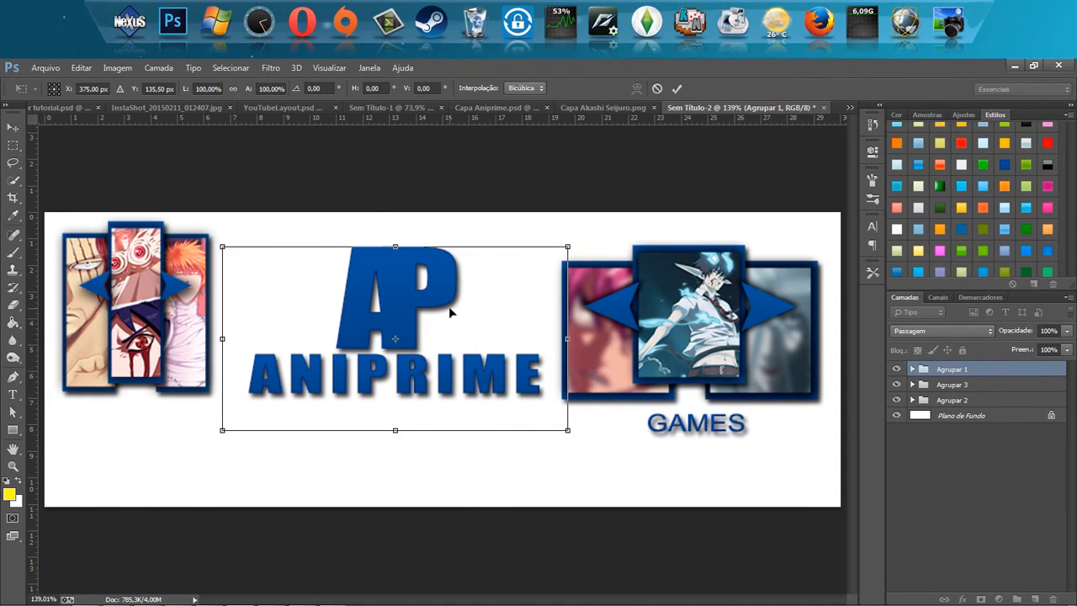
key("Return")
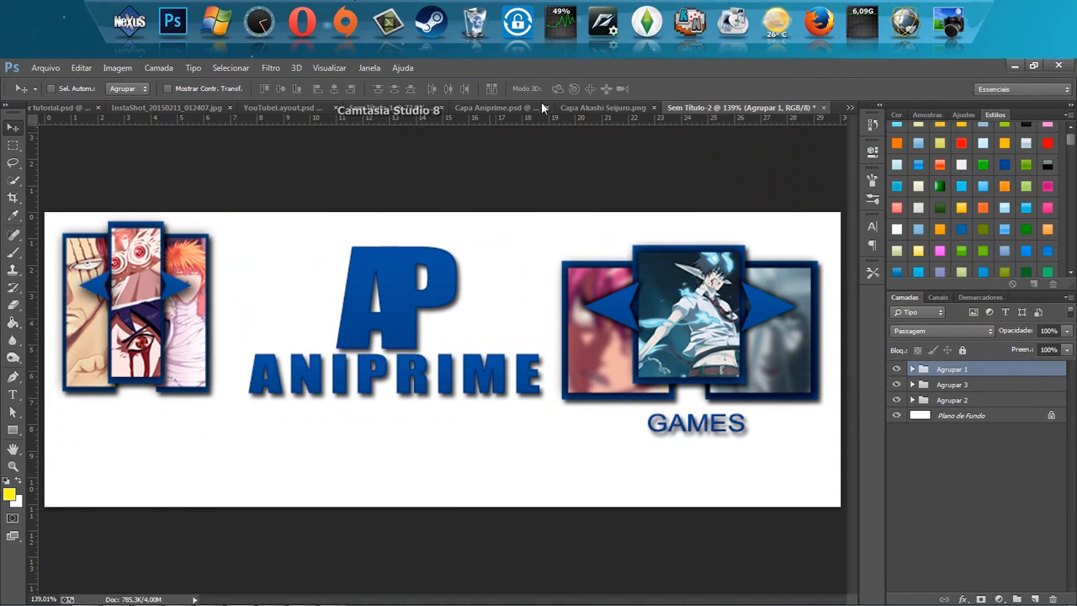
- Switch to Capa Aniprime.psd, hide Agrupar 1, Agrupar 2 and Agrupar 3, and show the background group Agrupar 4
left_click(510, 107)
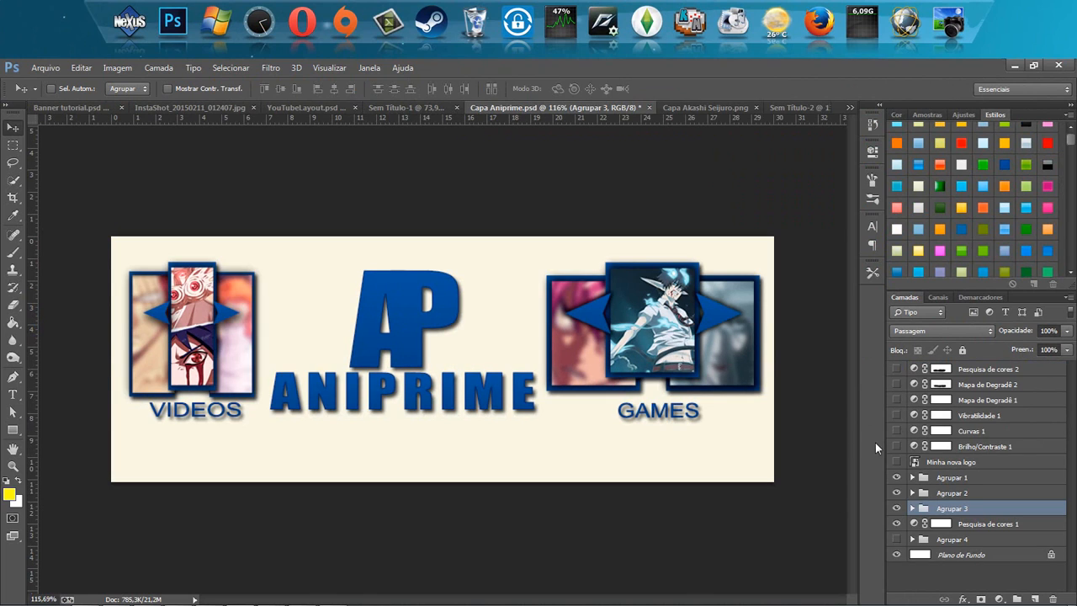
left_click(896, 477)
left_click(896, 492)
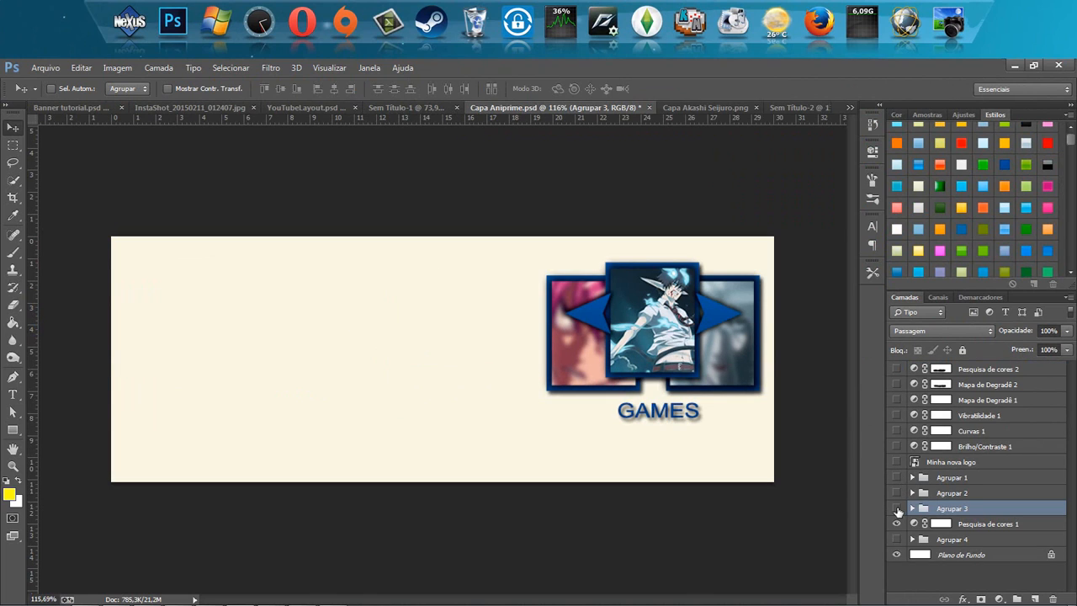
left_click(896, 508)
left_click(896, 539)
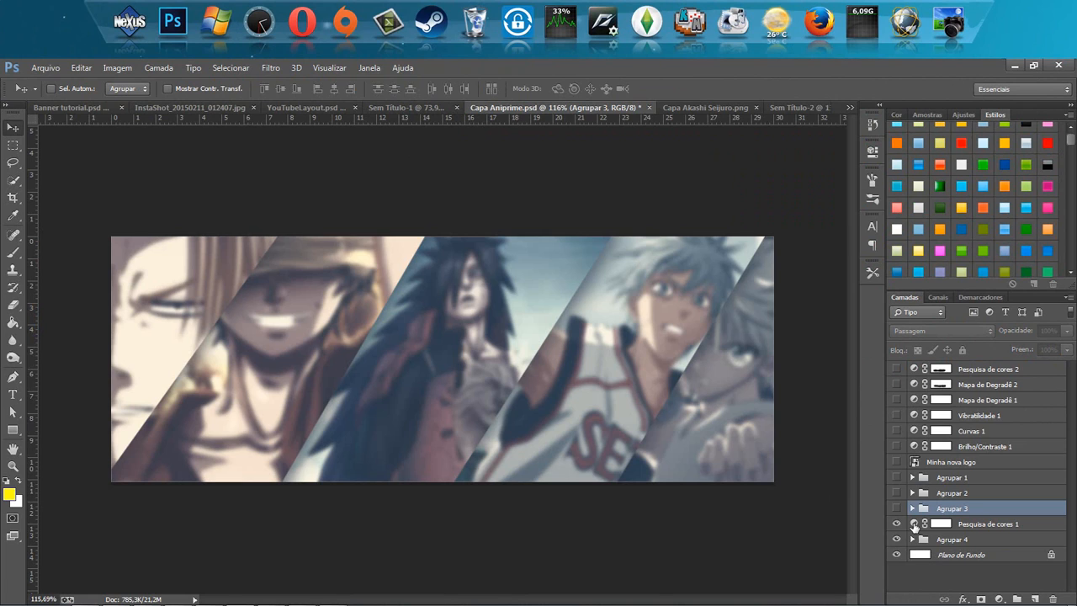
- Expand Agrupar 4 and turn off the Gaussian blur smart filters on its background character images
left_click(913, 539)
scroll(897, 513, "down", 2)
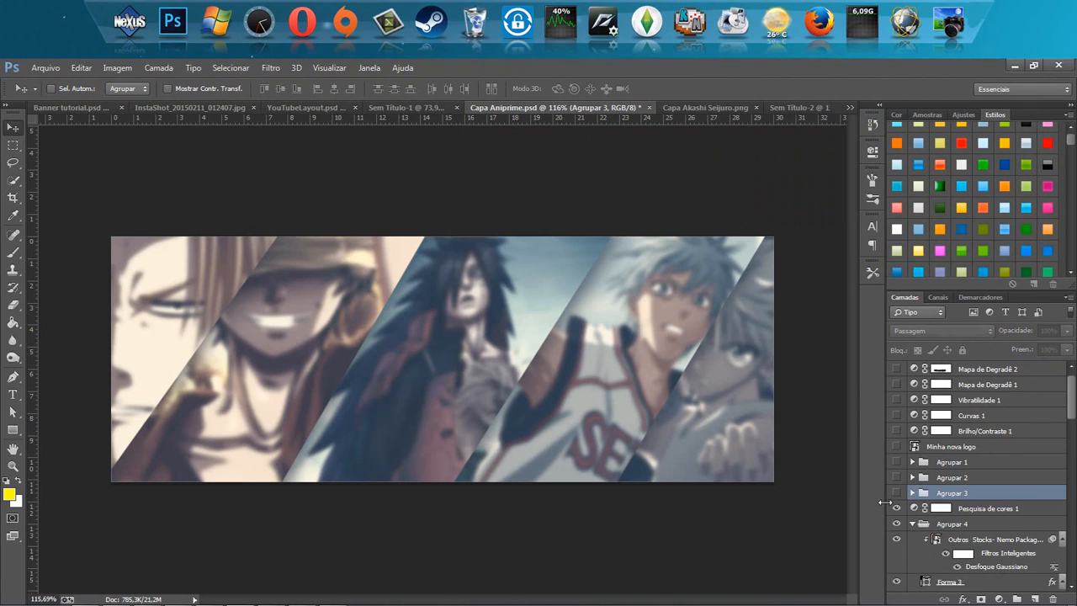
scroll(897, 517, "down", 2)
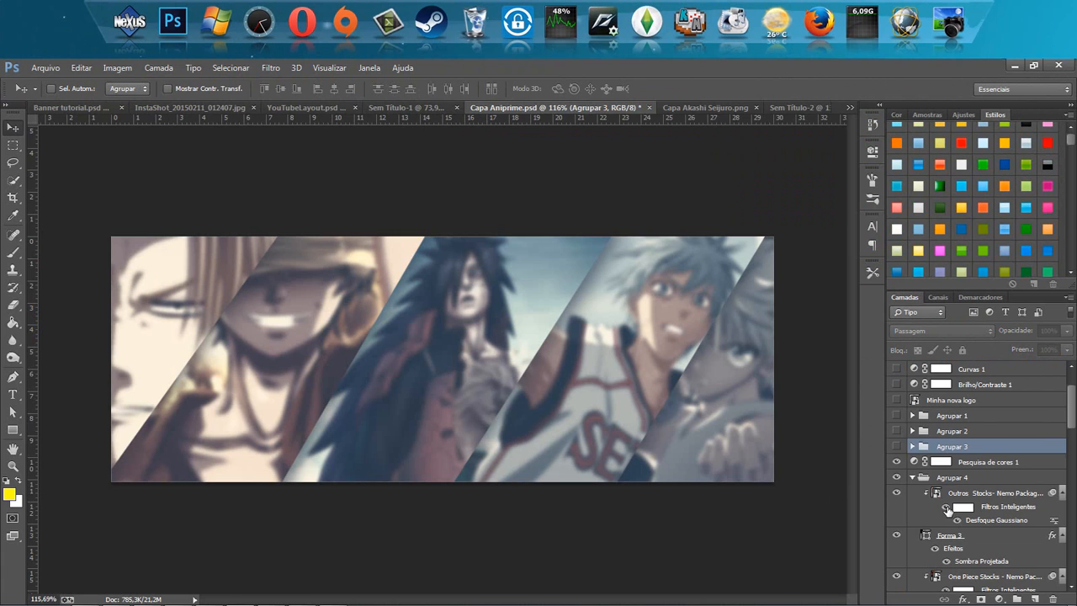
left_click(946, 507)
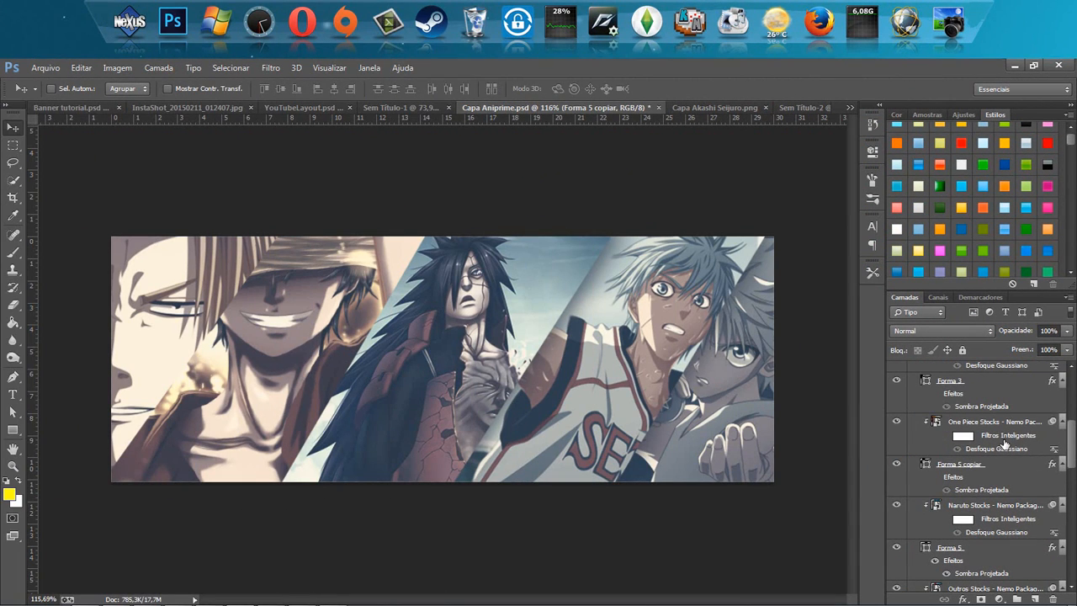
- Toggle the visibility of Forma 6, Forma 4 and the lower Forma 5 copiar to check which shapes the background uses
scroll(1004, 444, "up", 2)
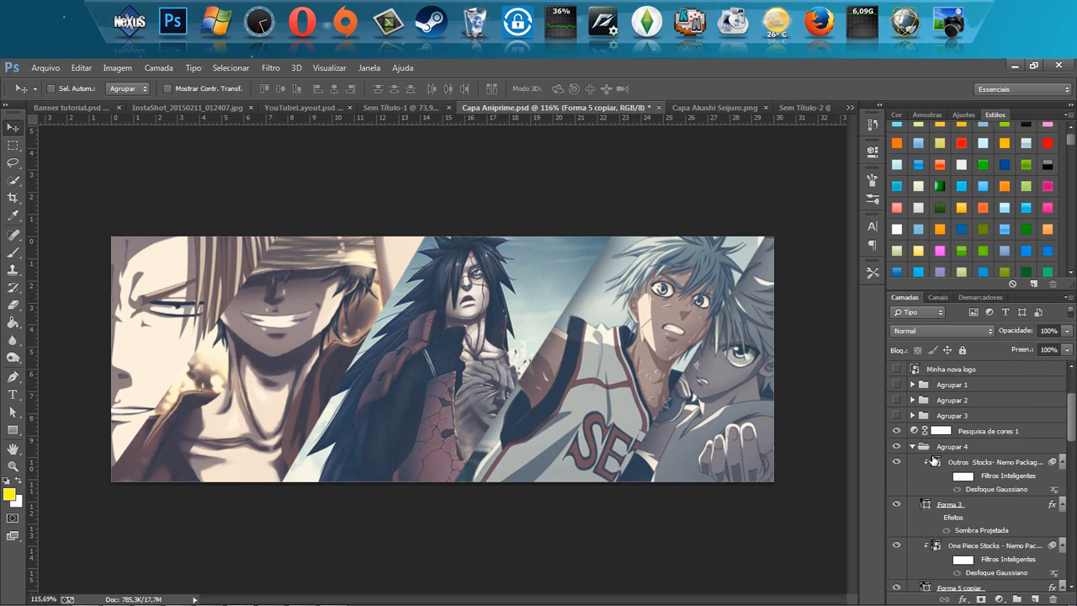
scroll(937, 459, "down", 3)
key("ctrl+bracketright")
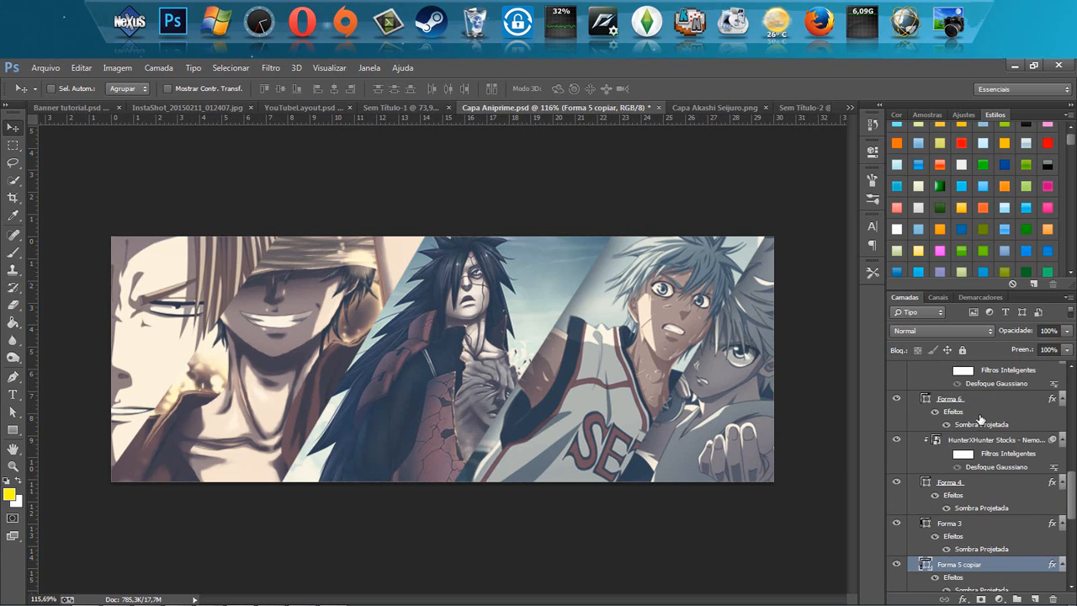
left_click(896, 400)
left_click(896, 401)
left_click(893, 486)
scroll(973, 533, "down", 2)
left_click(896, 504)
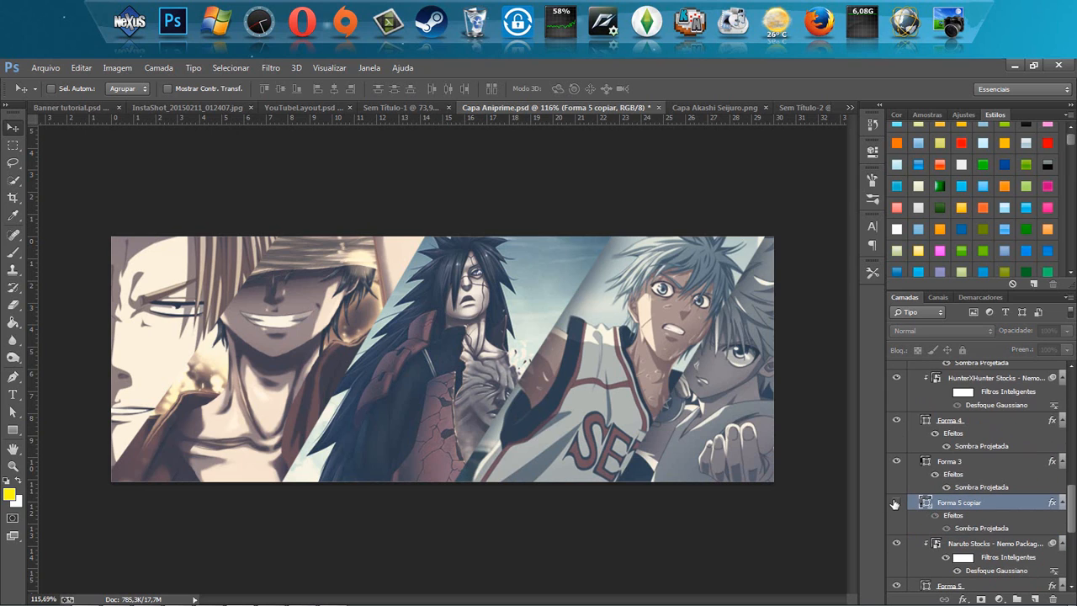
left_click(896, 503)
- Delete the redundant shape and image layers beneath the clipping shape Forma 4, starting with Forma 5 copiar
key("Delete")
key("Delete")
key("Delete")
key("Delete")
key("Delete")
key("Delete")
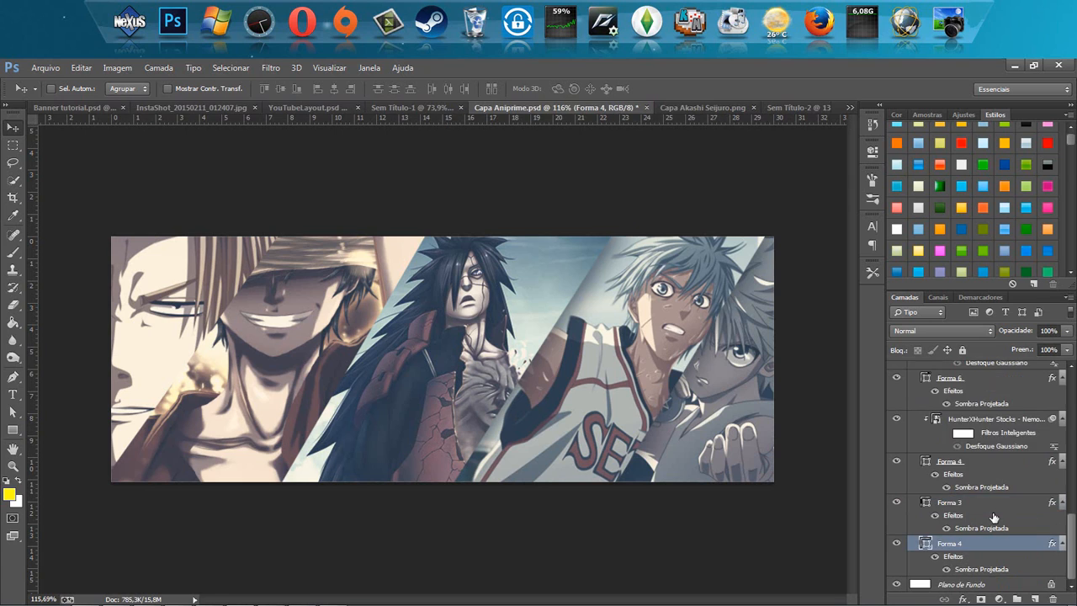
key("ctrl+alt+z")
key("ctrl+alt+z")
key("ctrl+alt+z")
key("ctrl+alt+z")
key("ctrl+alt+z")
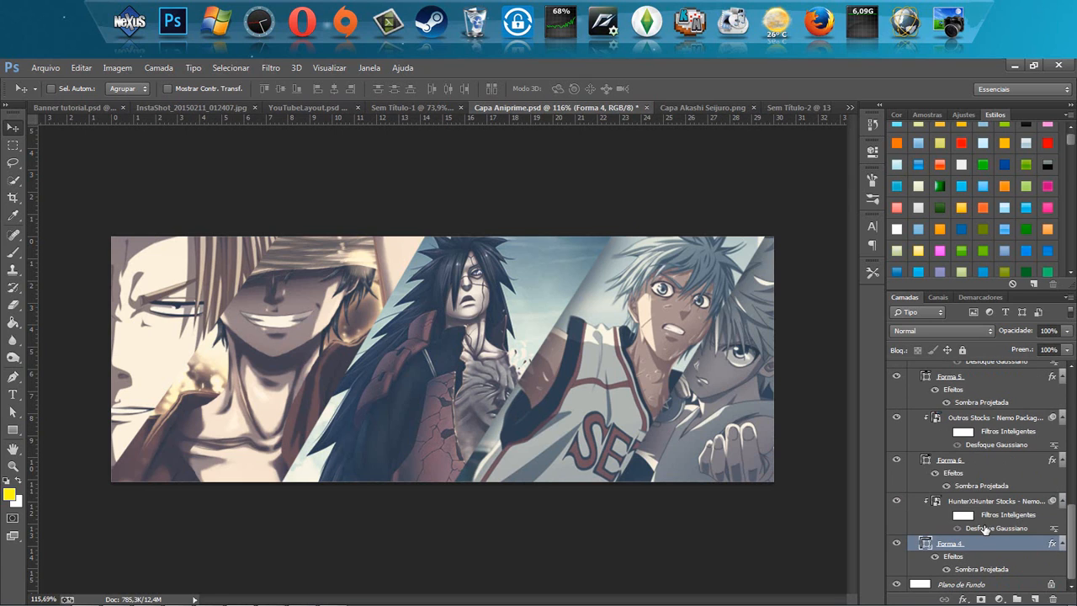
- Hide the Outros Stocks image clipped to Forma 3 to expose the shape beneath, and show it again
scroll(943, 421, "up", 5)
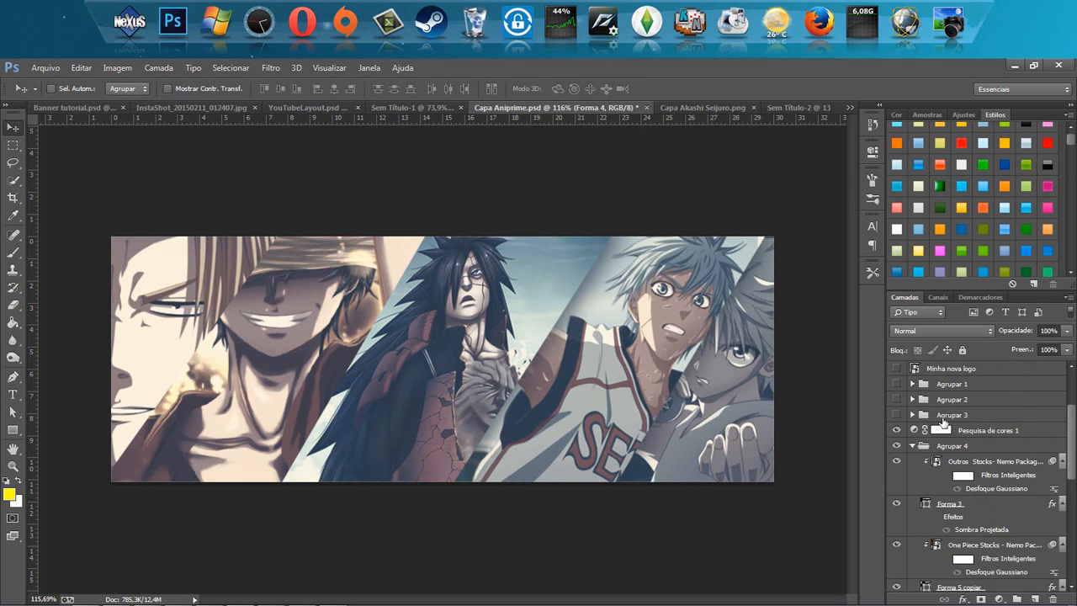
left_click(897, 462)
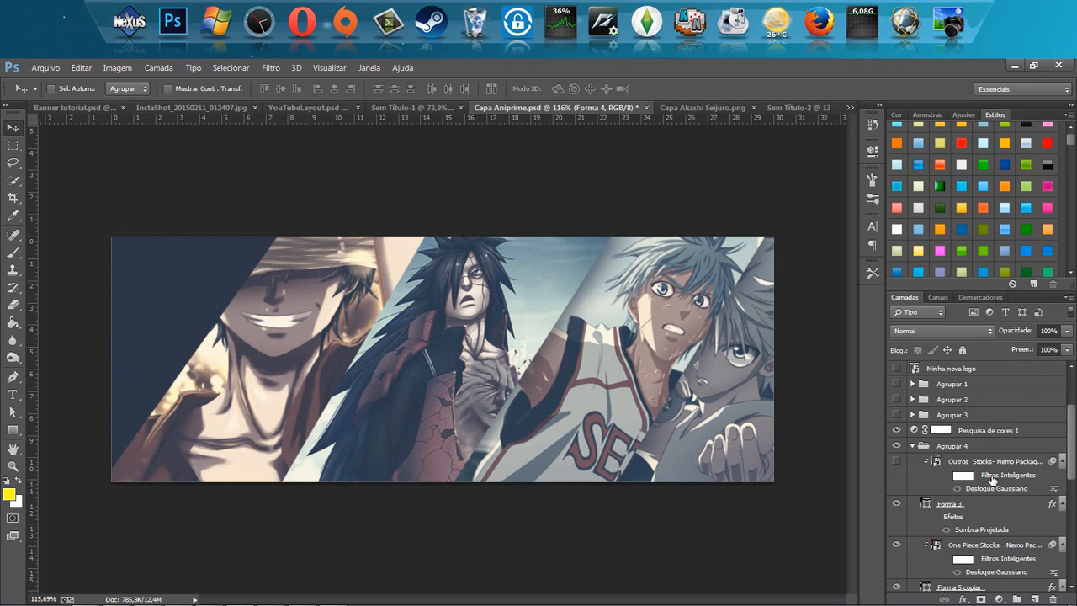
left_click(897, 461)
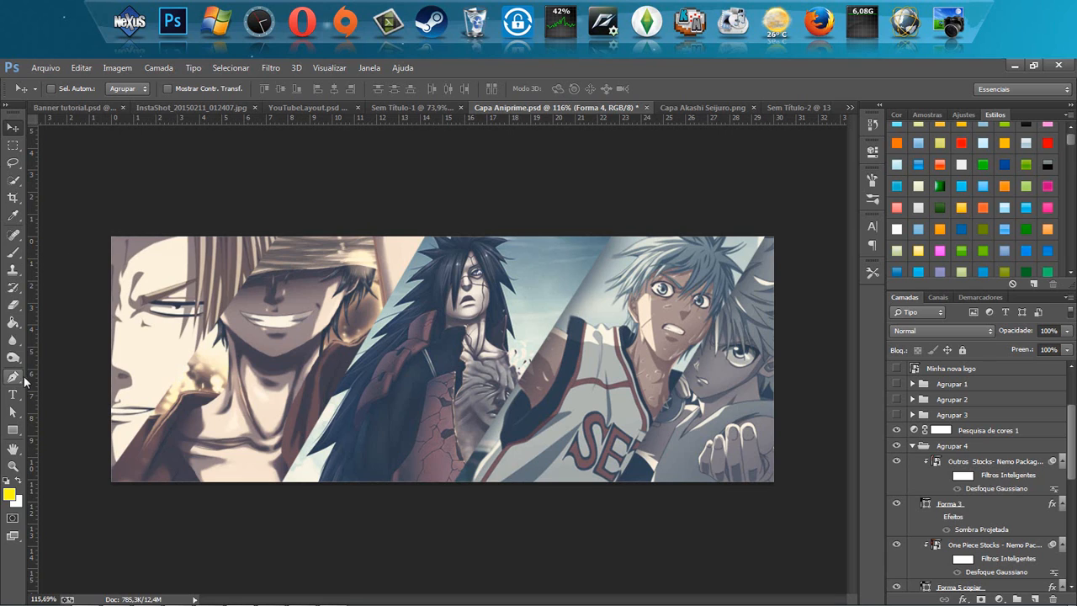
- Select the slanted shape Forma 3 behind the first character image with the Pen tool and inspect its outline and bounding box
left_click(13, 376)
left_click(185, 287, "ctrl")
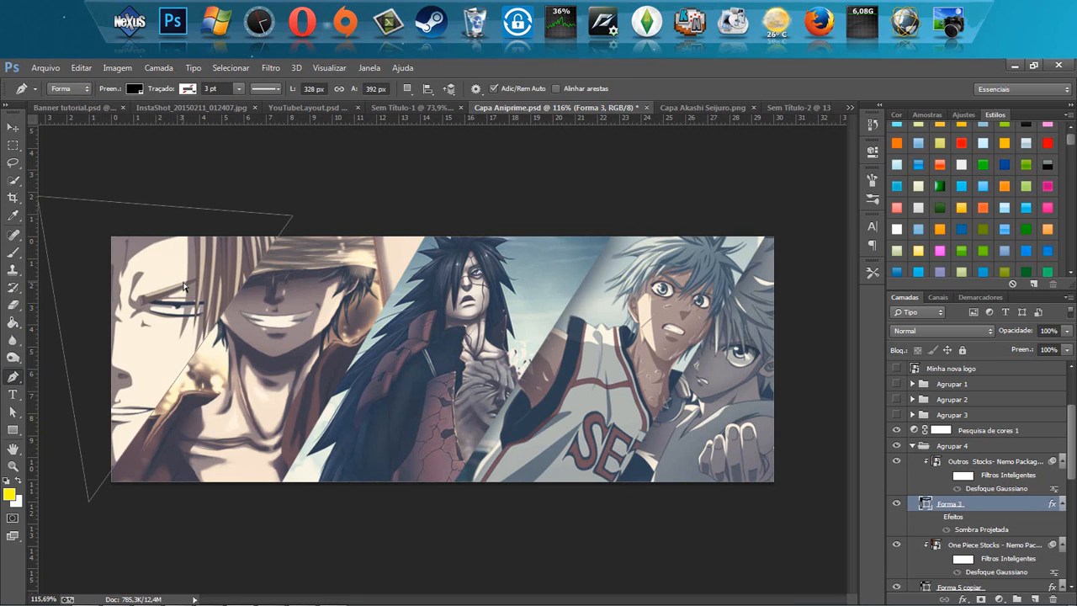
key("ctrl+t")
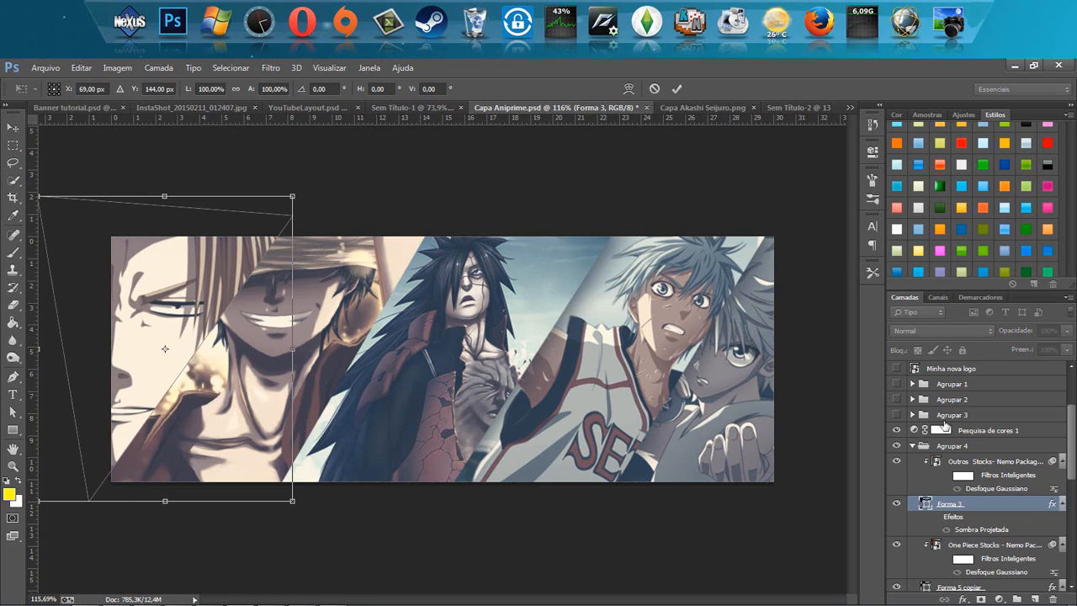
key("Return")
- Hide the Pesquisa de cores 1 adjustment above the background group Agrupar 4
left_click(896, 430)
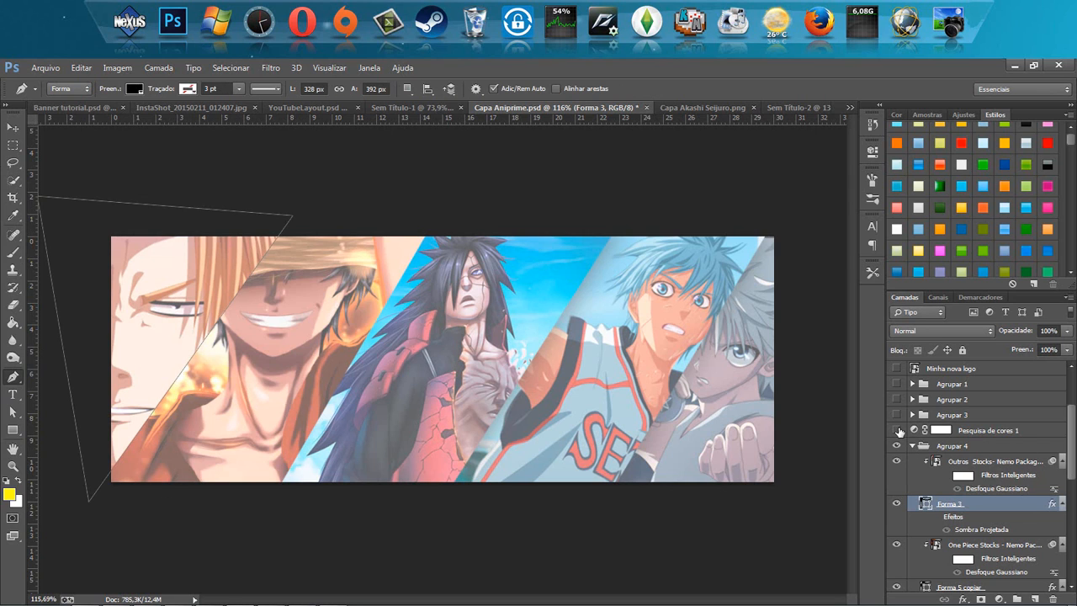
scroll(963, 484, "down", 2)
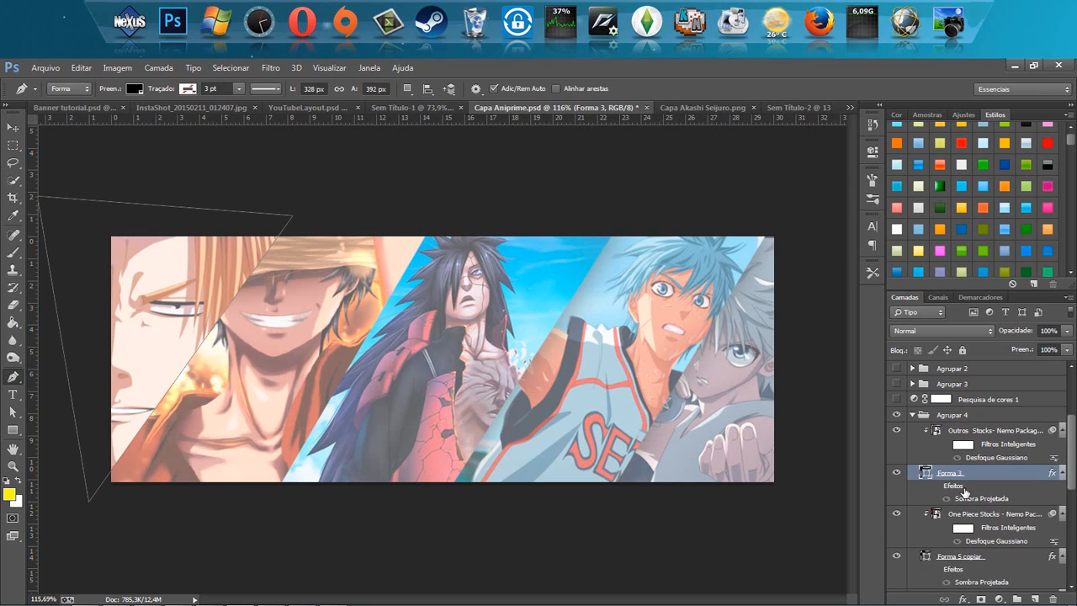
scroll(964, 492, "up", 8)
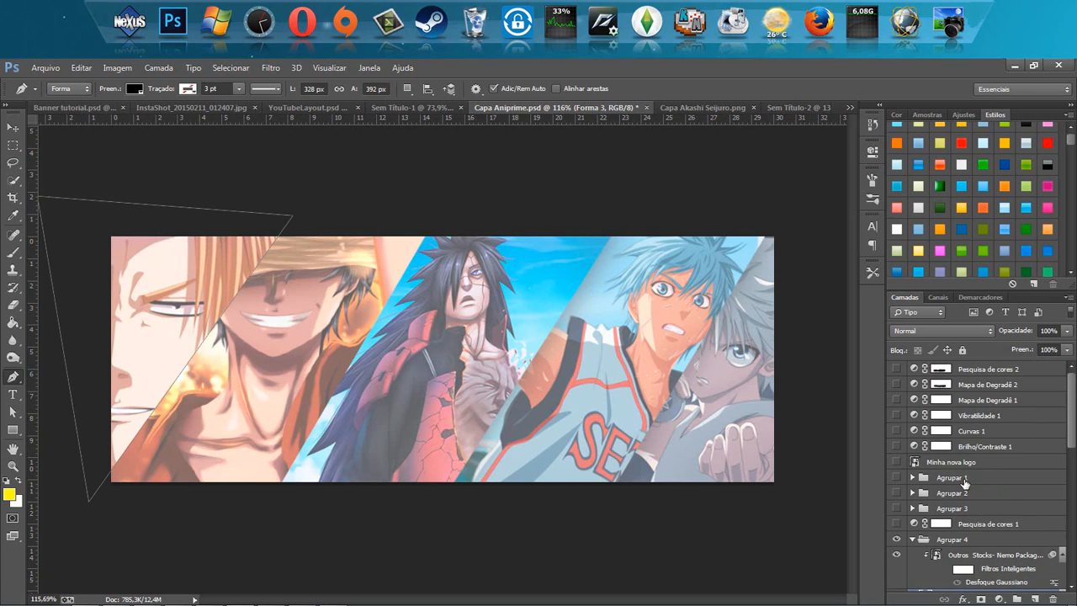
- Select the clipping shapes of the last two character images, ending on Forma 4, to examine their outlines
scroll(965, 479, "down", 7)
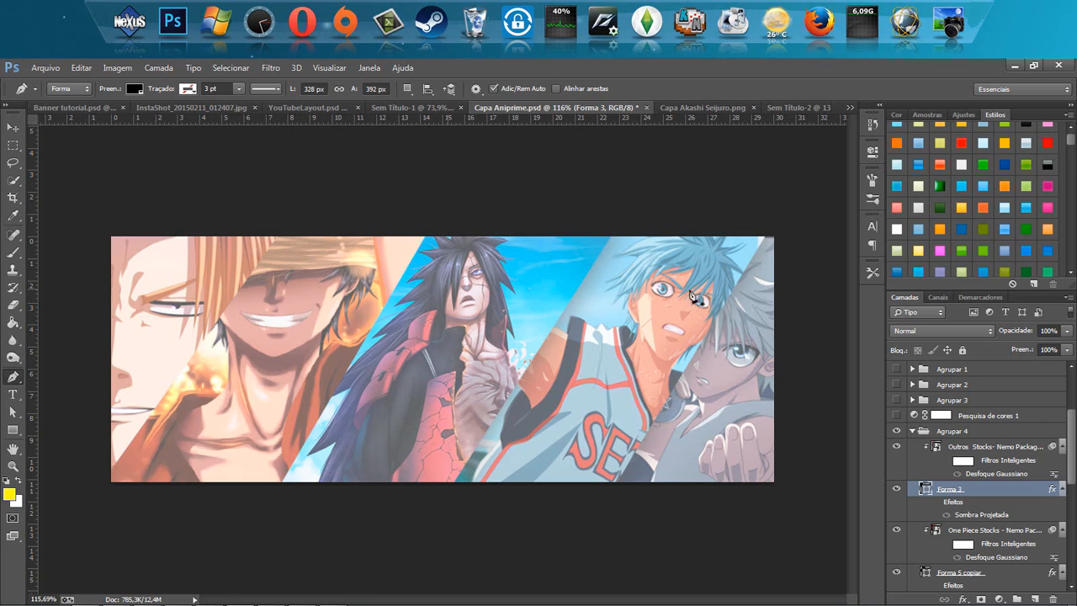
left_click(640, 335, "ctrl")
left_click(722, 350, "ctrl")
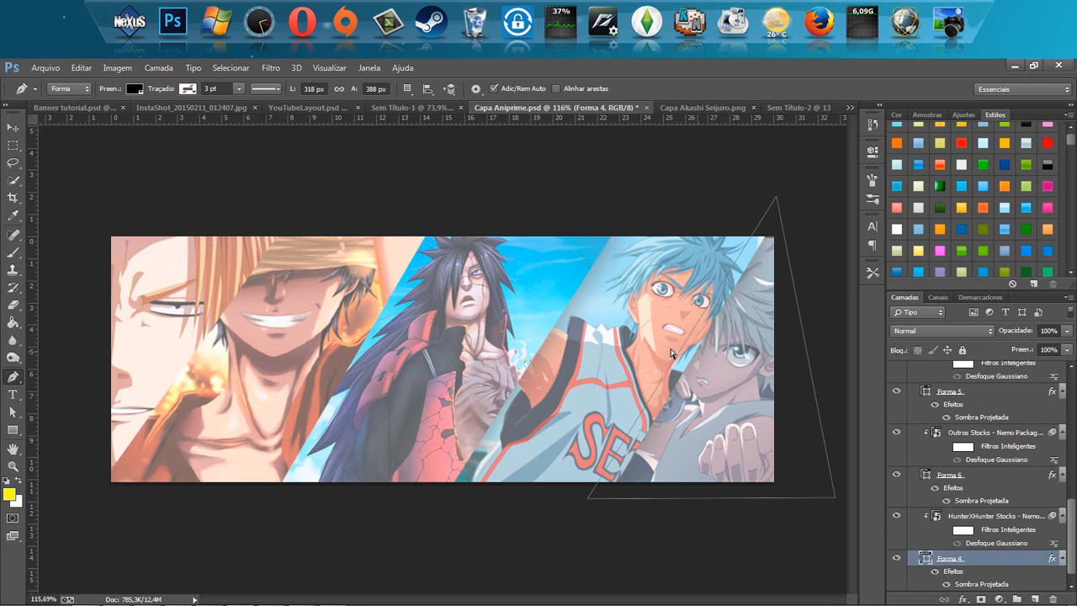
- Select the clipping shapes of the first three character images, ending on Forma 5, to examine their slanted outlines
left_click(488, 308, "ctrl")
left_click(301, 274, "ctrl")
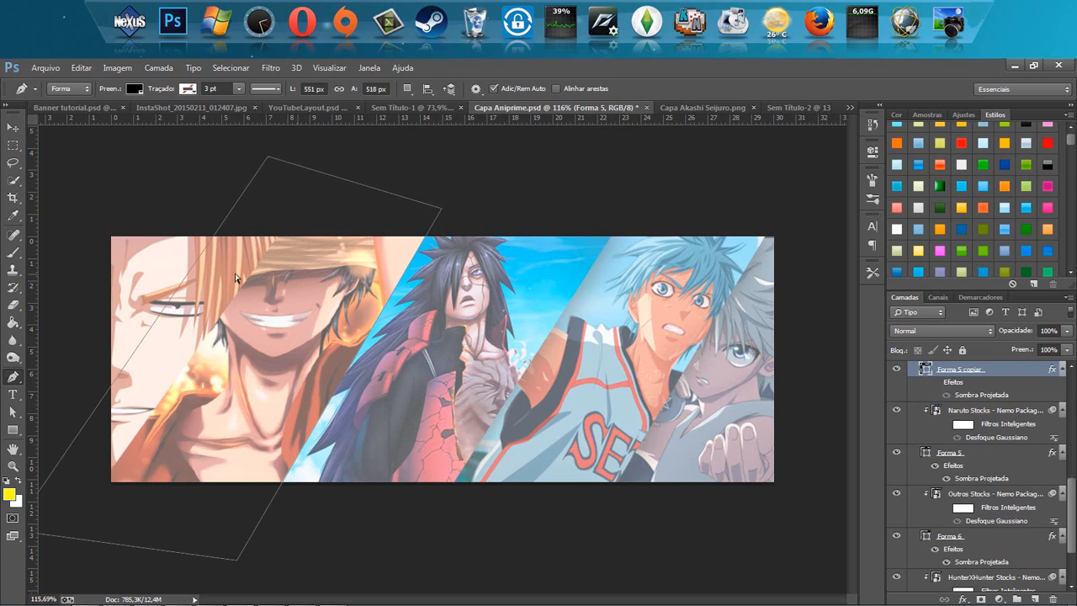
left_click(124, 252, "ctrl")
left_click(523, 296, "ctrl")
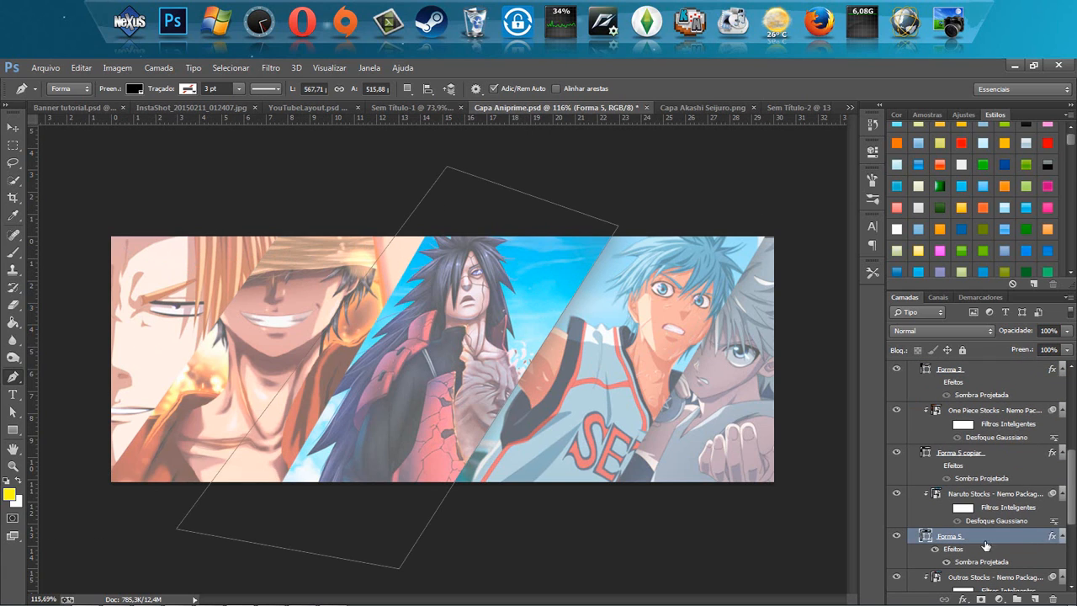
- Hide Forma 5 with its clipped image and turn on the drop shadows of Forma 3 and Forma 5 copiar
left_click(897, 539)
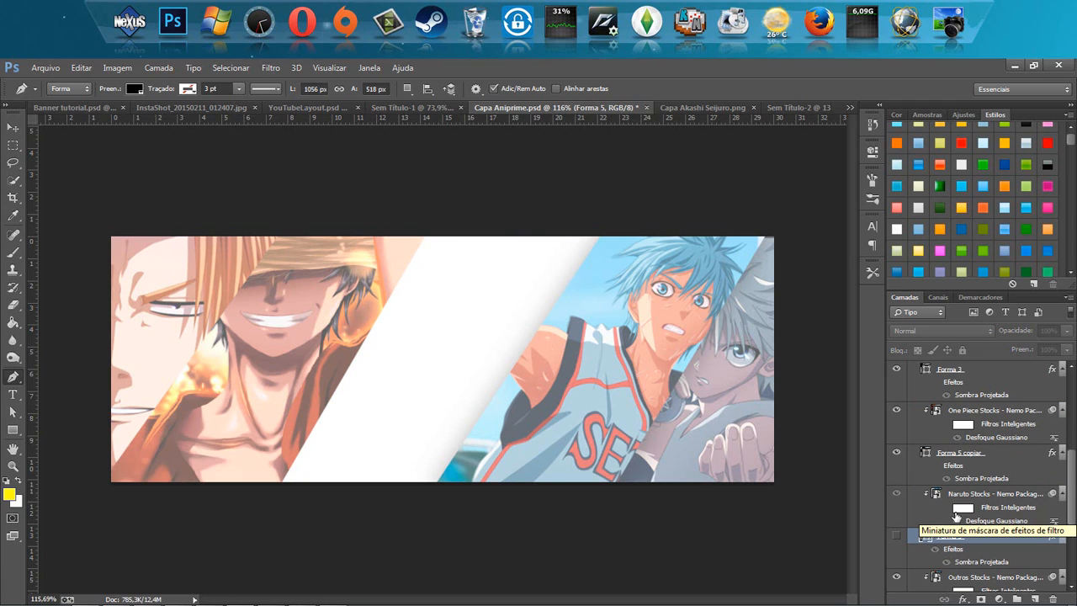
left_click(947, 395)
left_click(951, 480)
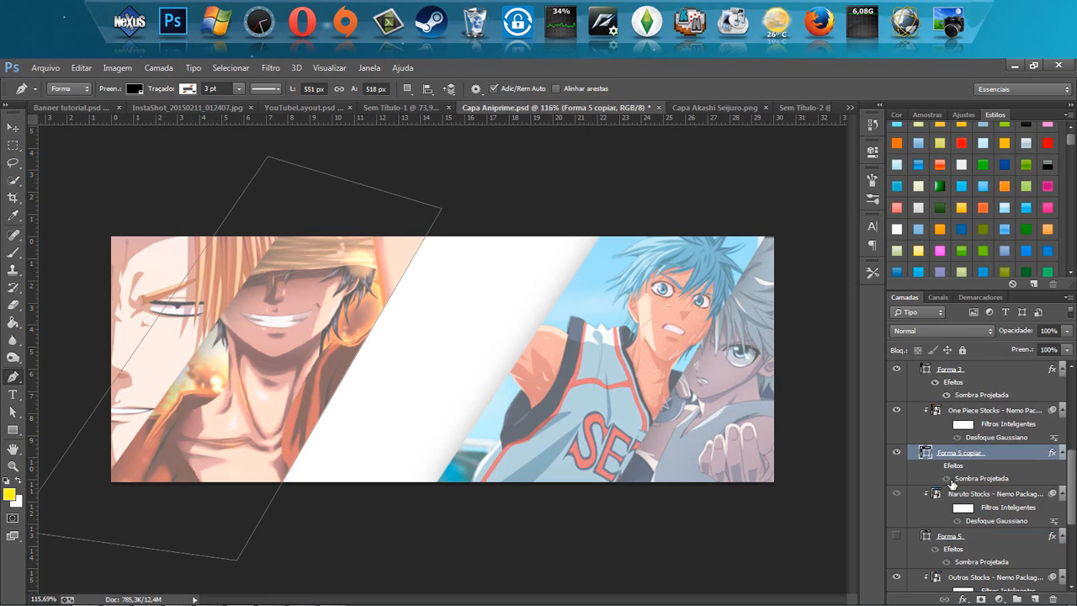
left_click(946, 479)
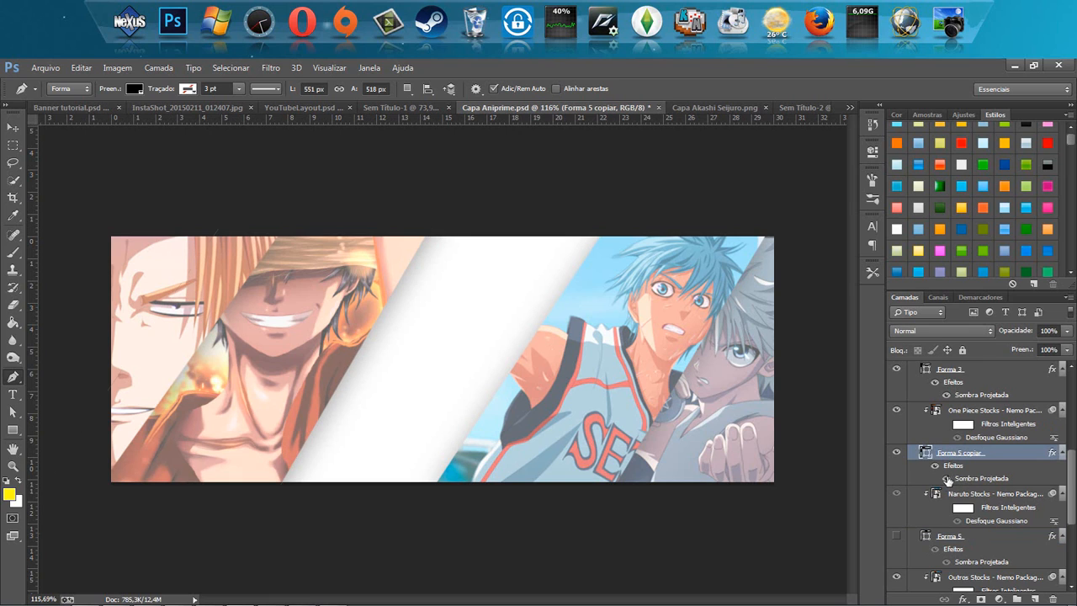
- Select the Plano de Fundo layer beneath the background group
scroll(976, 487, "down", 2)
scroll(978, 488, "down", 2)
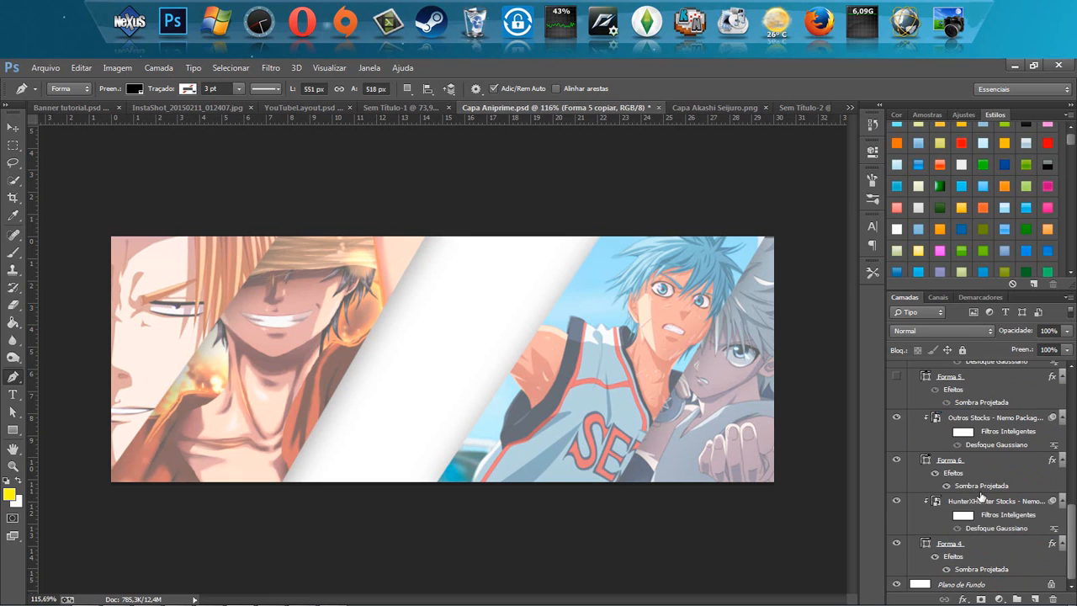
left_click(959, 585)
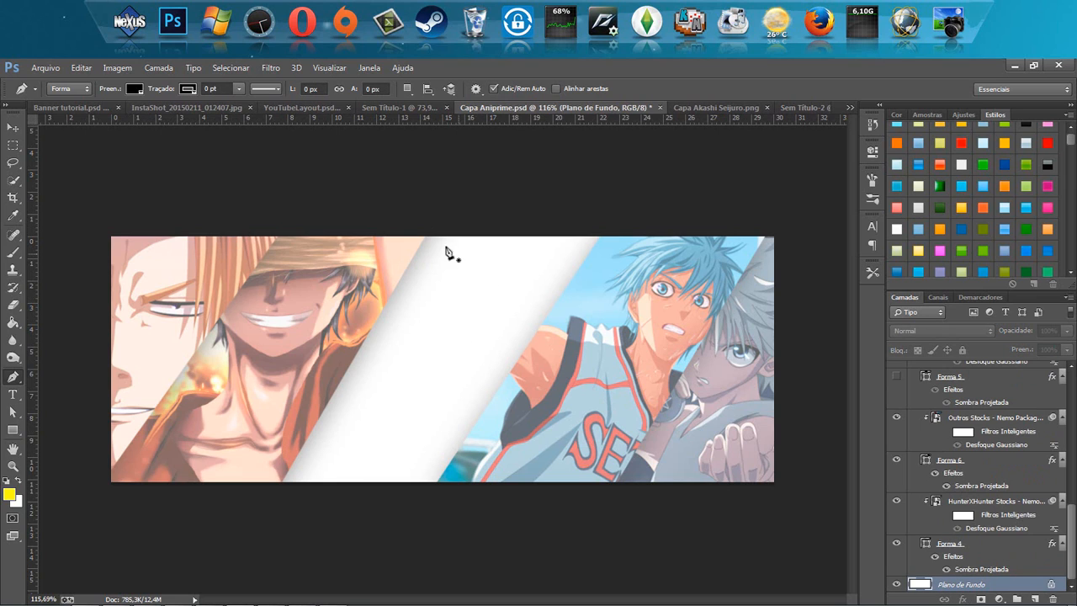
left_click_drag(467, 269, 403, 396)
left_click_drag(508, 322, 444, 377)
key("ctrl+z")
- Activate the Pencil tool and create a new empty layer directly above Plano de Fundo
left_click(18, 379)
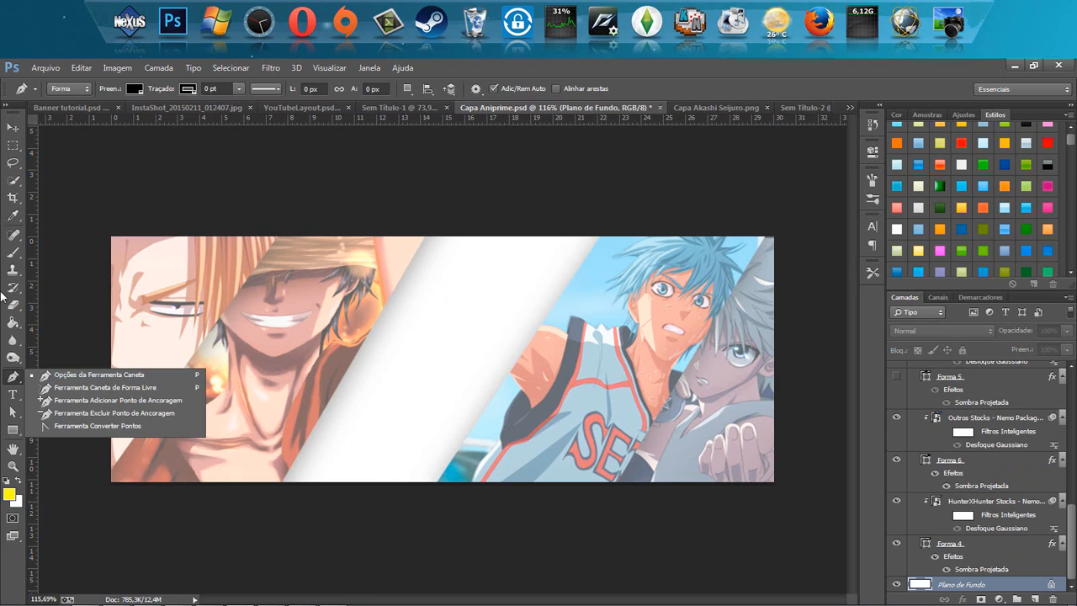
left_click(12, 253)
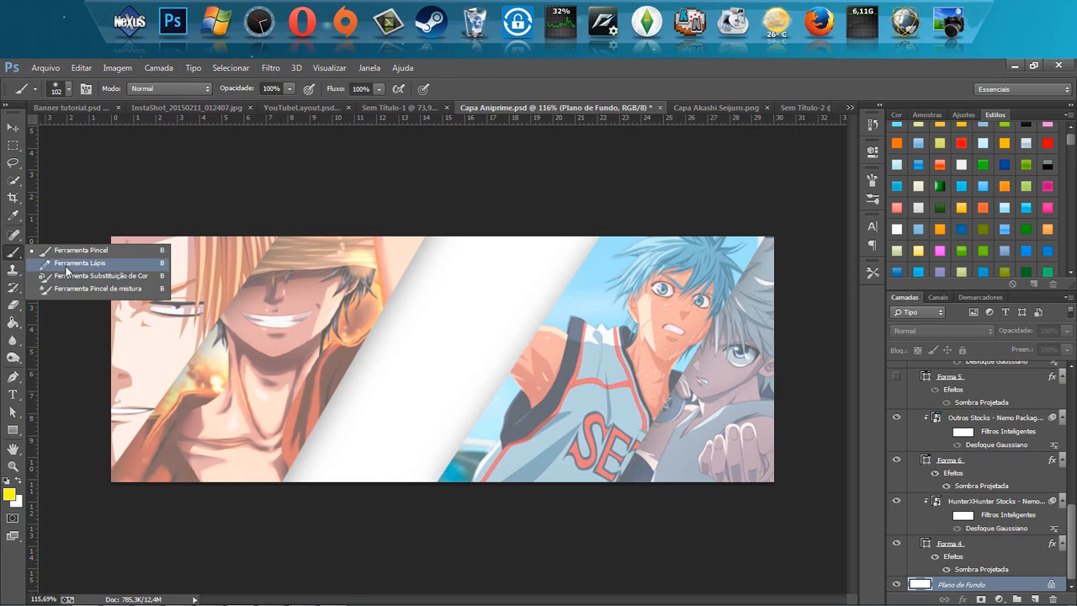
left_click(76, 261)
left_click(1035, 598)
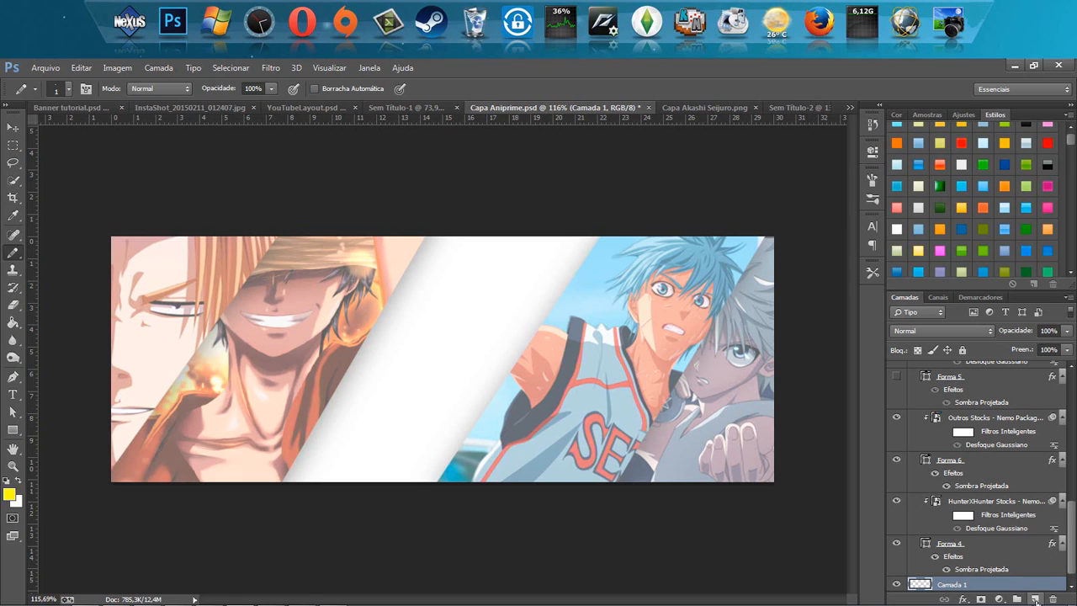
- Undo a first test stroke in the white gap and set the foreground color to black, 000000
mouse_move(437, 260)
left_mouse_down()
mouse_move(454, 291)
mouse_move(421, 336)
mouse_move(443, 338)
left_mouse_up()
key("ctrl+z")
left_click(10, 495)
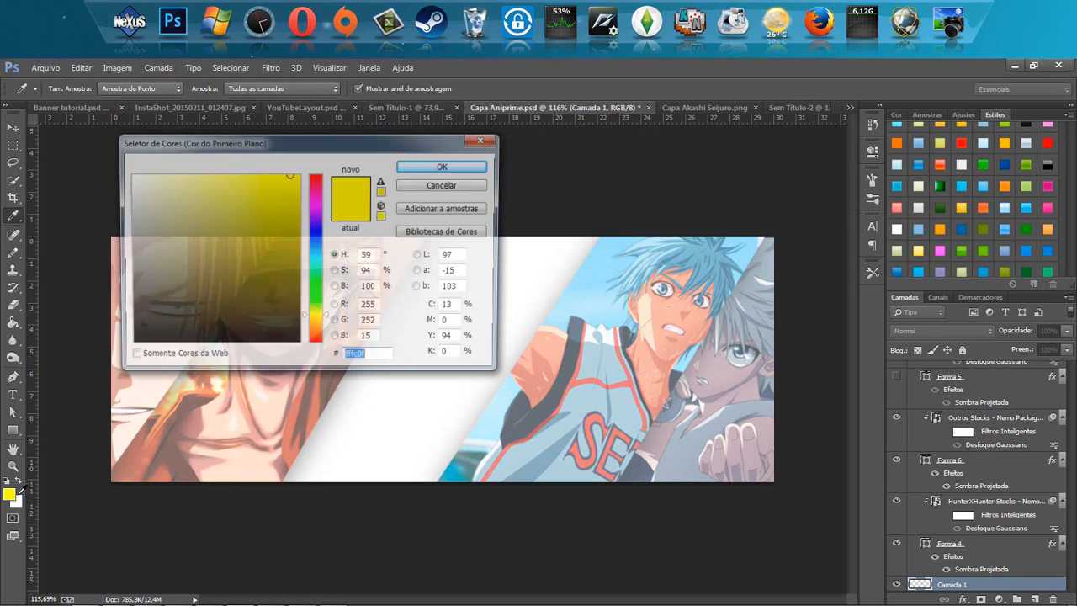
type("000000")
key("Return")
- Scribble black pencil lines over the white slanted gap on Camada 1 and undo them
mouse_move(373, 421)
left_mouse_down()
mouse_move(511, 198)
mouse_move(298, 380)
mouse_move(351, 430)
mouse_move(533, 272)
mouse_move(419, 461)
mouse_move(548, 245)
mouse_move(475, 311)
mouse_move(395, 428)
mouse_move(430, 360)
mouse_move(338, 470)
mouse_move(437, 304)
mouse_move(550, 231)
mouse_move(552, 240)
mouse_move(401, 381)
mouse_move(447, 239)
mouse_move(336, 490)
mouse_move(395, 404)
mouse_move(309, 473)
mouse_move(348, 471)
left_mouse_up()
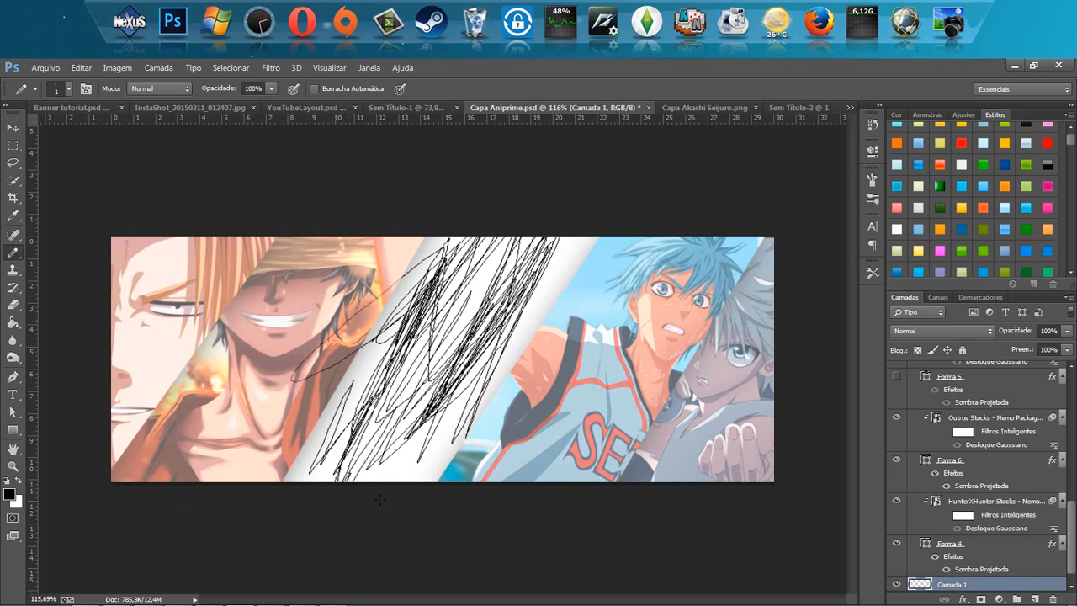
mouse_move(429, 506)
left_mouse_down()
mouse_move(370, 462)
mouse_move(435, 412)
left_mouse_up()
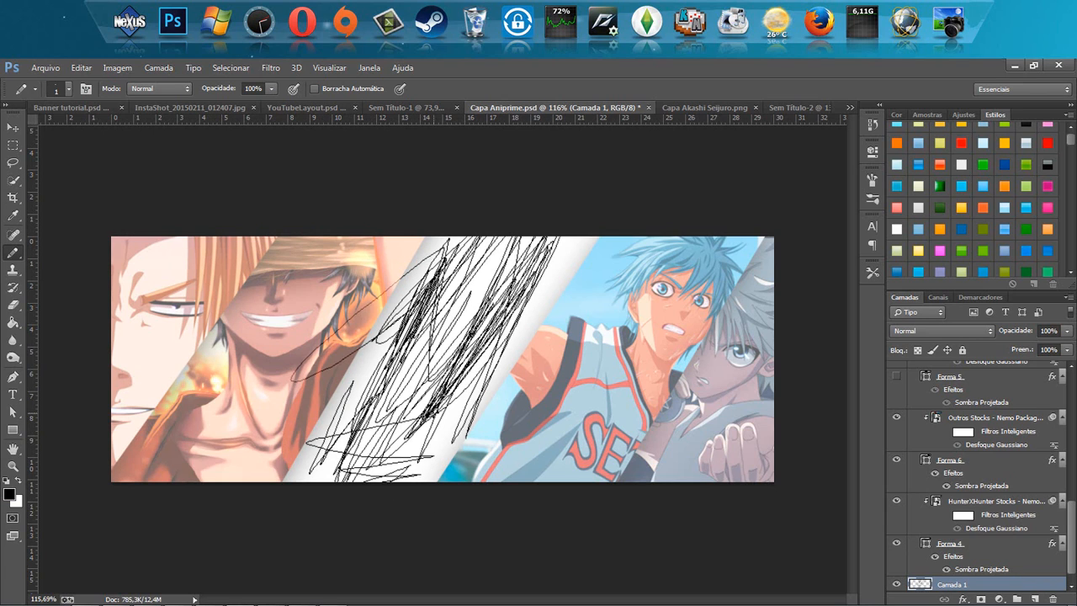
key("ctrl+z")
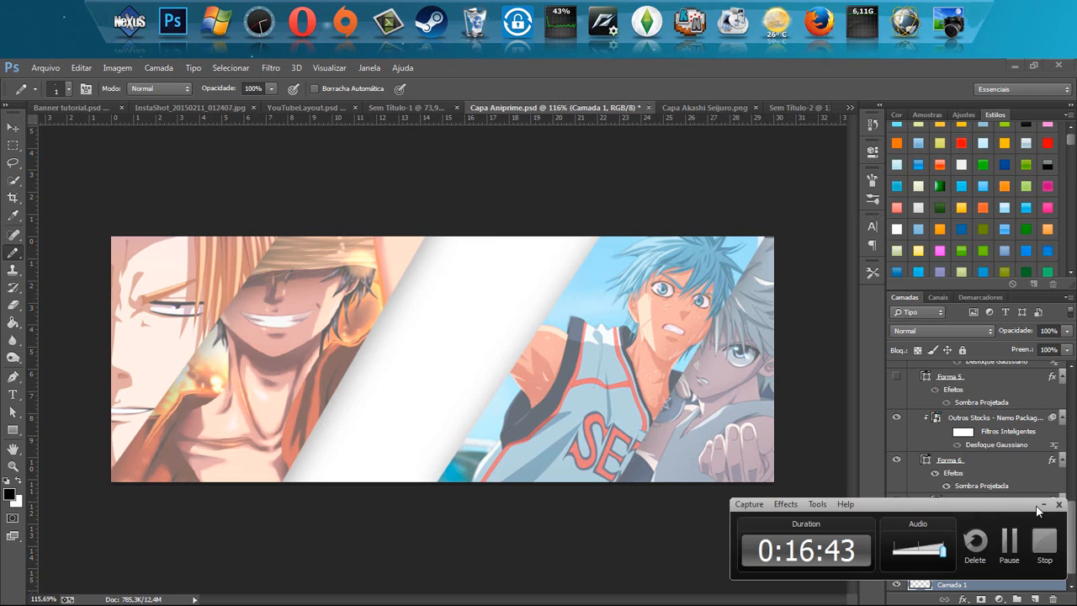
- Show Forma 5 with its clipped character image again and view the blend modes available for Camada 1
left_click(897, 378)
scroll(898, 386, "up", 1)
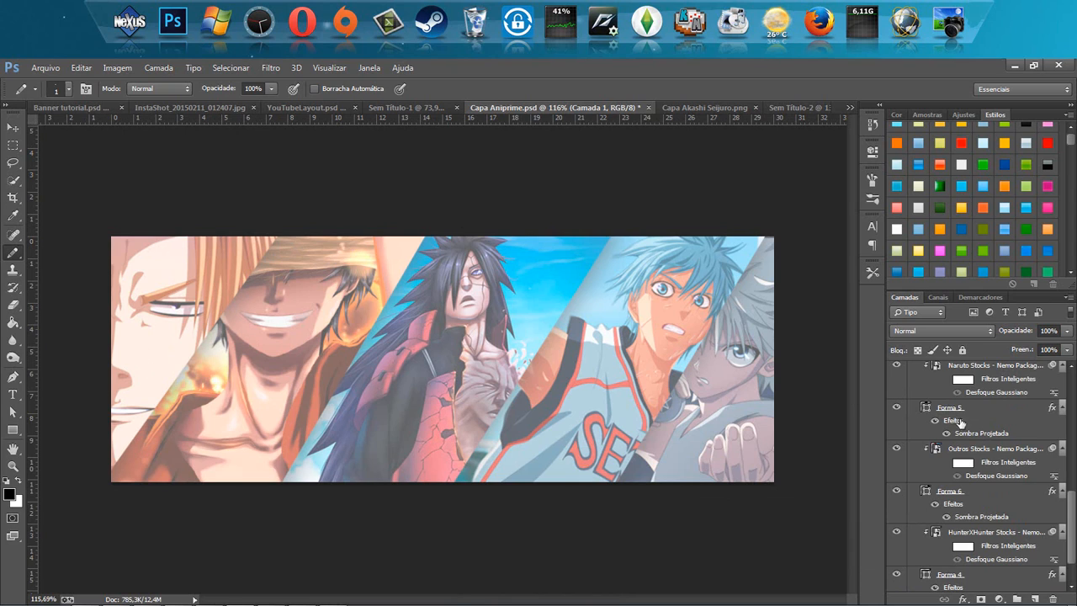
left_click(938, 332)
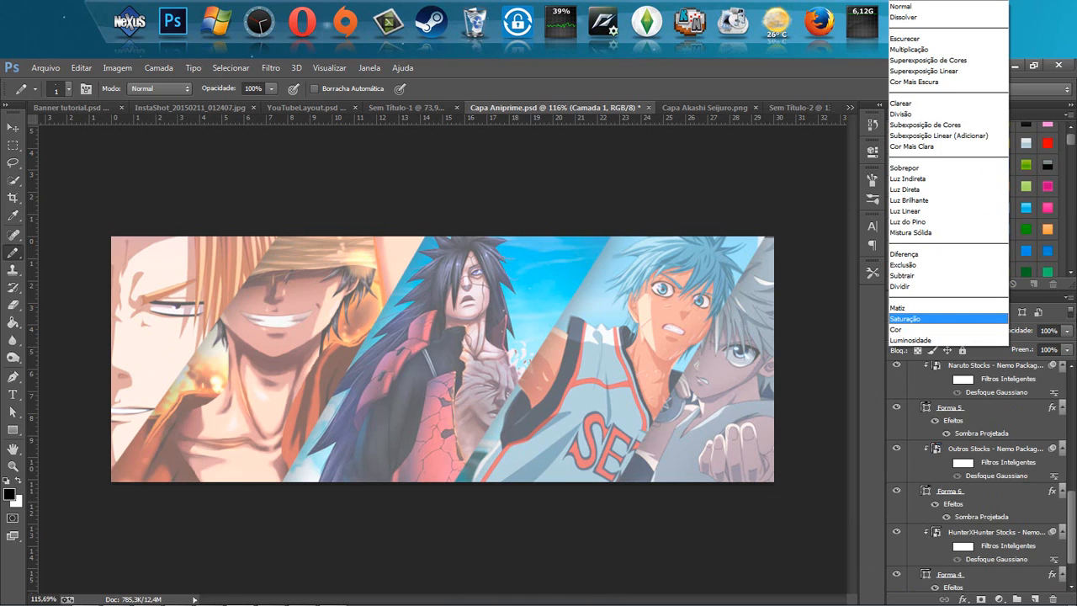
key("Escape")
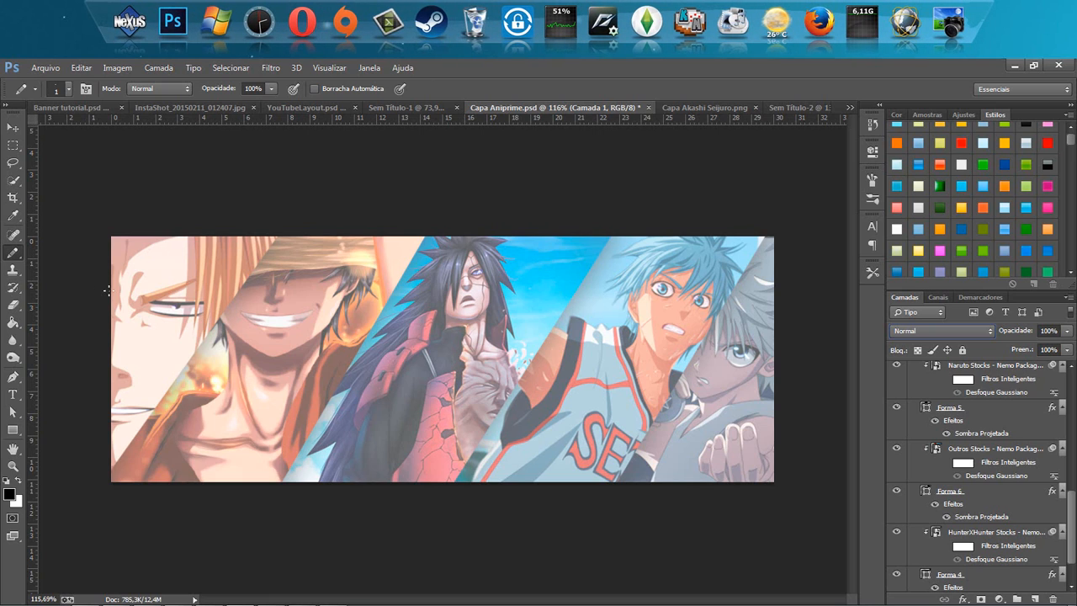
- Draw a thin 1 px pencil line across the character images on Camada 1 and undo it
scroll(991, 528, "down", 2)
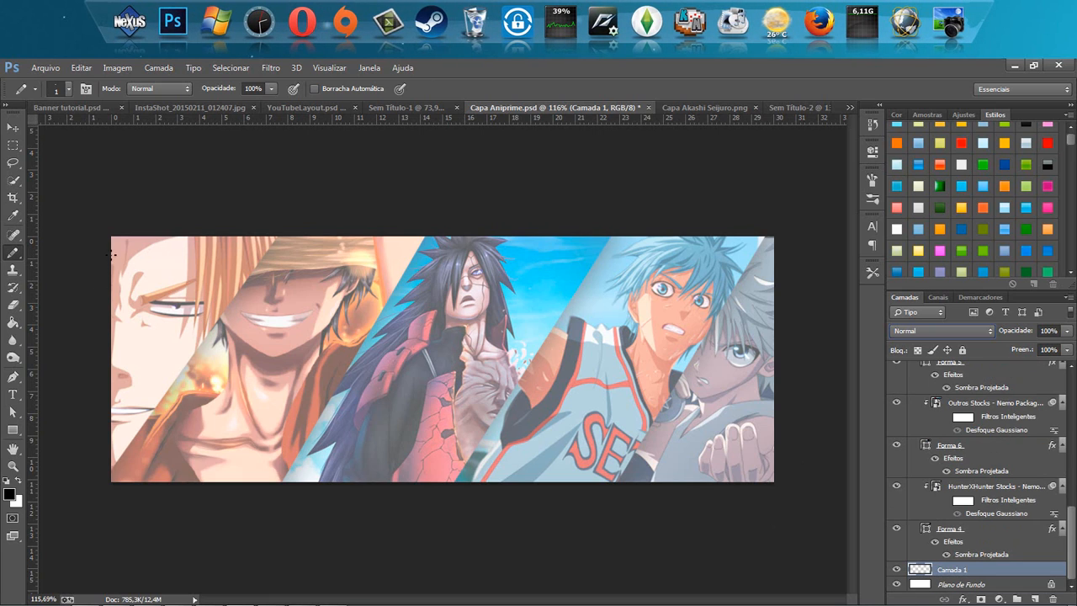
mouse_move(120, 254)
left_mouse_down()
mouse_move(480, 352)
mouse_move(515, 297)
mouse_move(457, 419)
mouse_move(516, 281)
mouse_move(634, 375)
mouse_move(431, 458)
left_mouse_up()
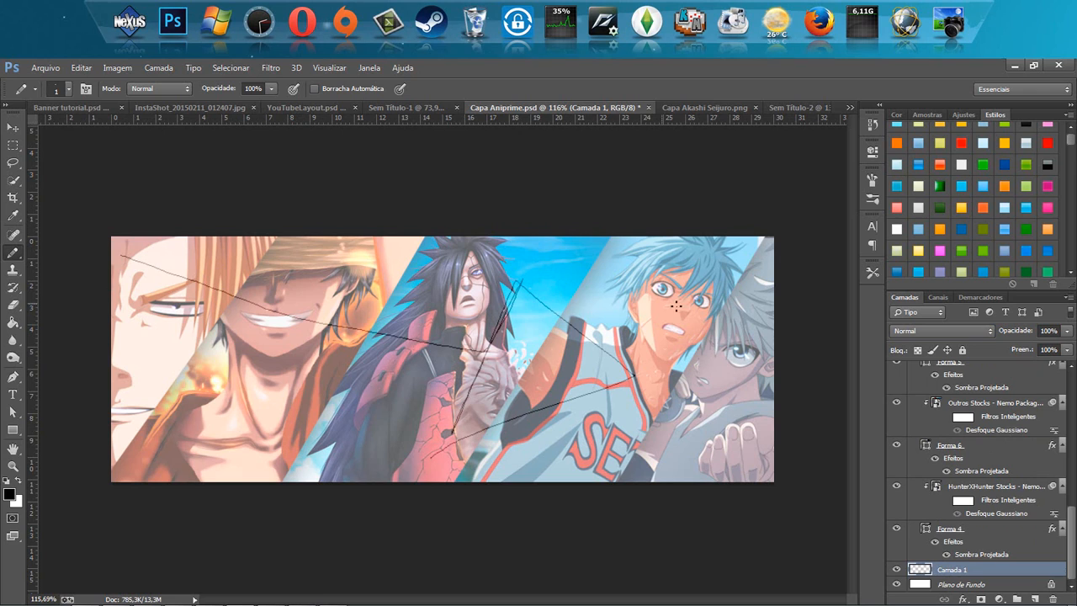
key("ctrl+z")
- Enlarge the pencil tip to 61 px, draw a test stroke across the character images, and undo the stroke
right_click(496, 346)
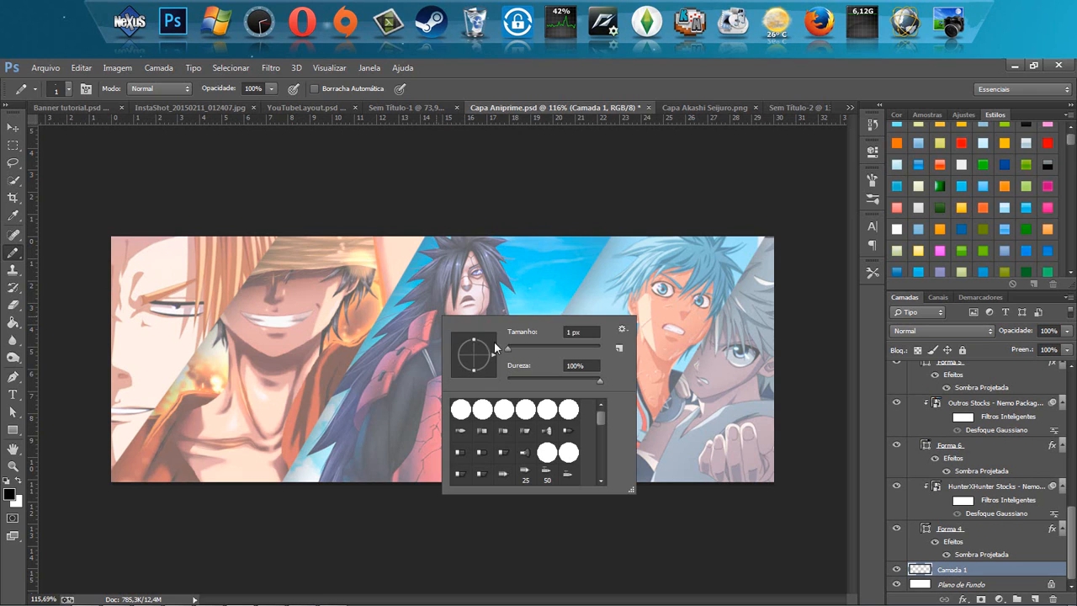
left_click_drag(531, 346, 538, 346)
mouse_move(151, 272)
left_mouse_down()
mouse_move(440, 336)
mouse_move(468, 260)
mouse_move(408, 446)
mouse_move(622, 446)
mouse_move(486, 268)
left_mouse_up()
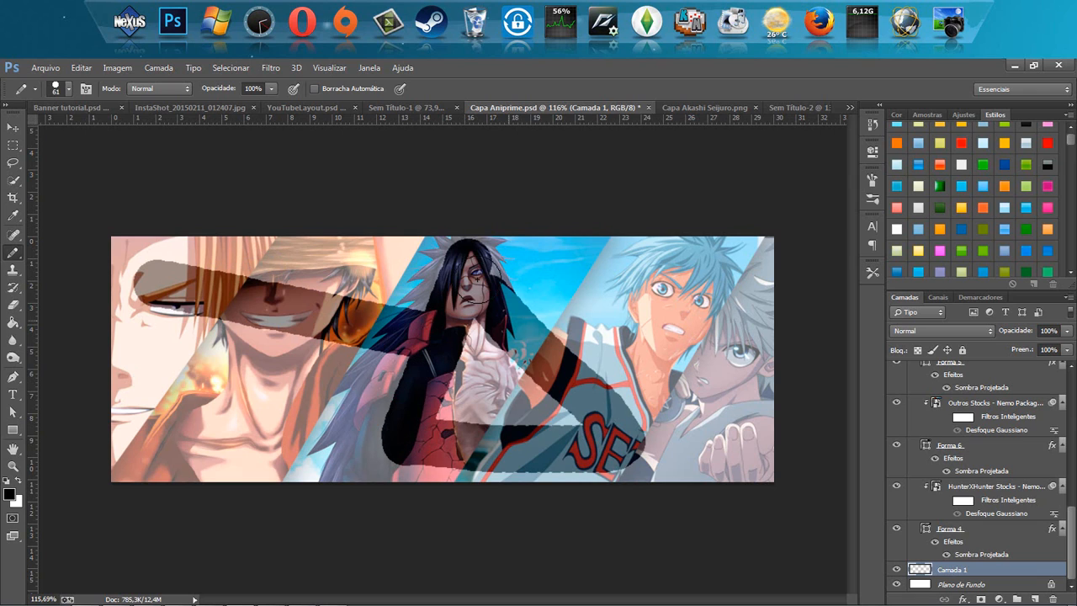
key("ctrl+z")
- Choose a bristle tip for the pencil, paint test strokes over the images on Camada 1, and remove them
right_click(377, 294)
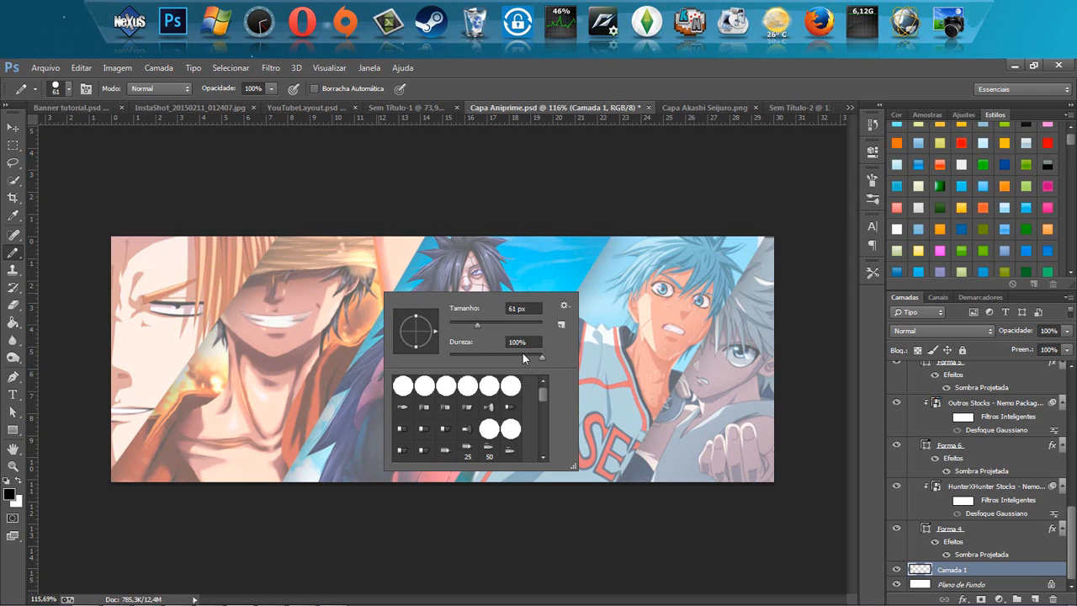
left_click(491, 406)
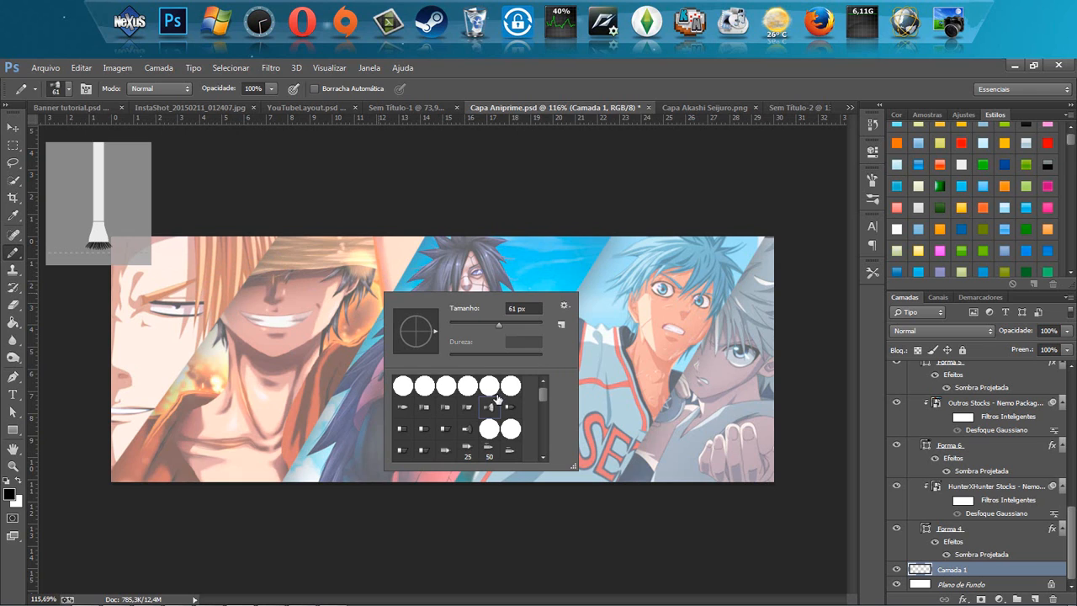
mouse_move(181, 282)
left_mouse_down()
mouse_move(429, 353)
mouse_move(448, 282)
mouse_move(412, 408)
mouse_move(429, 303)
mouse_move(475, 324)
mouse_move(480, 379)
mouse_move(421, 434)
left_mouse_up()
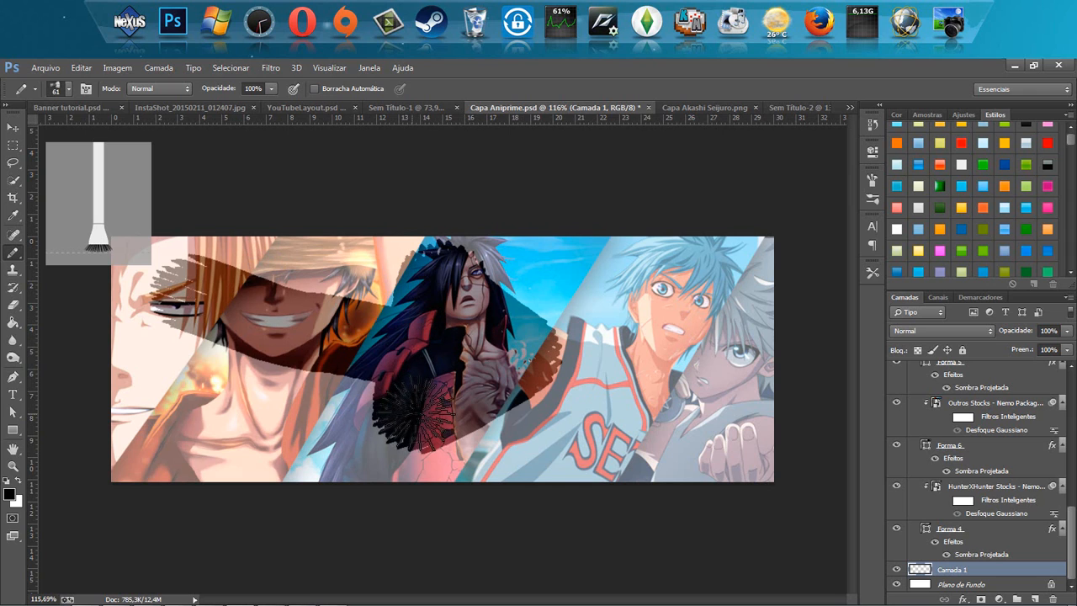
left_click_drag(476, 329, 479, 321)
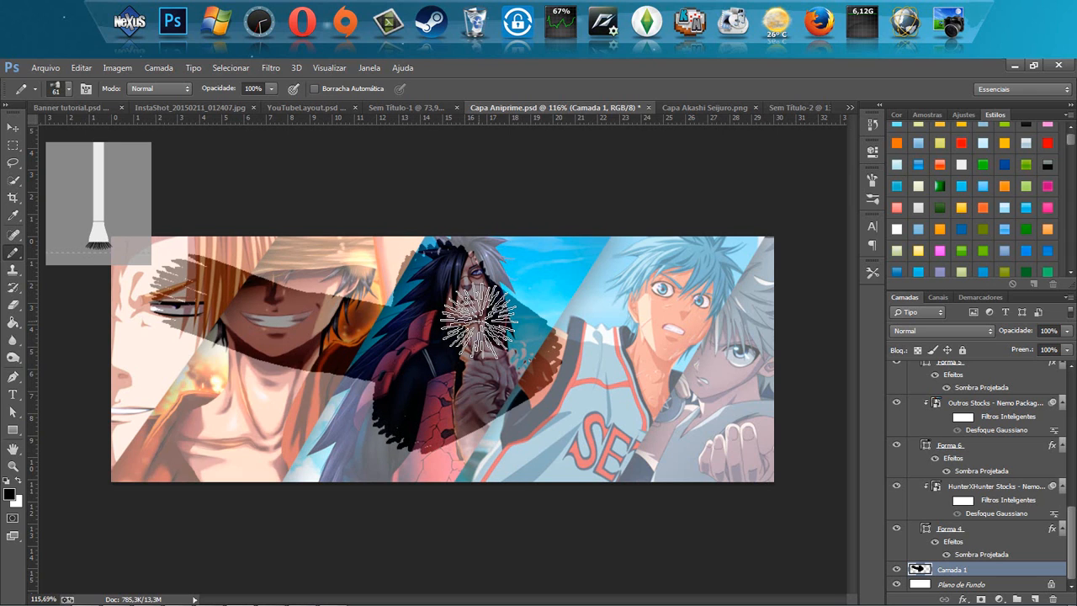
key("Delete")
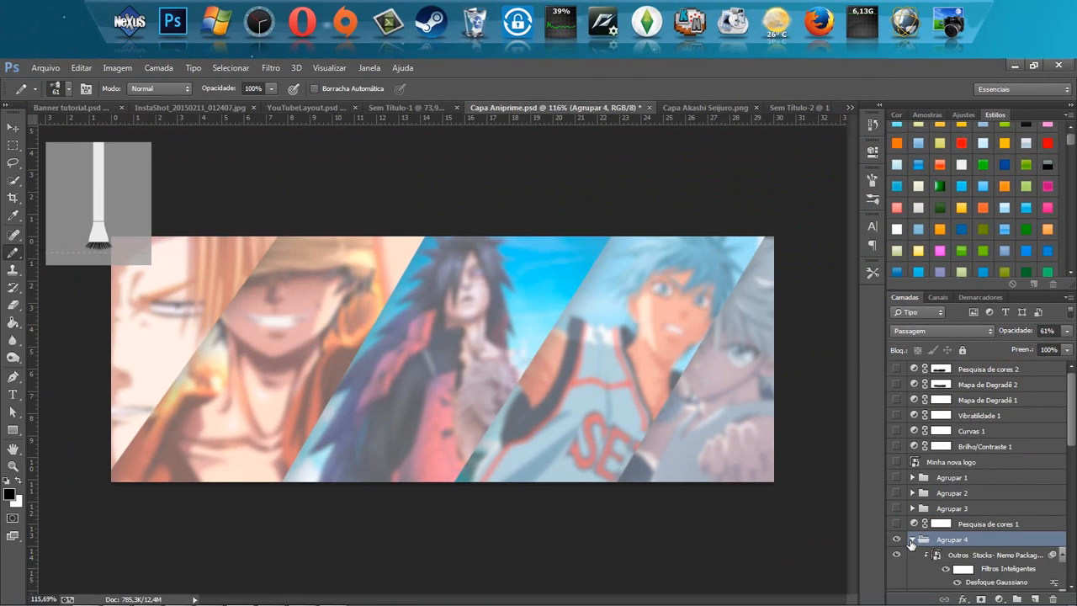
- Collapse the group Agrupar 4, show the groups Agrupar 1, 2 and 3, and fit the cover to the window
left_click(912, 540)
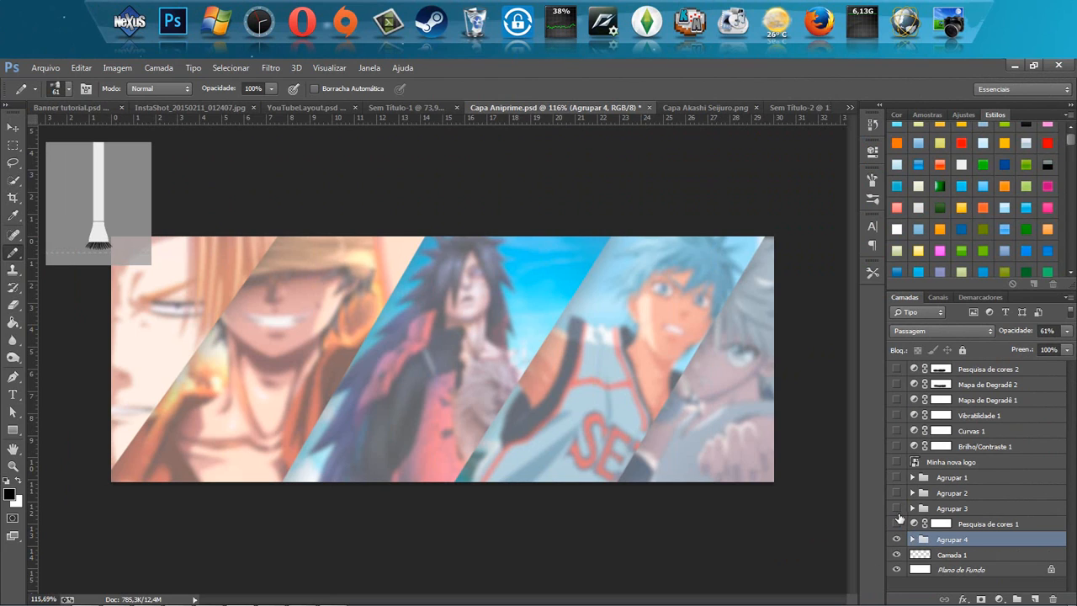
left_click_drag(898, 509, 902, 477)
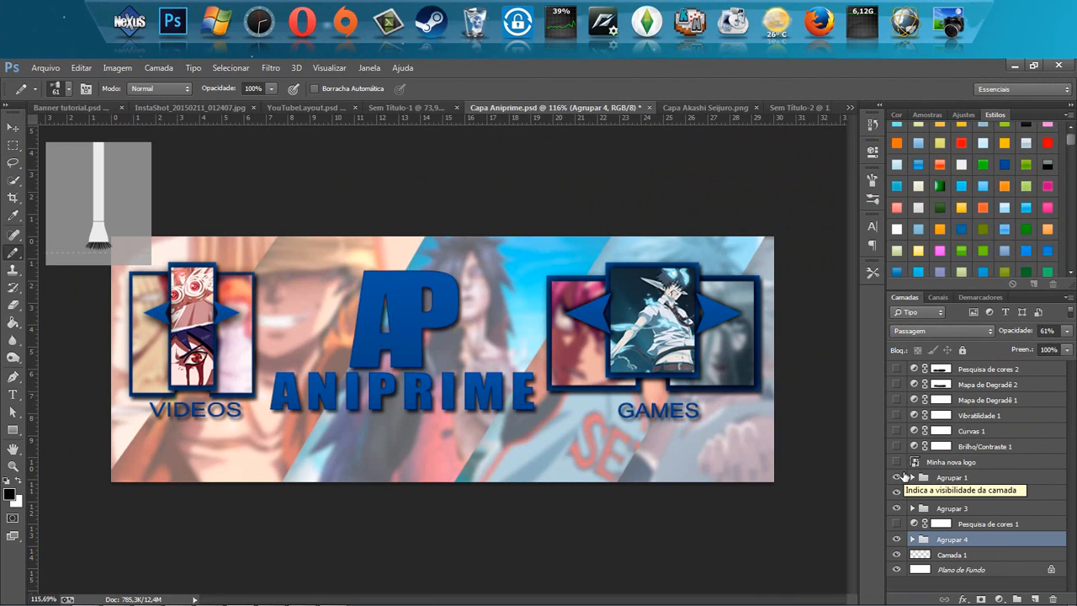
double_click(12, 449)
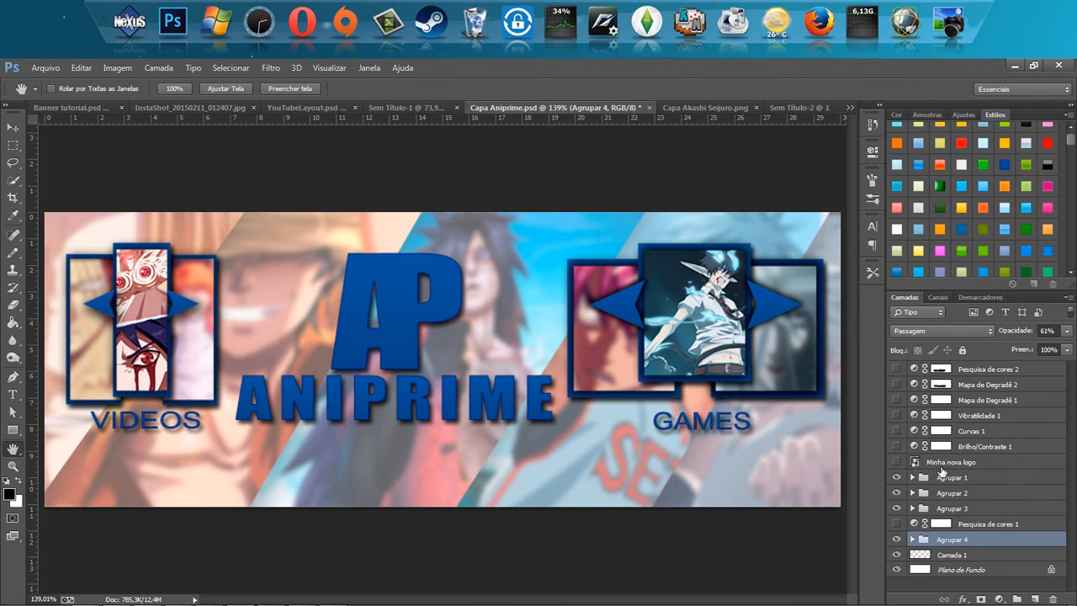
- Show the Brilho/Contraste 1 adjustment and open the properties of the Pesquisa de cores 1 adjustment
left_click(954, 524)
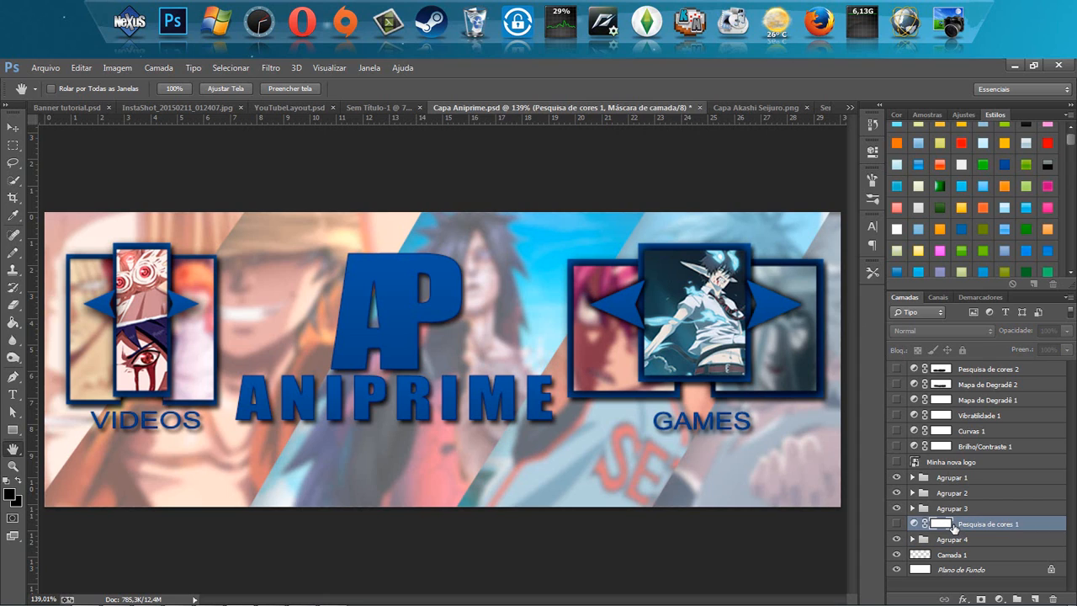
left_click(897, 447)
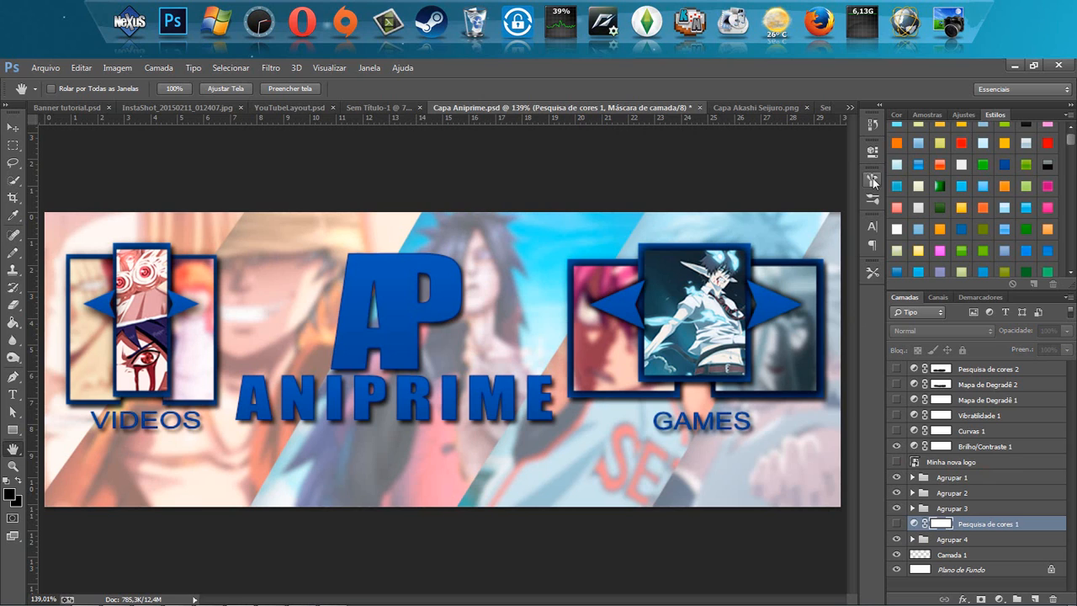
left_click(873, 180)
left_click(872, 154)
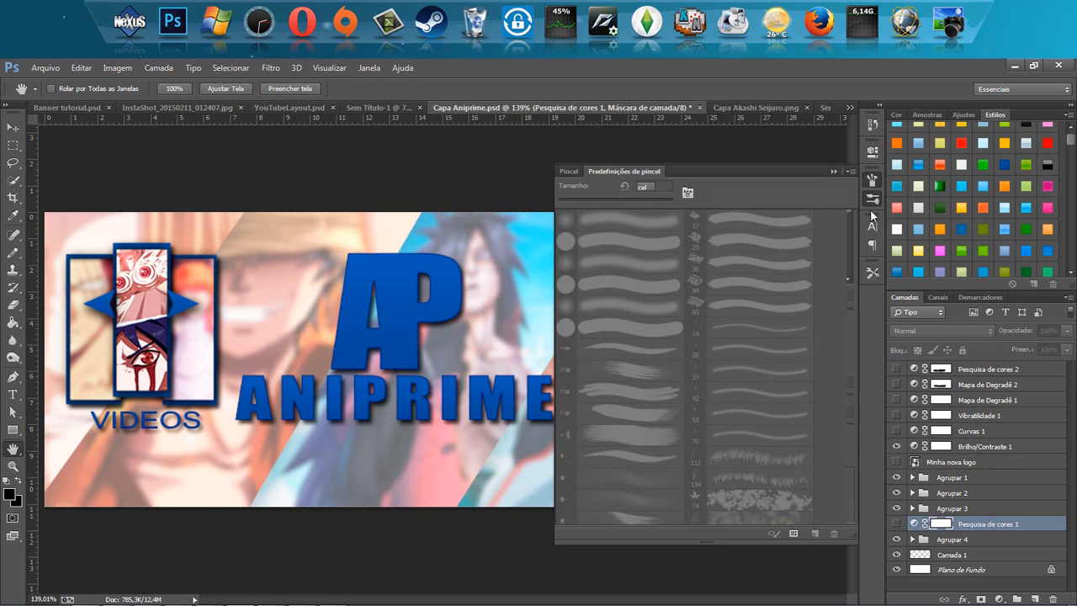
left_click(873, 123)
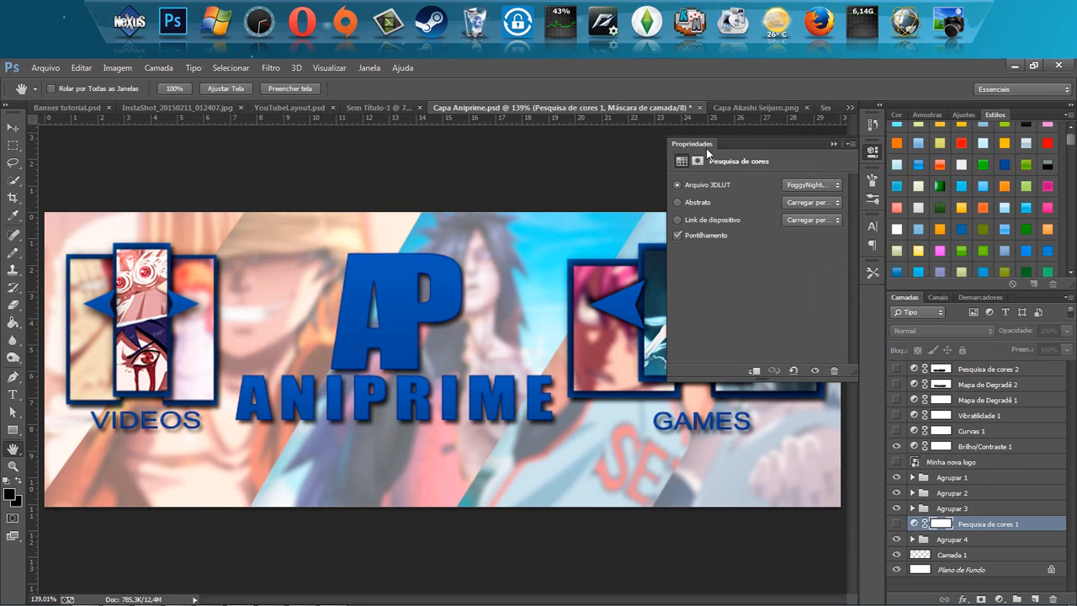
left_click(872, 124)
left_click(872, 153)
left_click(870, 224)
left_click(873, 272)
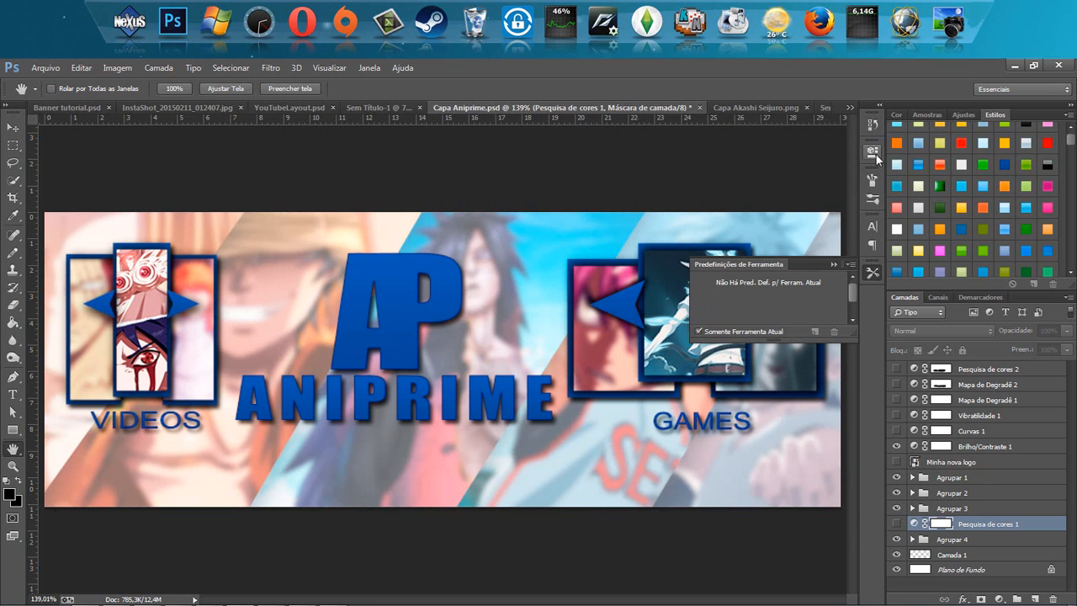
left_click(872, 180)
- Open the properties of the Brilho/Contraste 1 adjustment and display the list of adjustments that can be added
left_click(967, 446)
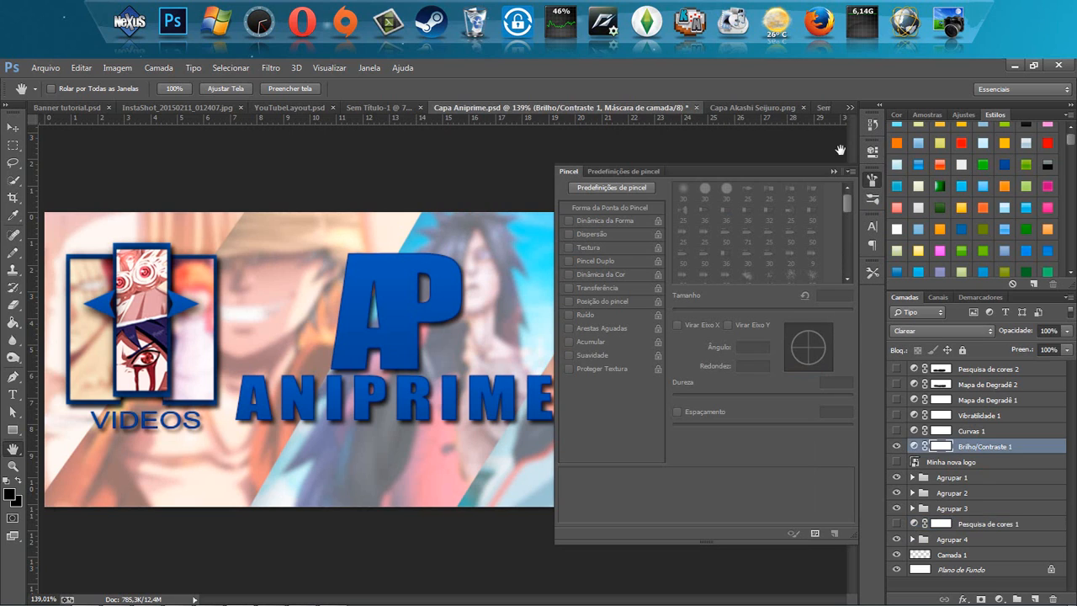
left_click(873, 153)
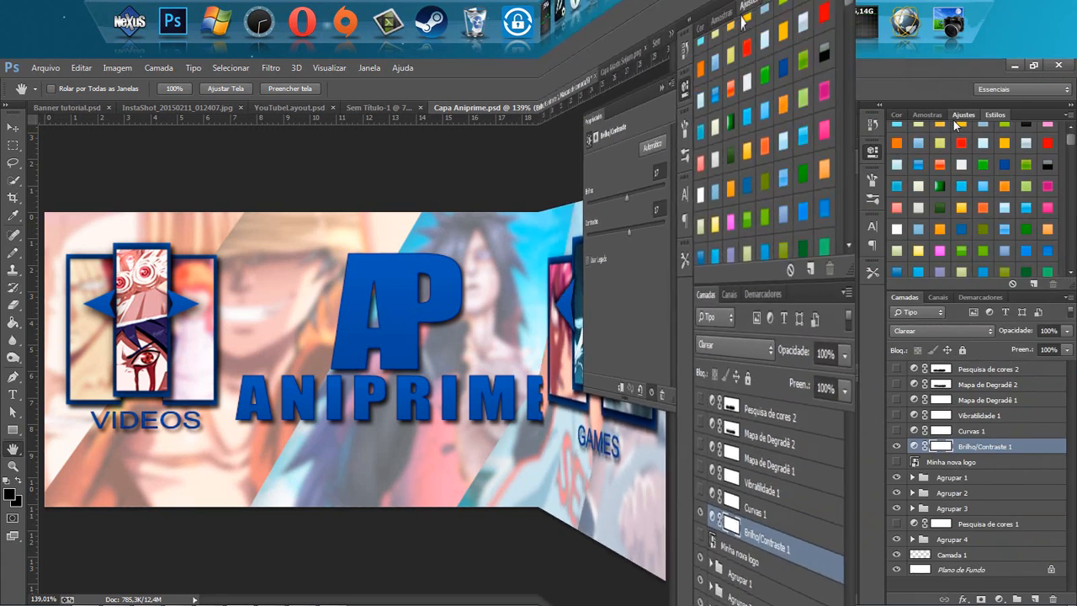
left_click(961, 114)
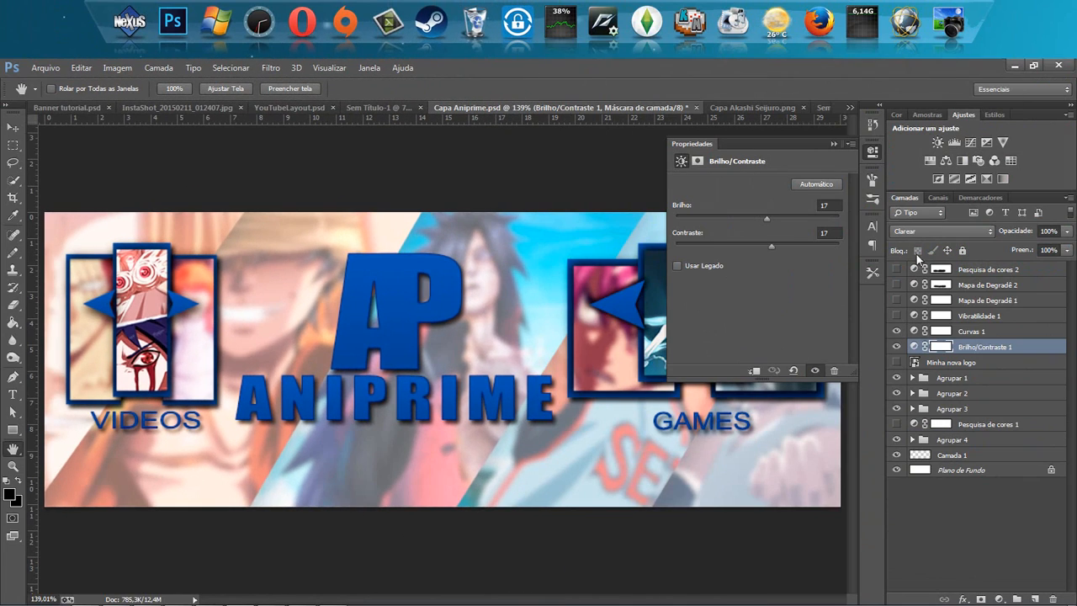
- Select the Curvas 1 adjustment and examine its RGB curve in the properties
left_click(974, 330)
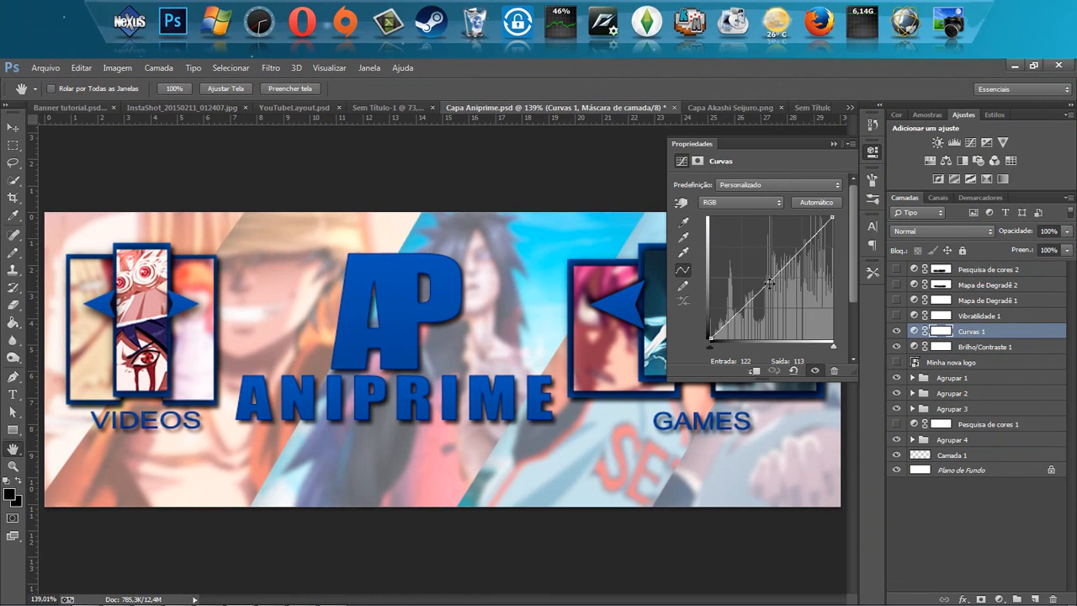
left_click(769, 281)
left_click(833, 145)
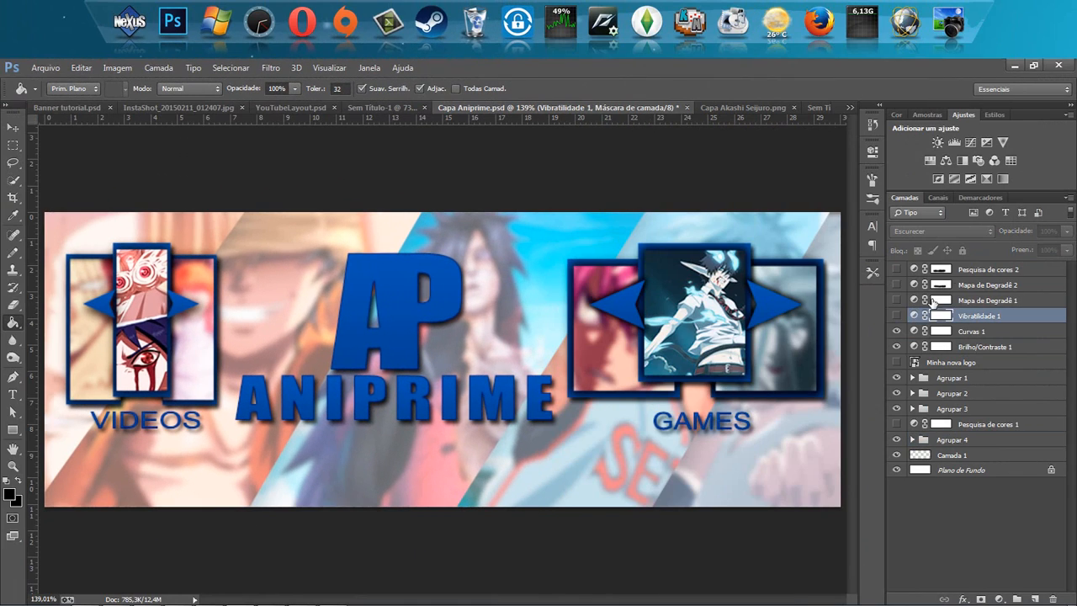
- Show the Vibratilidade 1 adjustment and examine its vibrance, saturation and blend mode settings
left_click(896, 315)
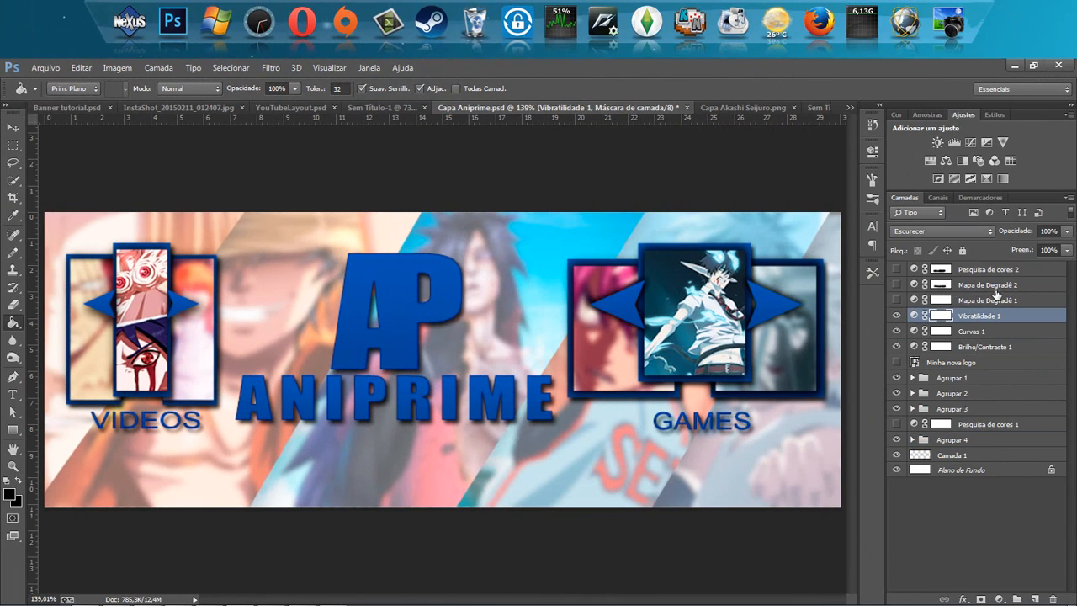
left_click(872, 152)
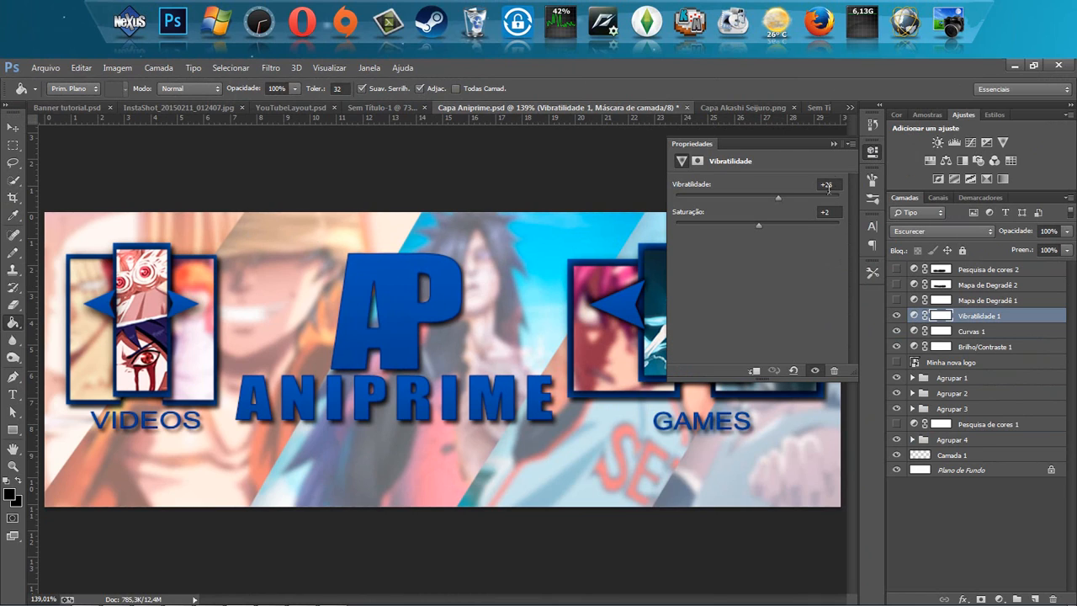
left_click(839, 212)
left_click(943, 227)
left_click(943, 228)
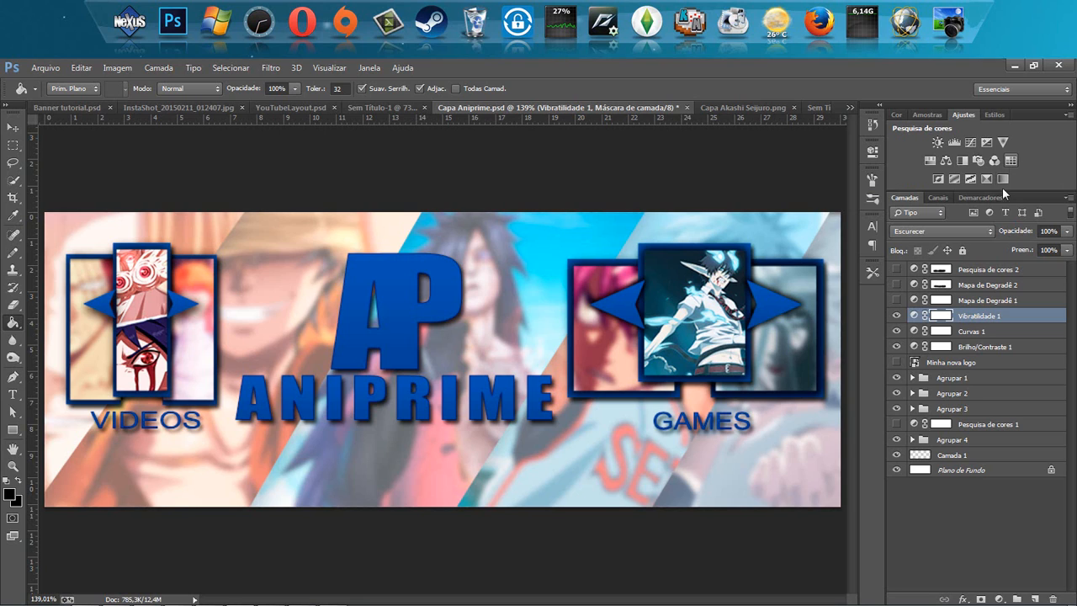
- Show the Mapa de Degradê 1 adjustment and open its gradient properties
left_click(940, 300)
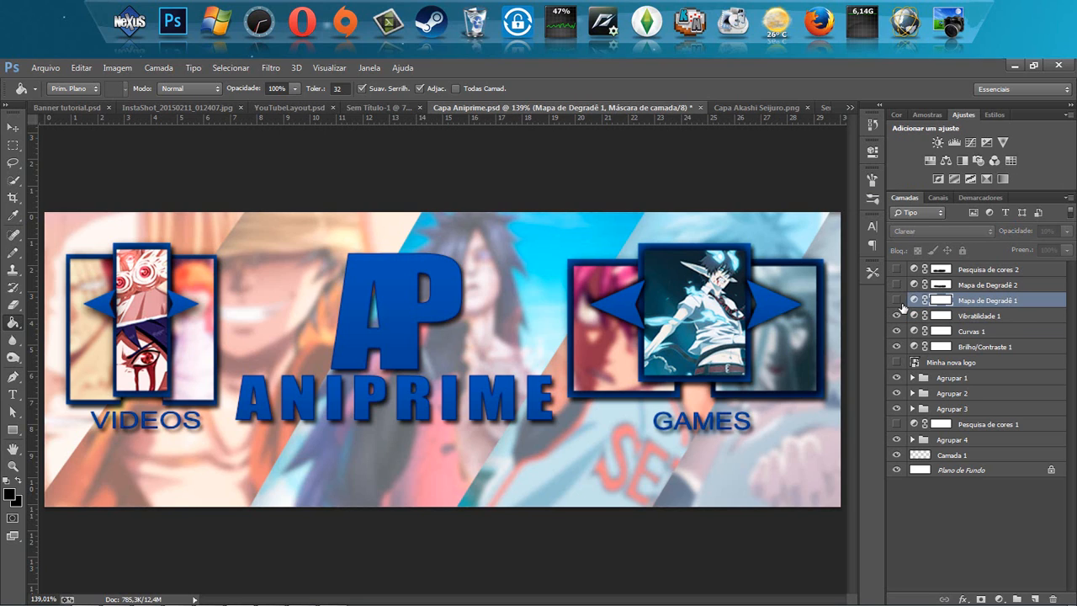
left_click(898, 302)
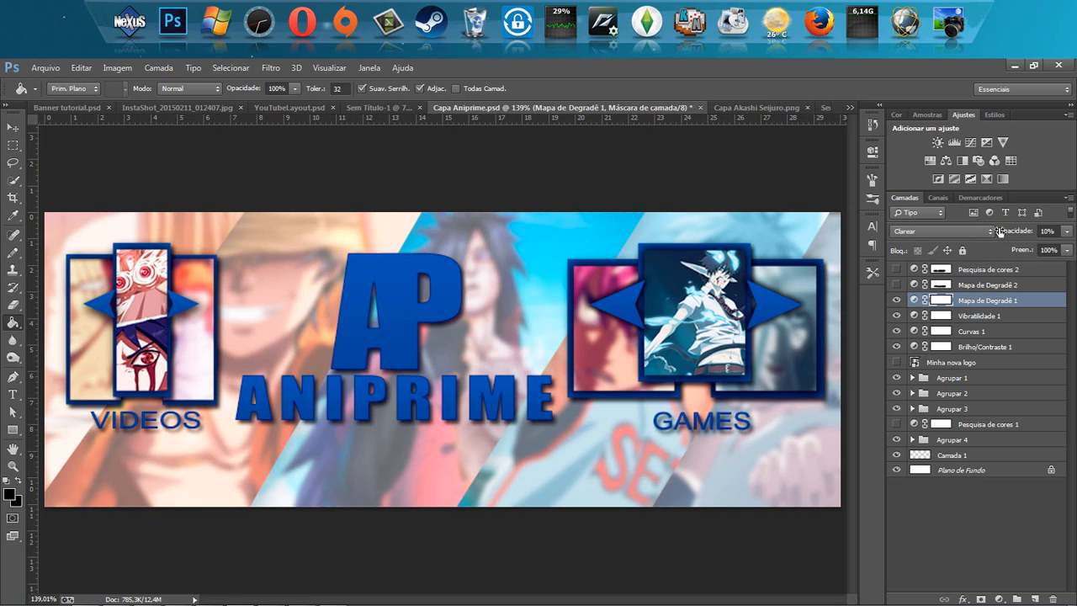
left_click(872, 153)
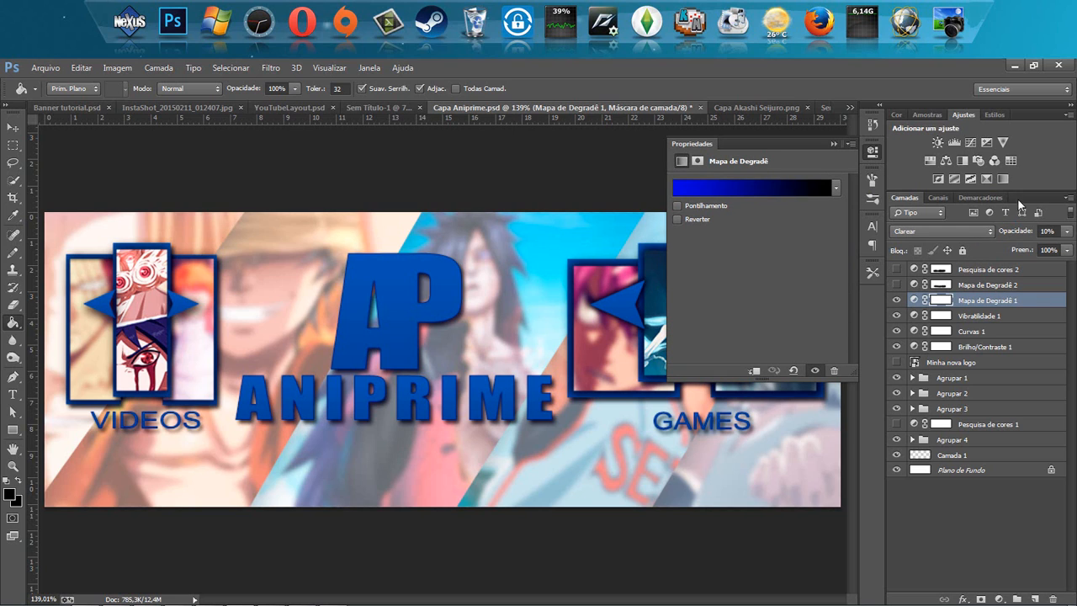
- Preview the Mapa de Degradê 1 adjustment at 100% opacity with the Normal blend mode
left_click_drag(1014, 232, 1072, 242)
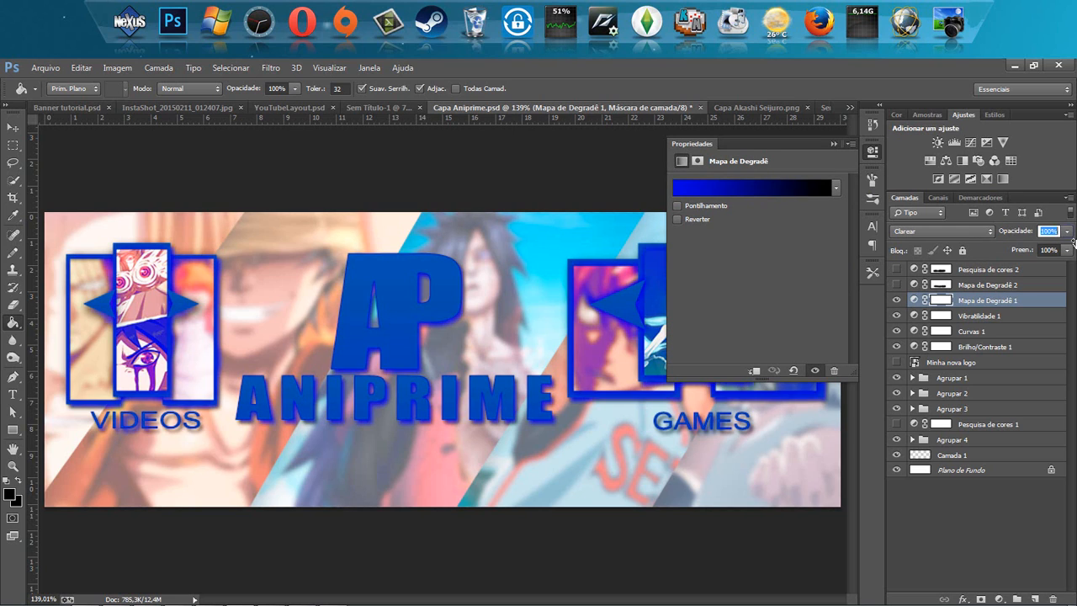
left_click(947, 232)
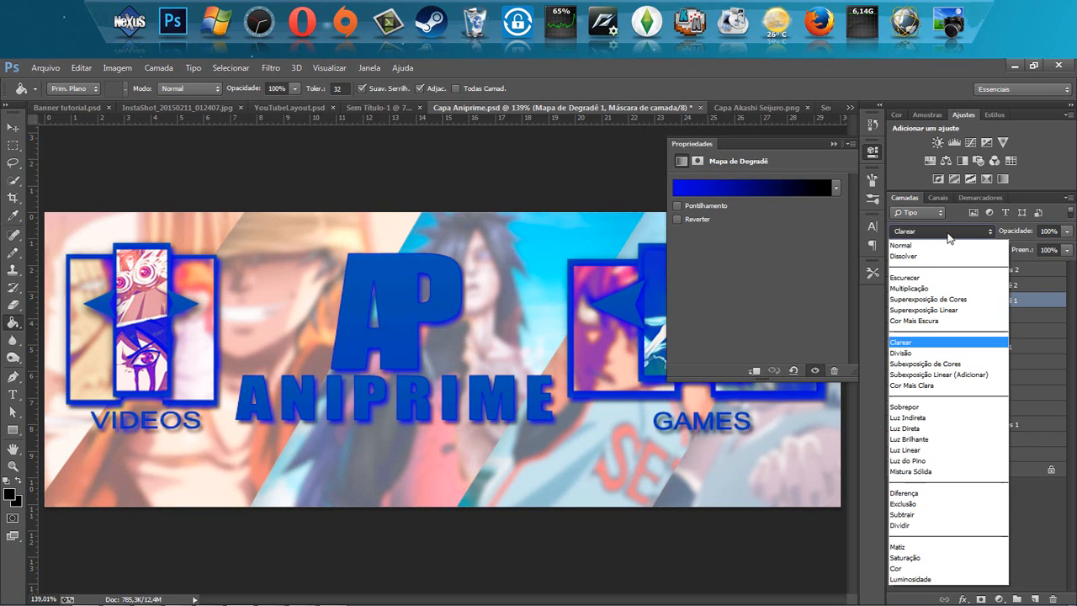
left_click(919, 246)
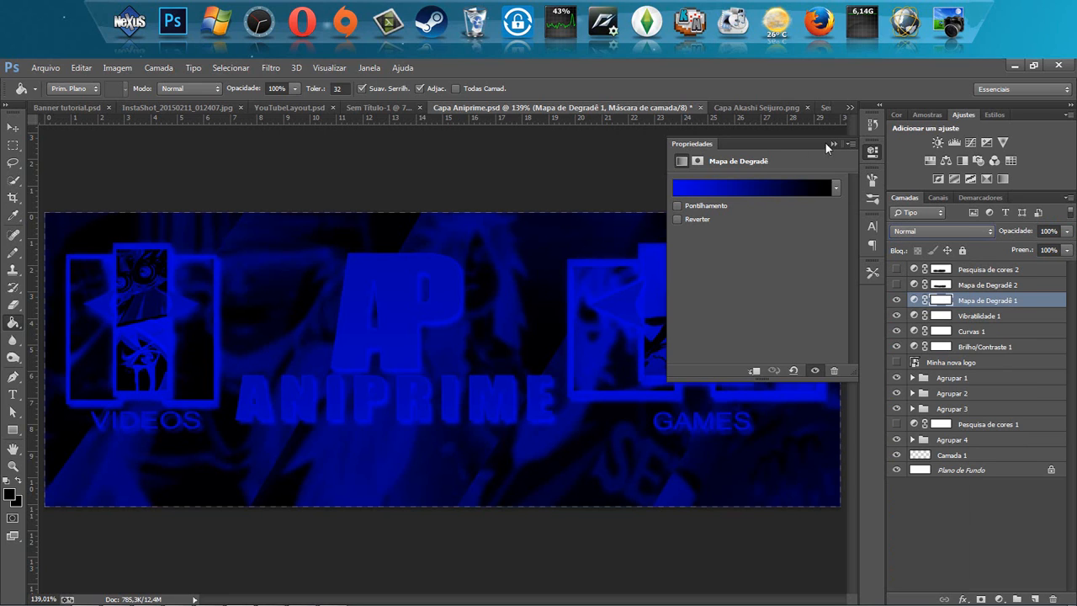
left_click(834, 143)
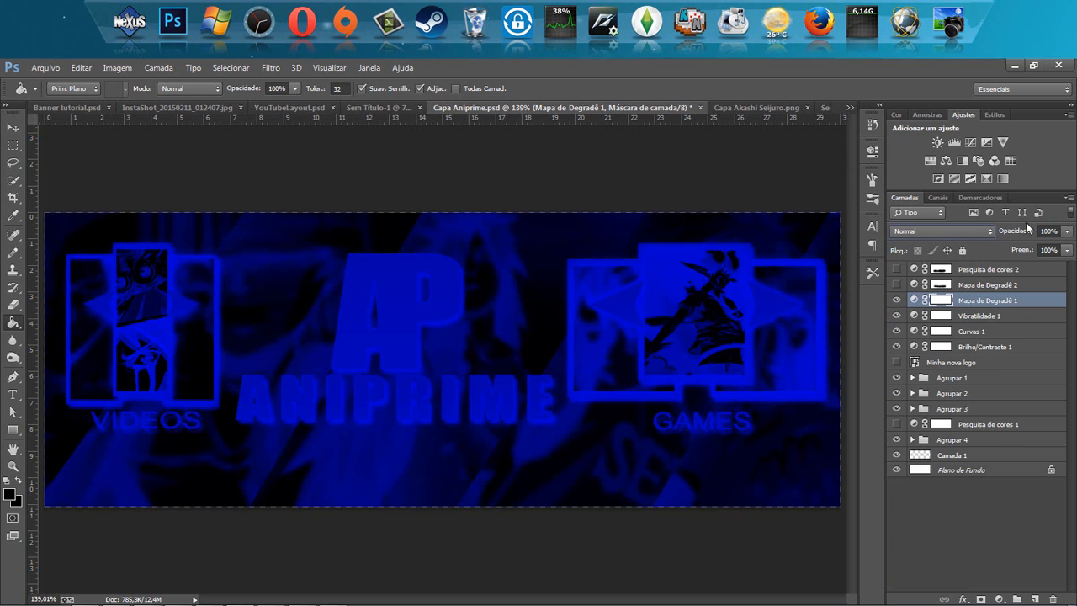
- Set the Mapa de Degradê 1 adjustment to 10% opacity with the Clarear blend mode
left_click_drag(1026, 232, 964, 237)
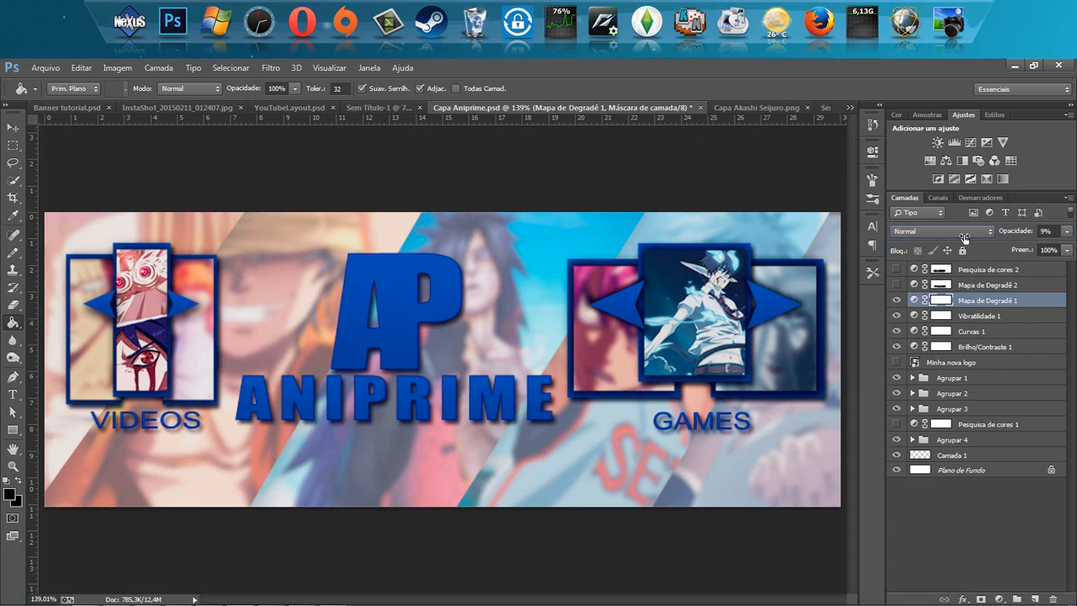
left_click(1054, 231)
type("810")
key("Return")
left_click(913, 232)
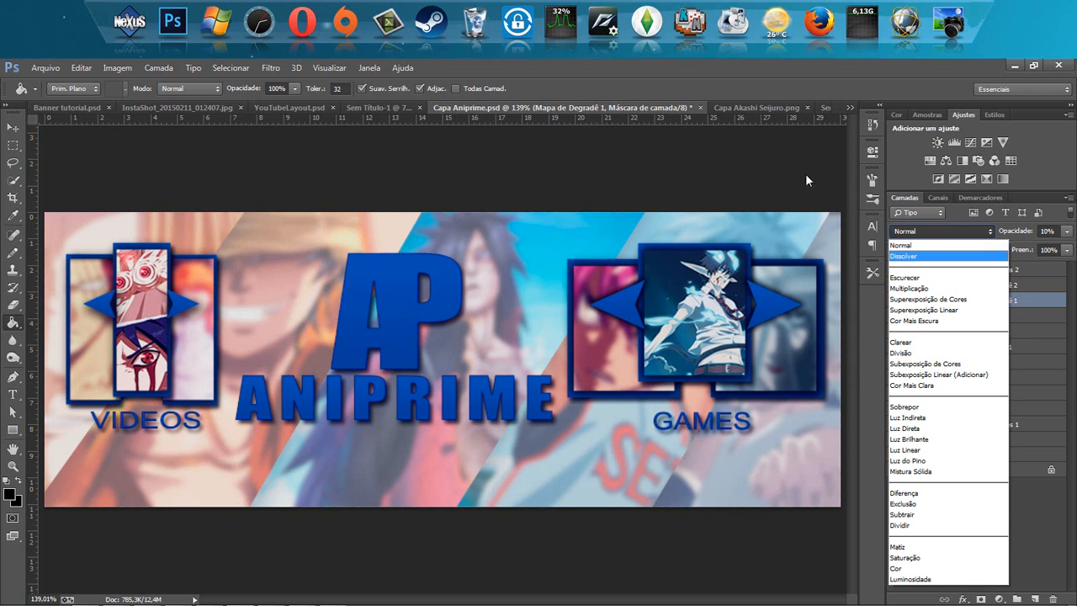
left_click(913, 342)
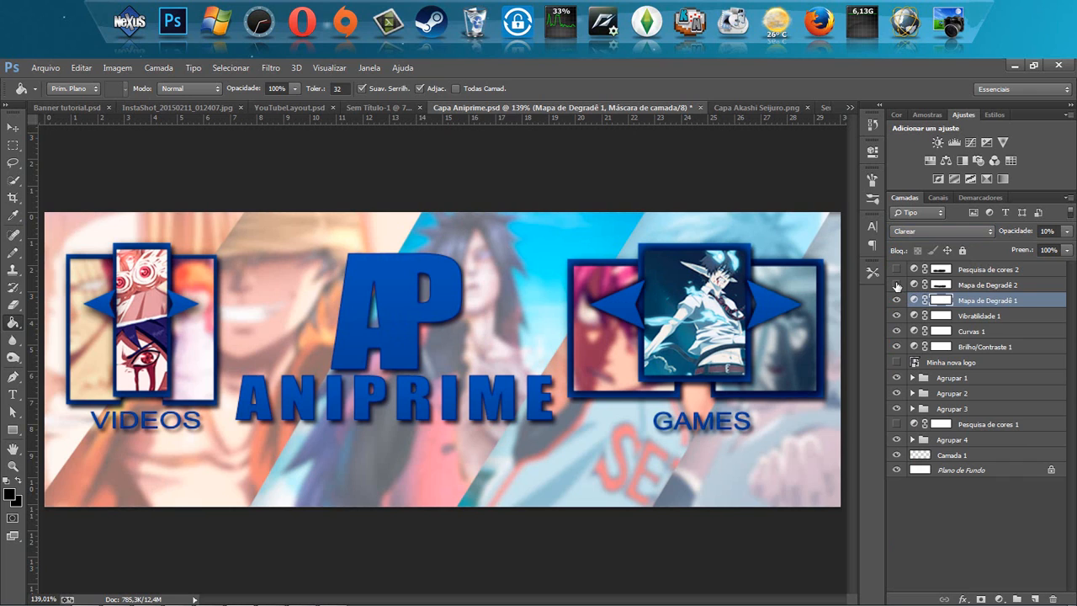
- Show the Mapa de Degradê 2 adjustment and set it to 100% opacity with the Normal blend mode
left_click(897, 285)
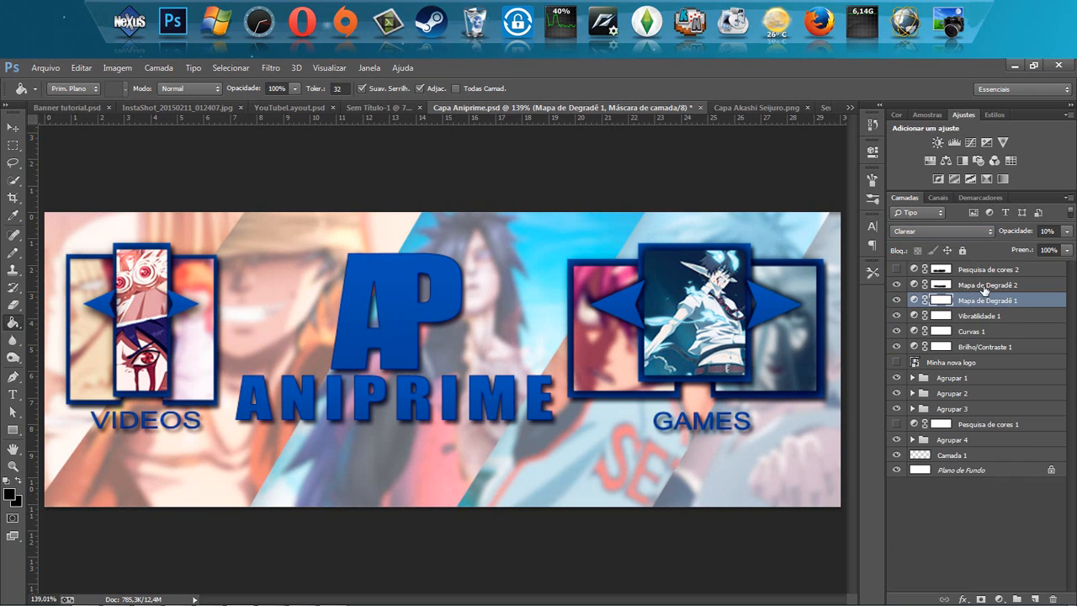
left_click(983, 285)
left_click_drag(1017, 236, 1064, 236)
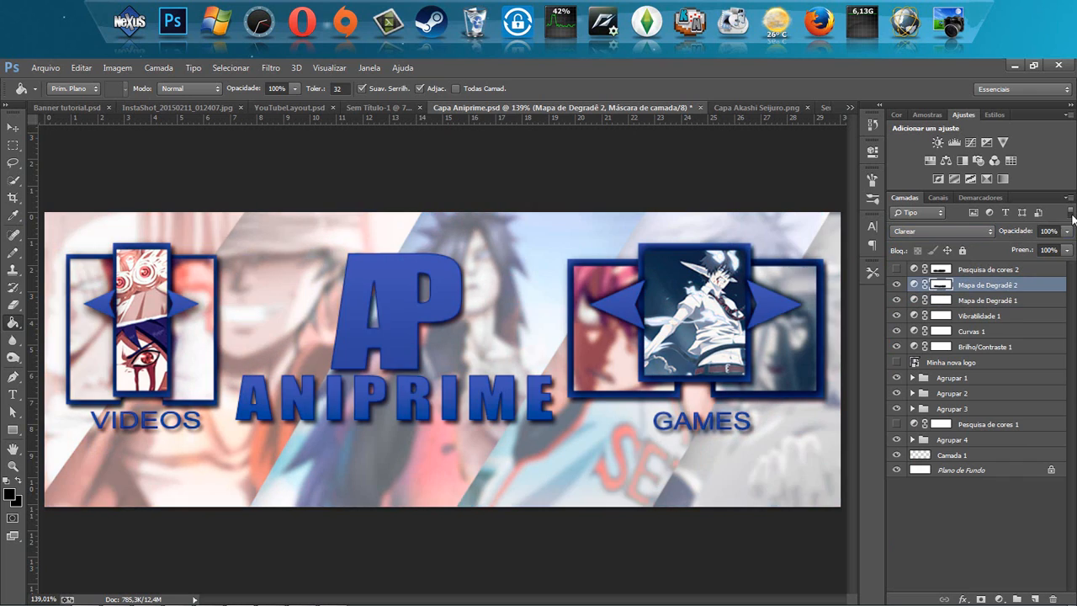
left_click(923, 231)
left_click(902, 245)
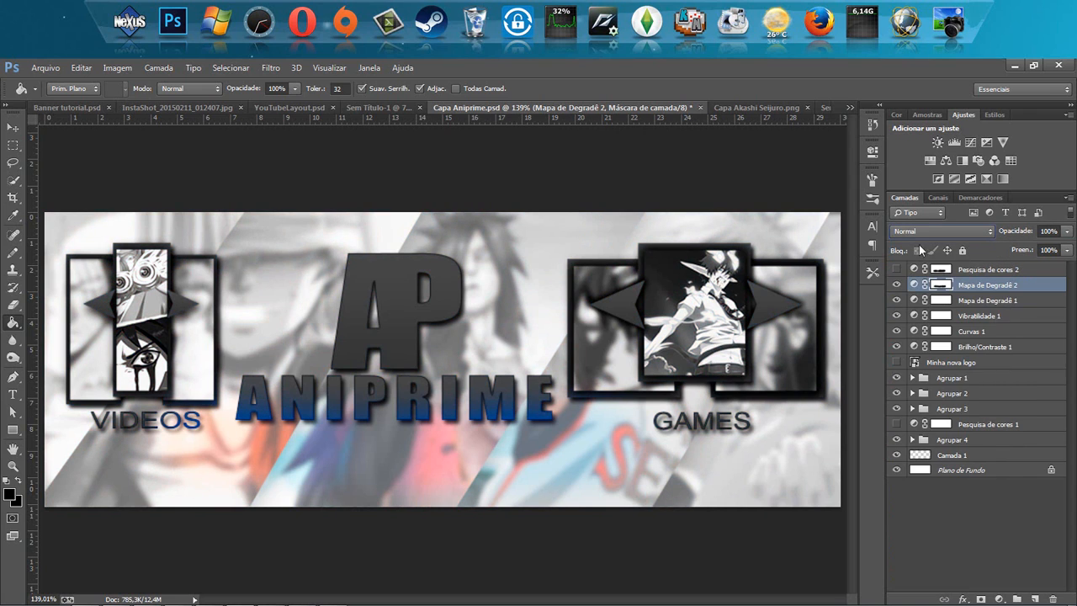
left_click(925, 229)
left_click(917, 245)
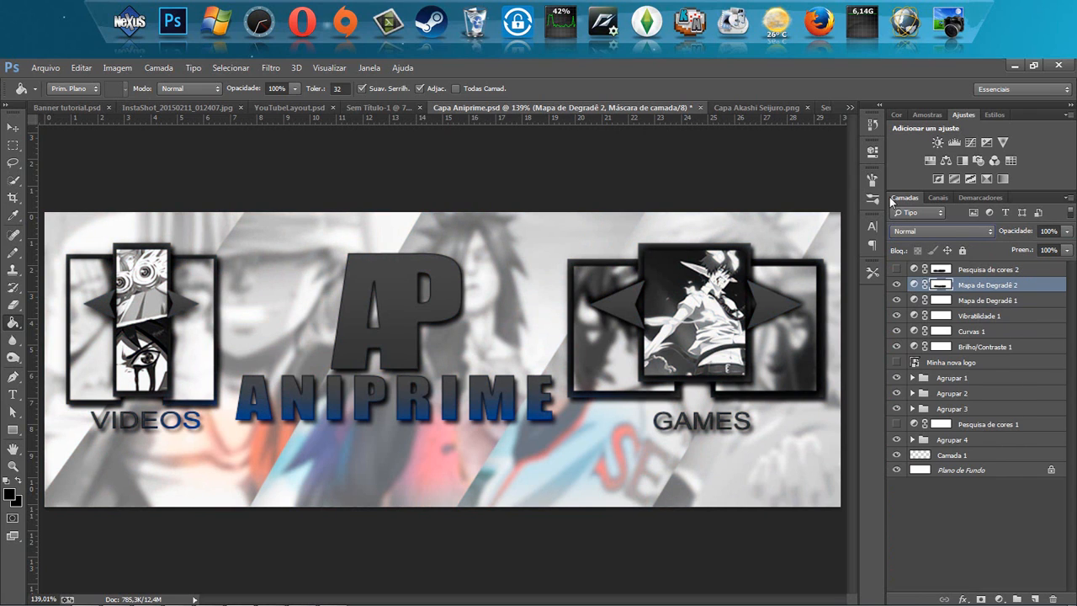
- Examine the gradient properties and available blend modes of the Mapa de Degradê 2 adjustment
left_click(872, 151)
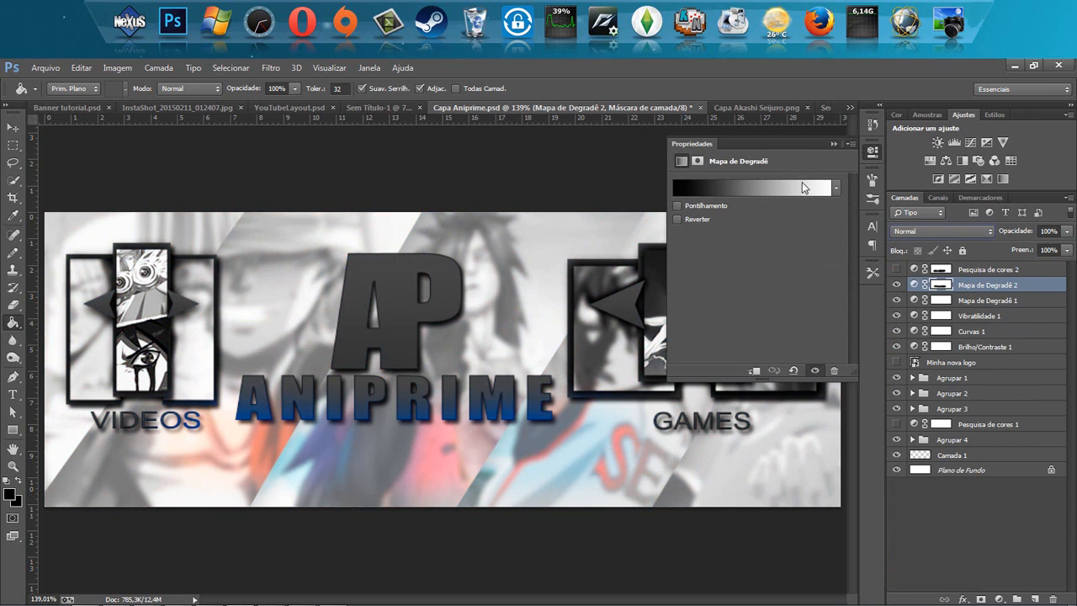
left_click(978, 231)
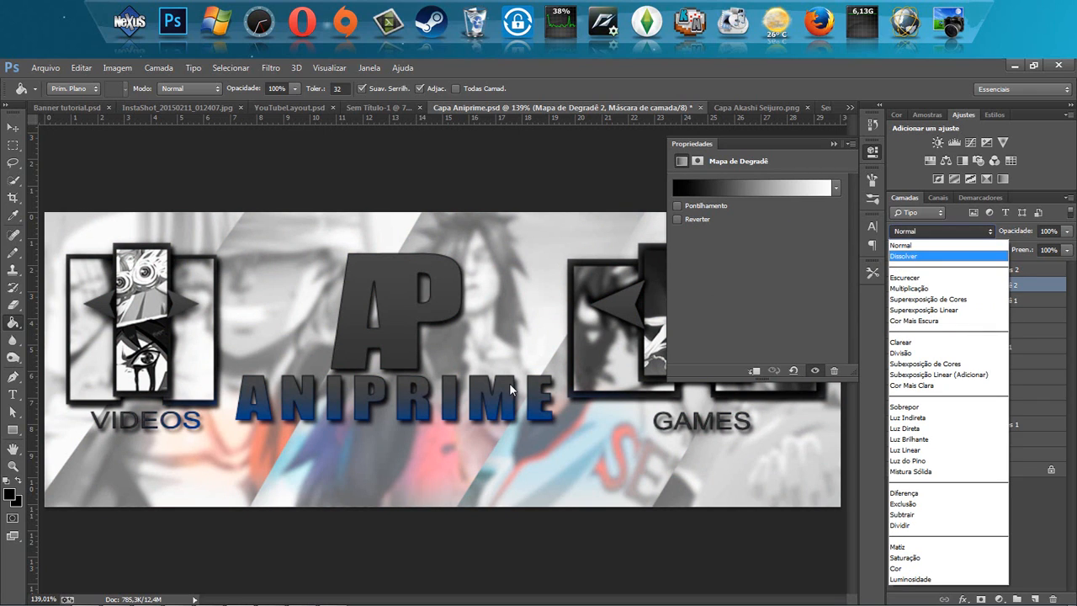
left_click(982, 235)
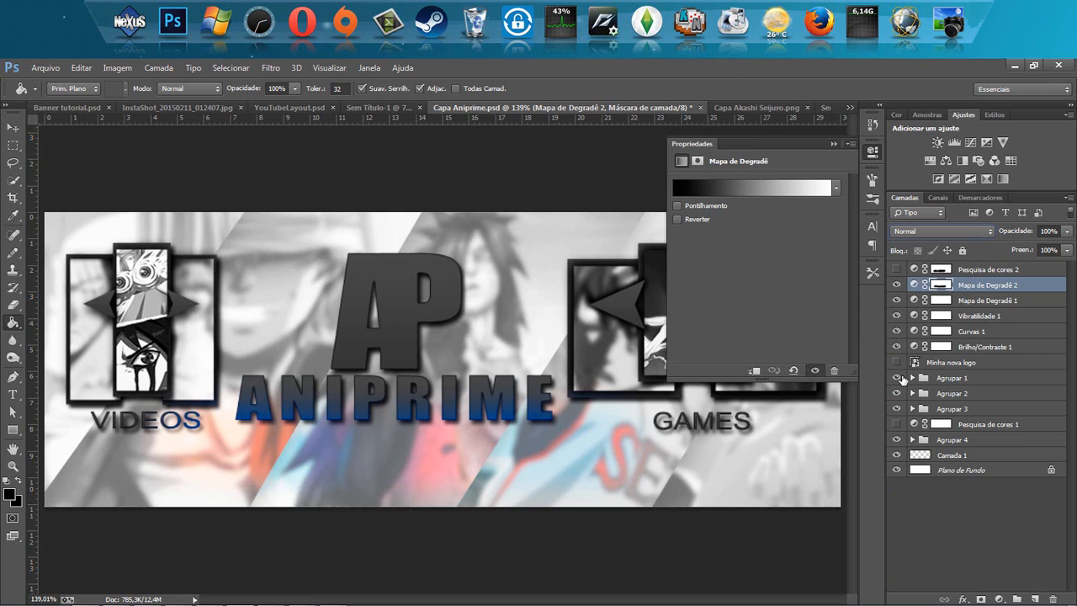
- Show the Forma 8, Forma 7, tagline text and Retângulo 6 layers inside the group Agrupar 1, and collapse the group
left_click(912, 377)
scroll(963, 420, "down", 2)
left_click(896, 434)
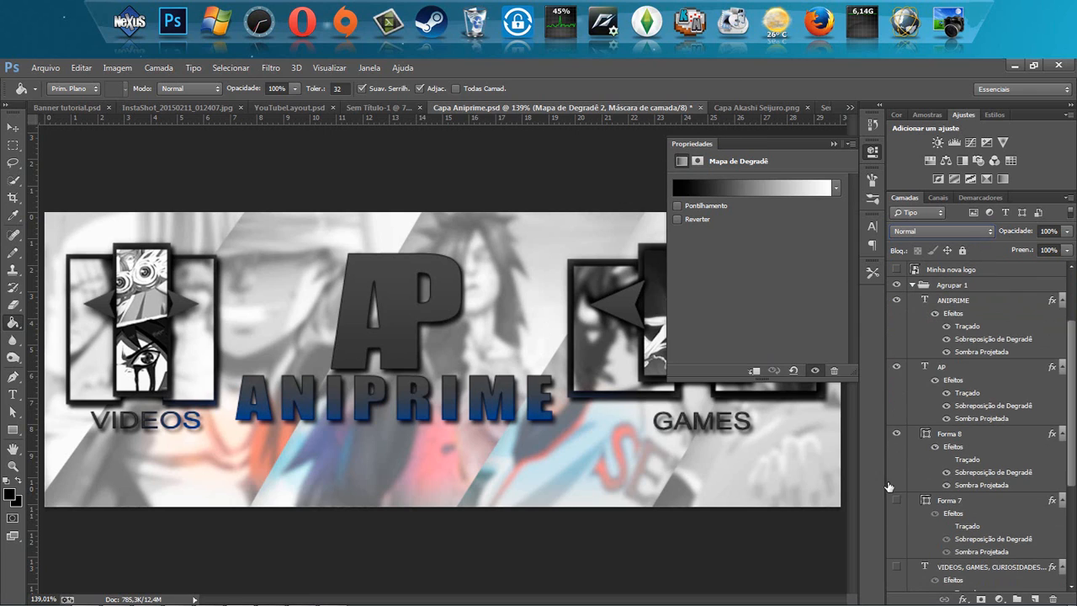
left_click(896, 500)
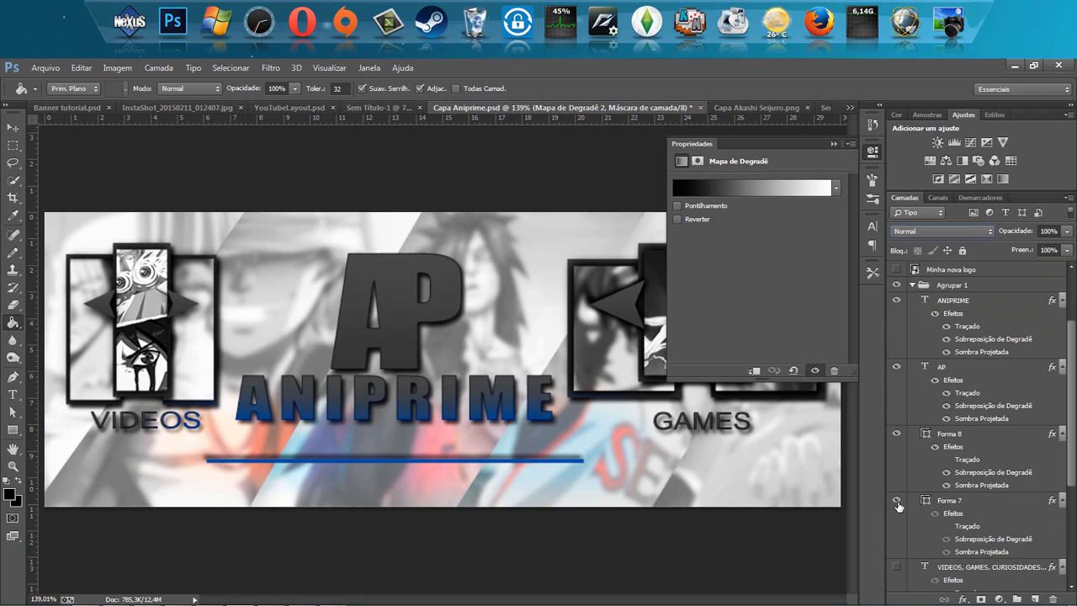
left_click(896, 567)
scroll(896, 566, "down", 3)
left_click(896, 539)
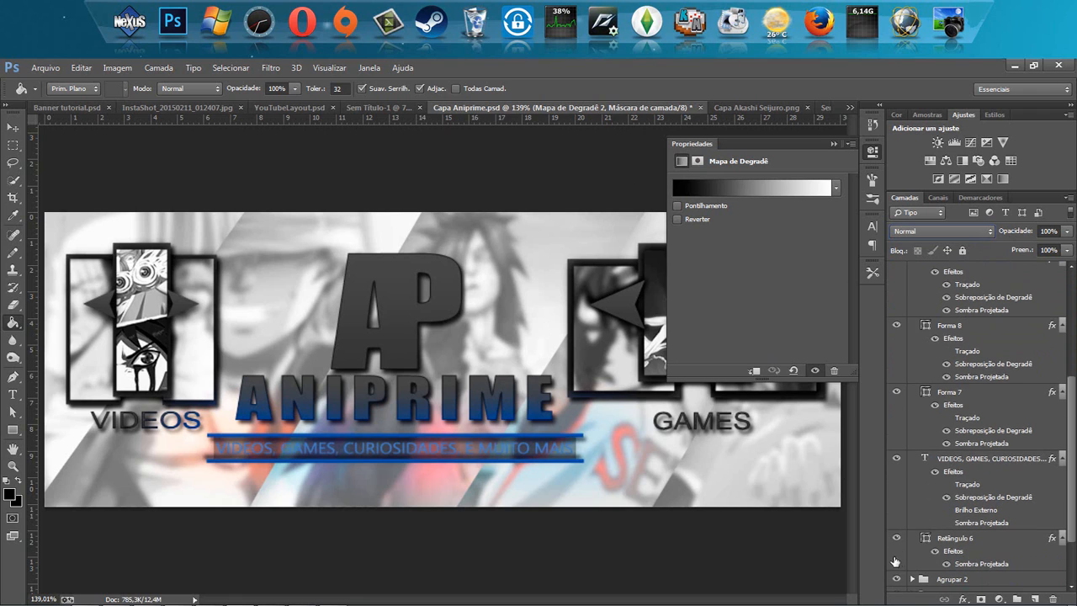
scroll(891, 505, "down", 3)
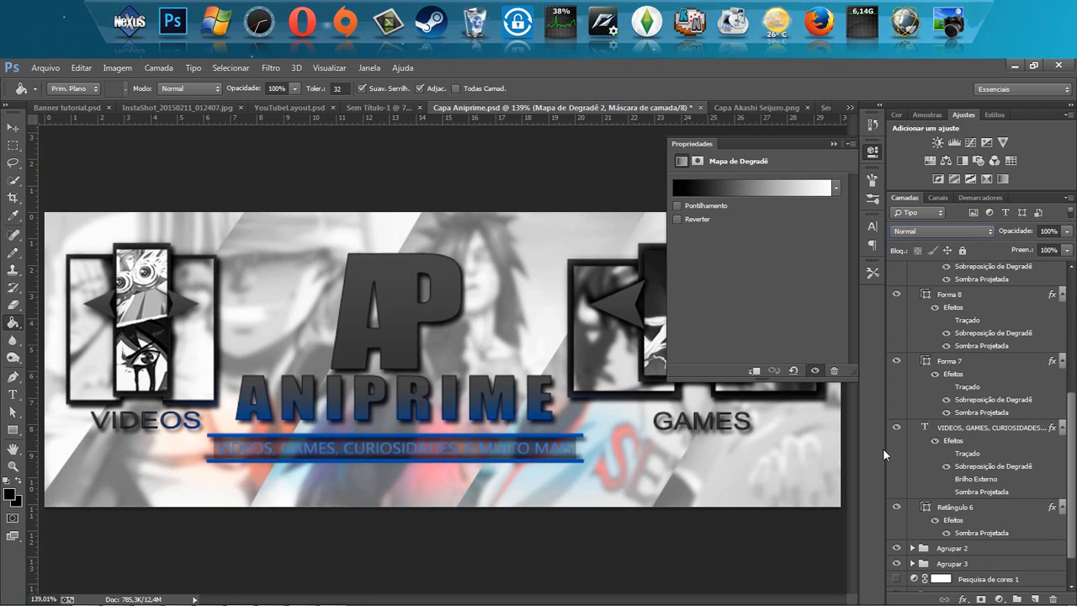
left_click(832, 144)
scroll(925, 300, "up", 10)
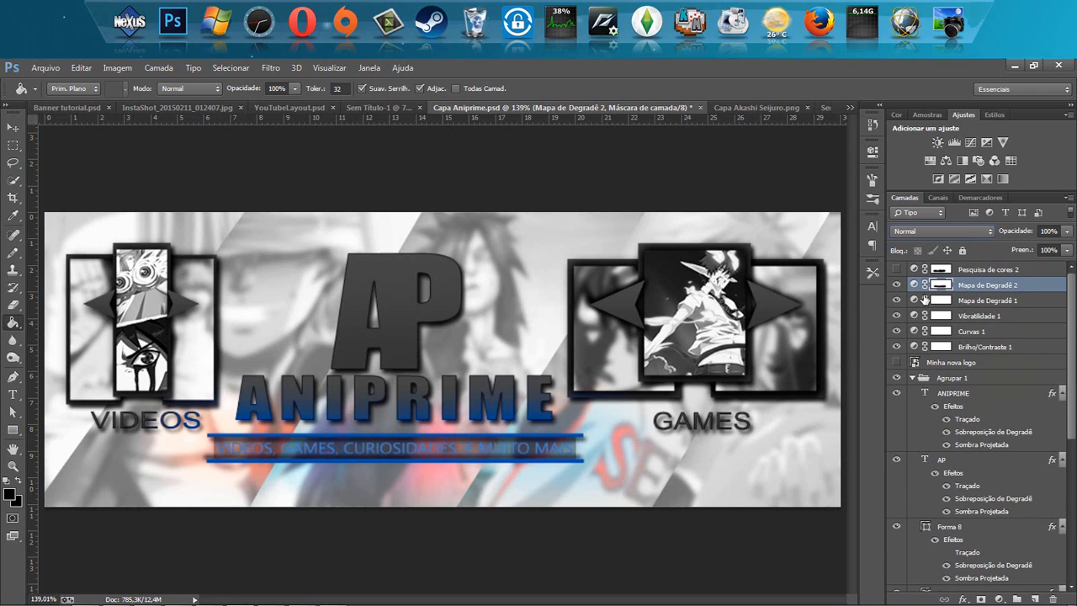
left_click(915, 378)
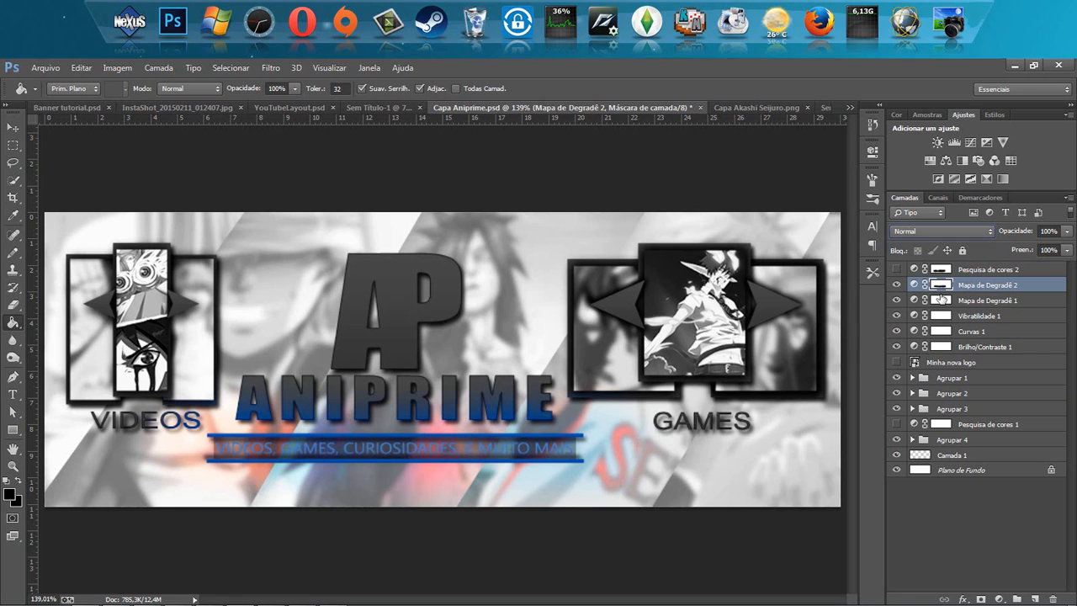
- Set the Mapa de Degradê 2 adjustment to 29% opacity with the Clarear blend mode
left_click(897, 268)
left_click_drag(1016, 233, 974, 232)
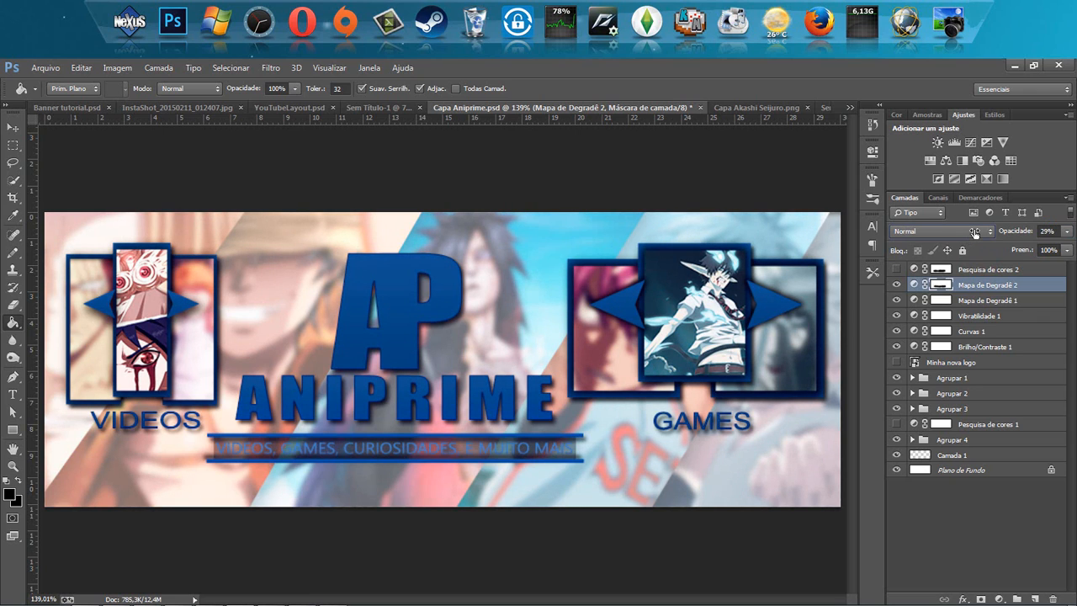
left_click(961, 229)
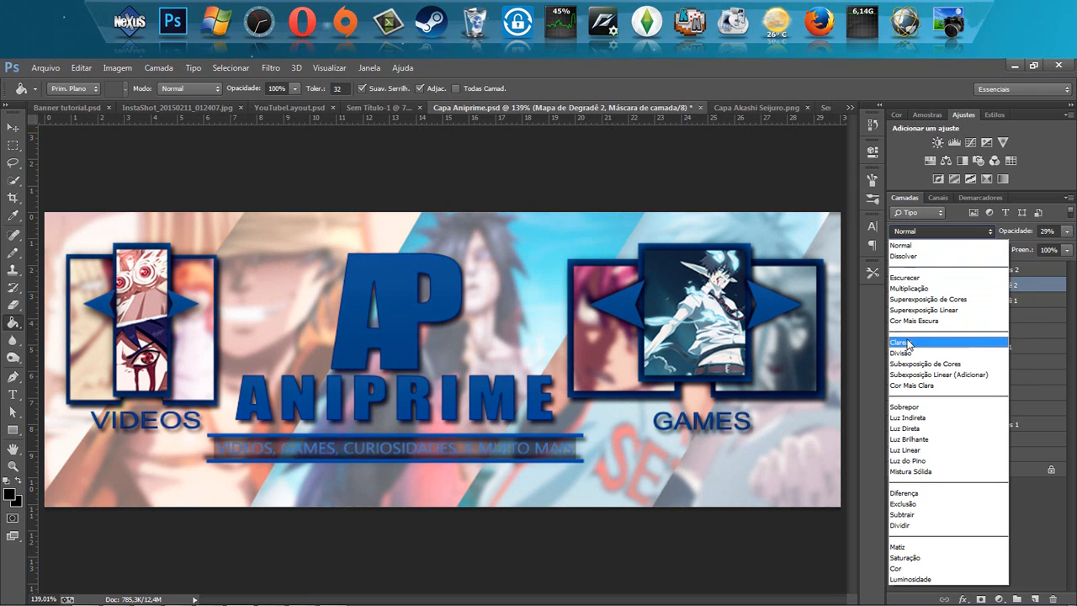
left_click(901, 344)
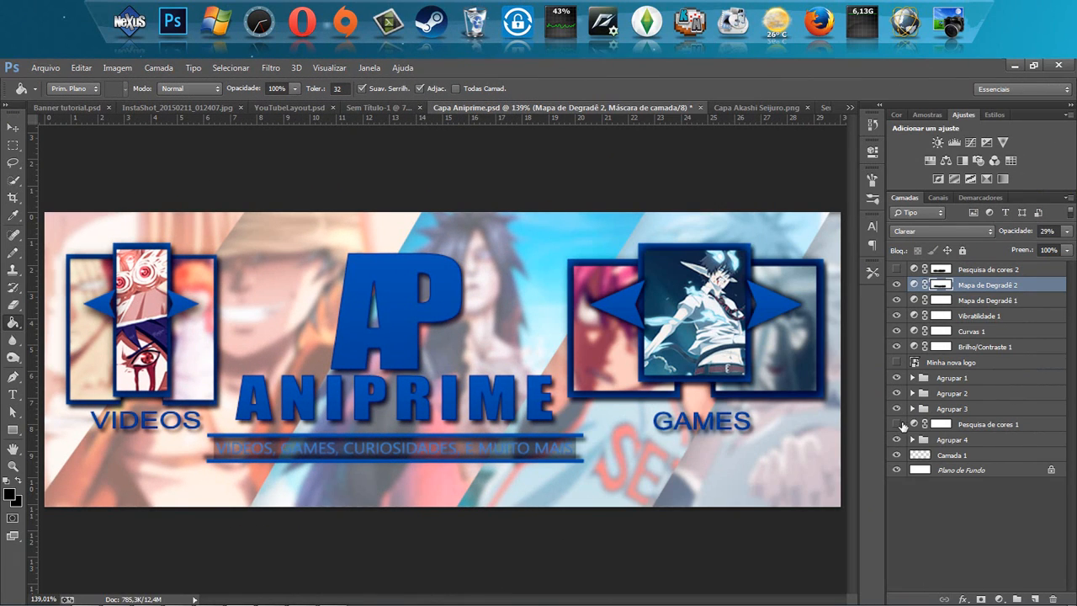
- Show the Pesquisa de cores 1 adjustment layer and examine its 3DLUT file options, keeping FoggyNight
left_click(964, 429)
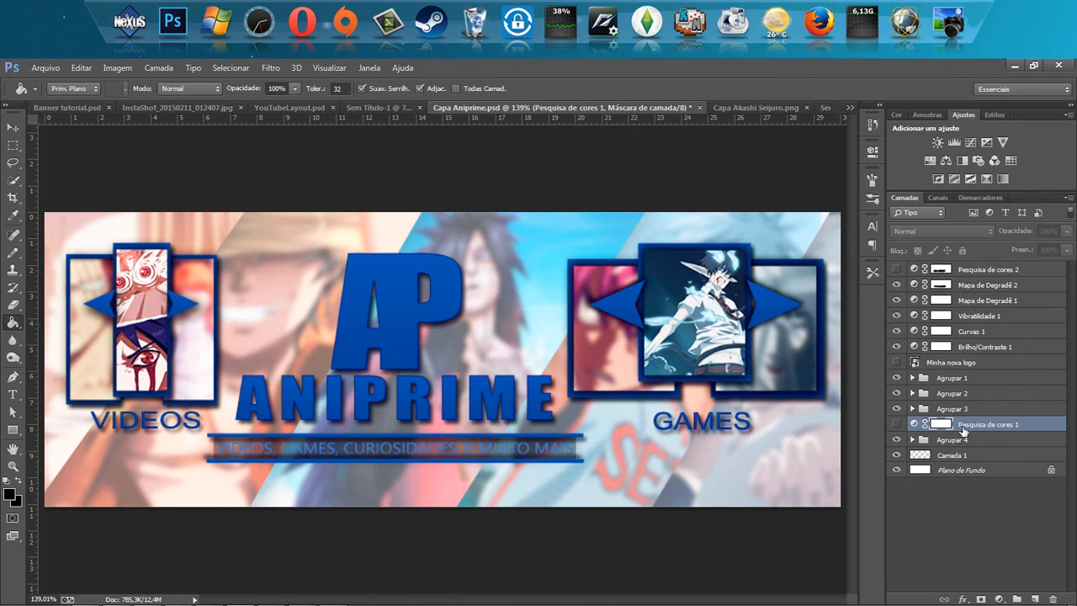
left_click(897, 424)
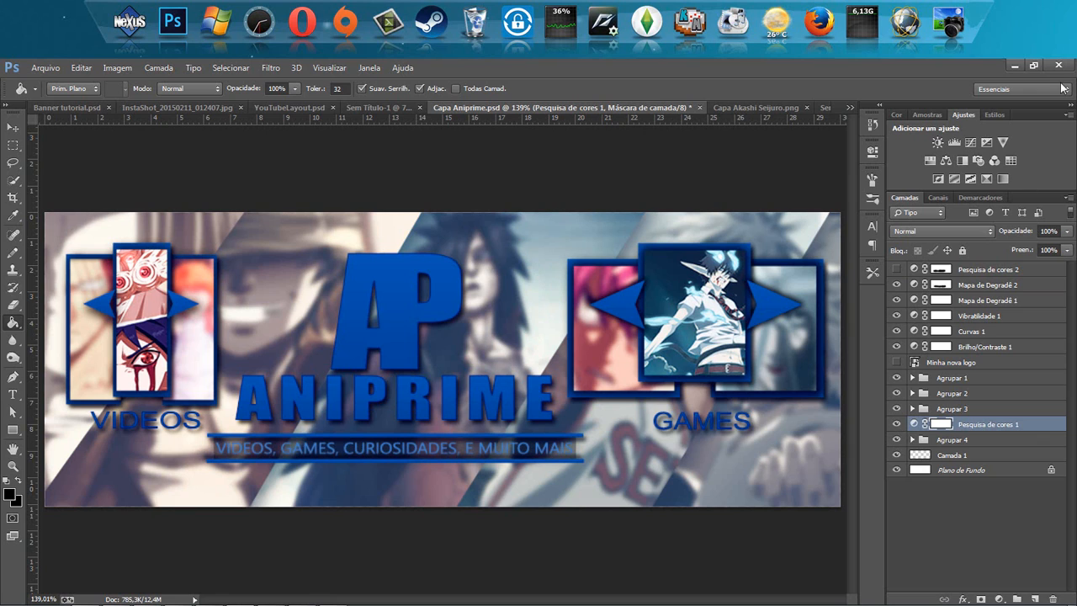
left_click(872, 151)
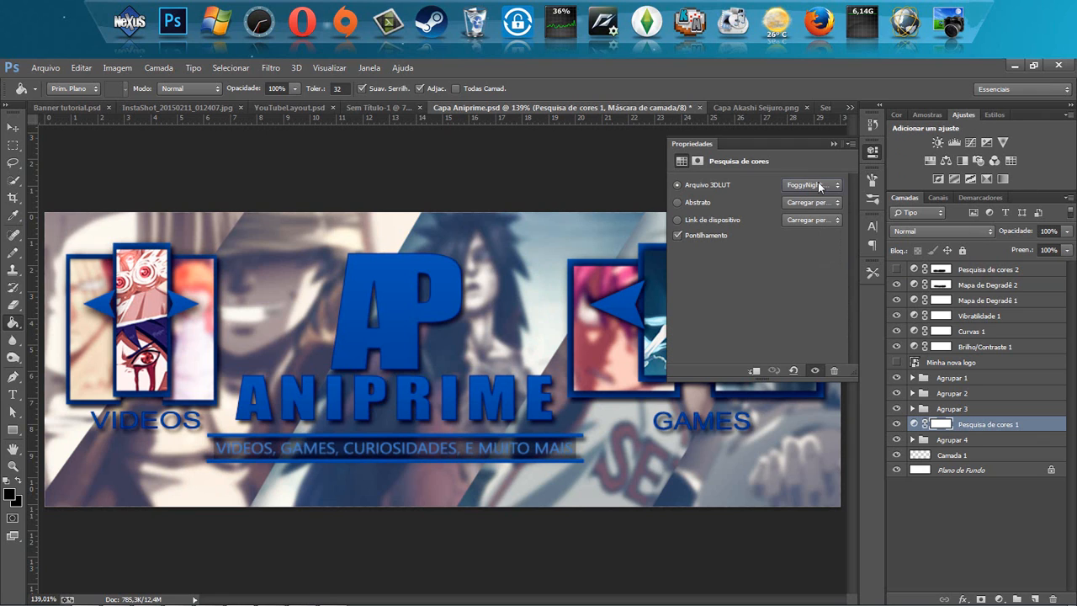
left_click(812, 185)
left_click(807, 293)
left_click(831, 145)
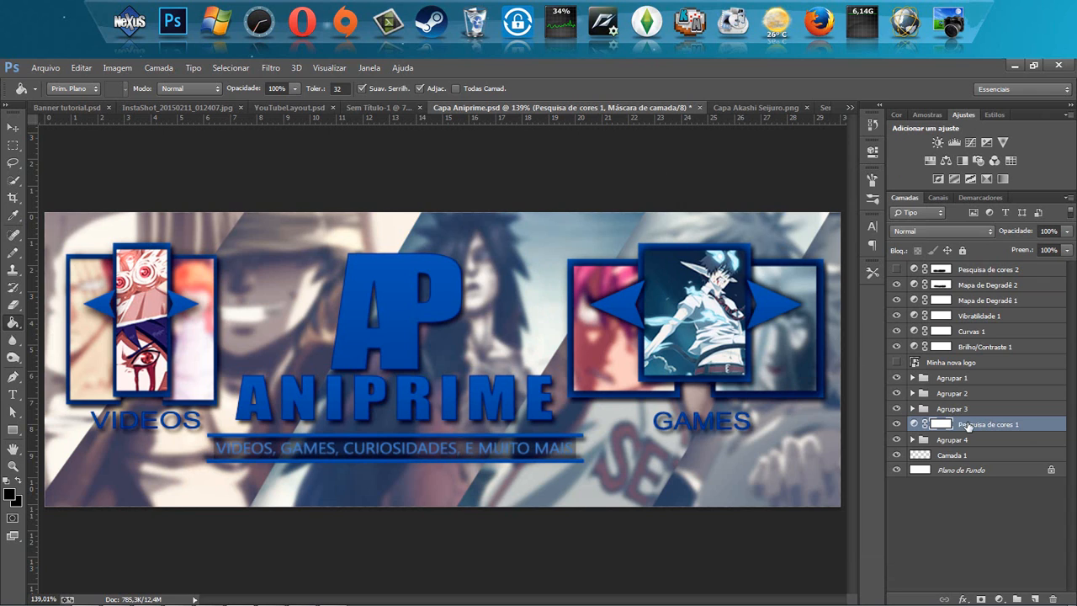
- Try moving the Pesquisa de cores 1 adjustment above the group Agrupar 1, and undo the move
left_click_drag(967, 426, 974, 367)
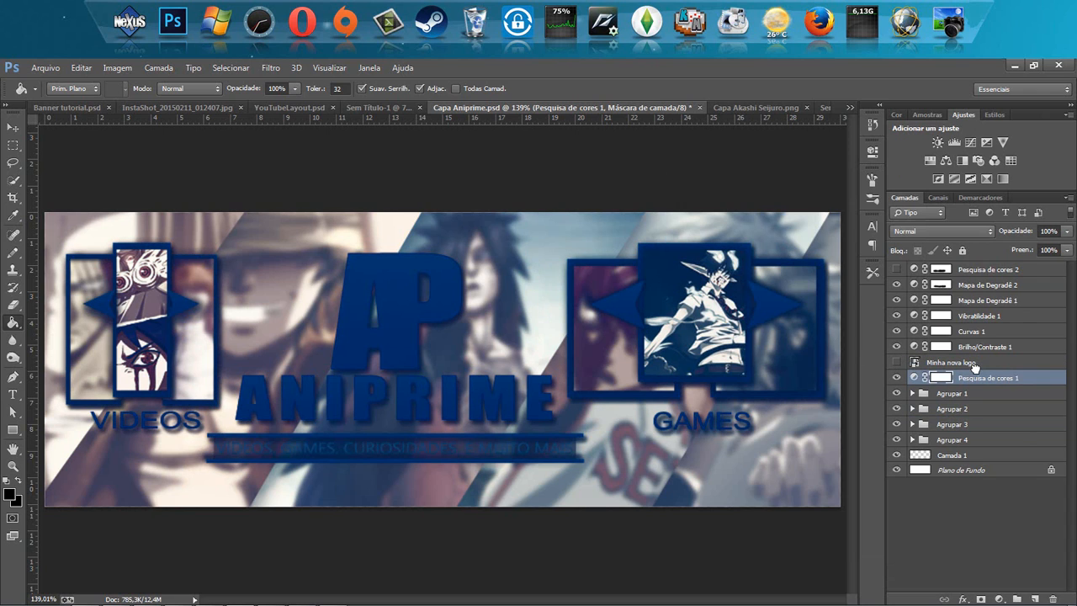
key("ctrl+z")
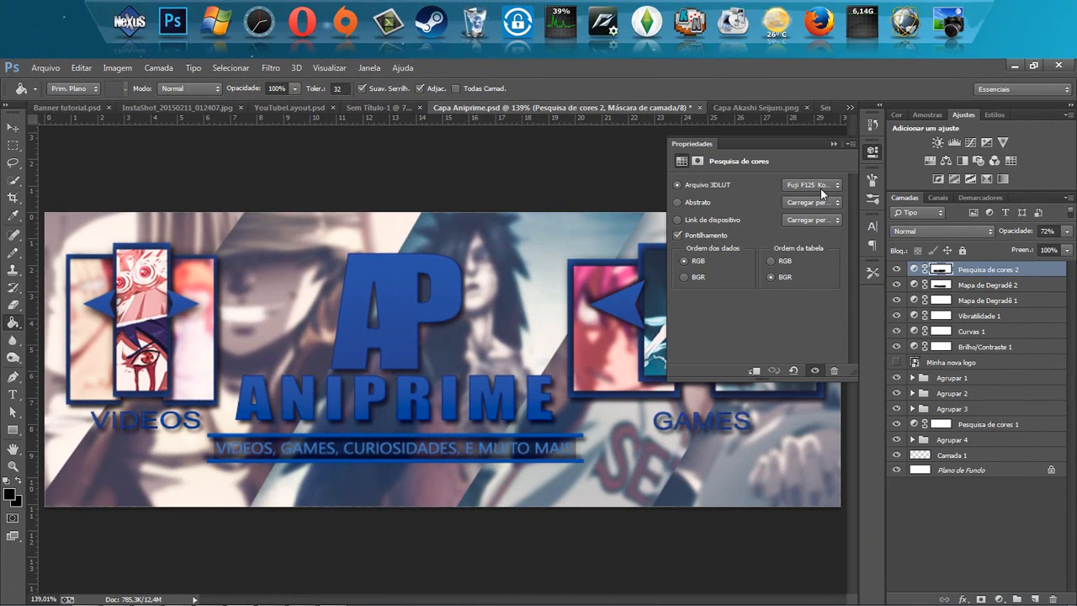
- Examine the 3DLUT file and blend mode options of the Pesquisa de cores 2 adjustment, and show the Minha nova logo layer
left_click(821, 187)
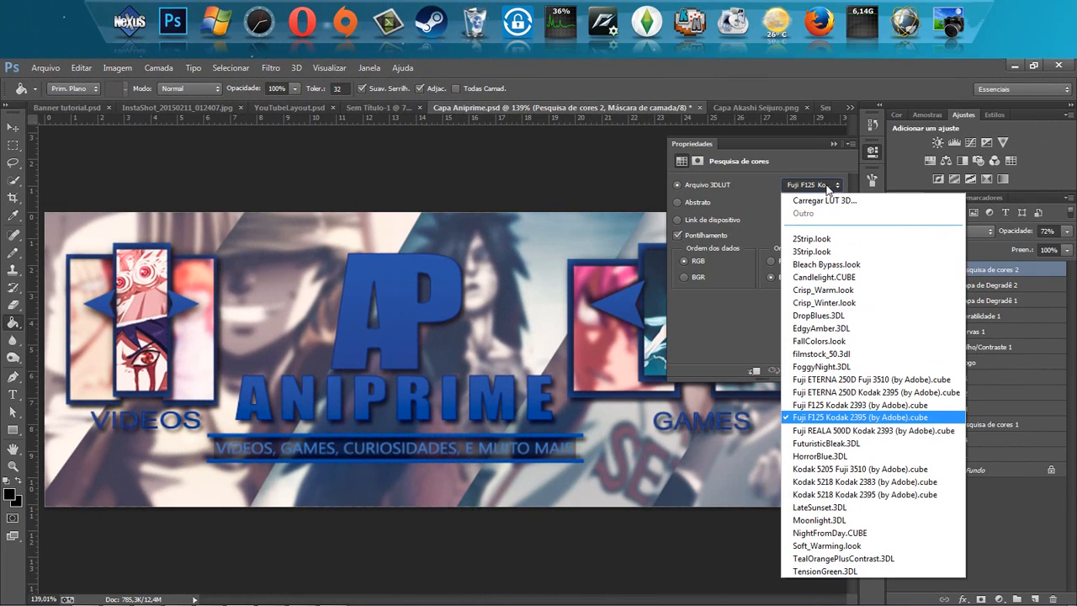
left_click(820, 185)
left_click(833, 142)
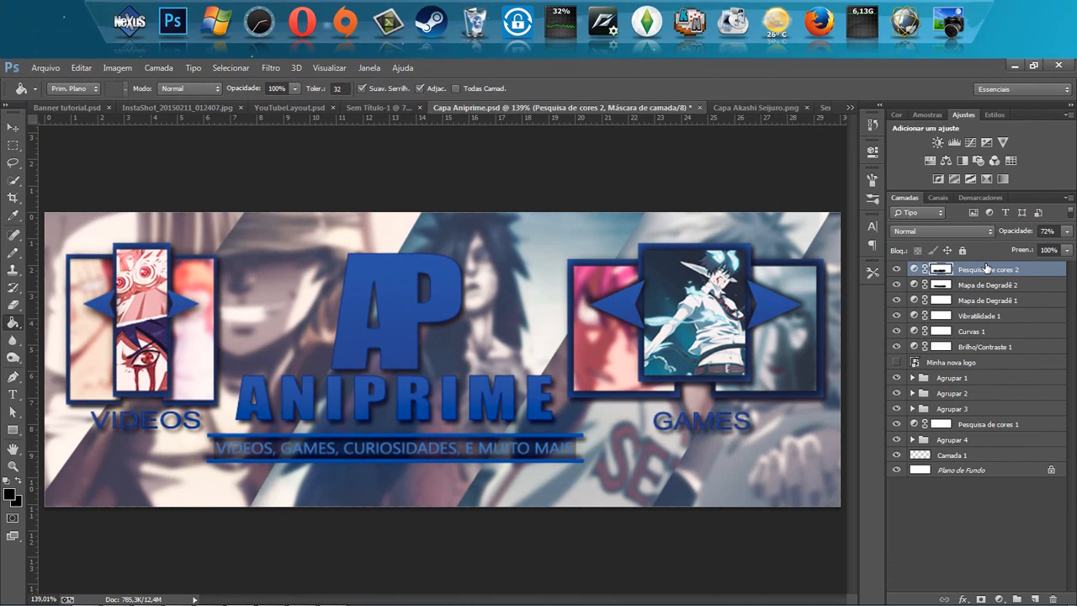
left_click(1043, 230)
left_click(972, 228)
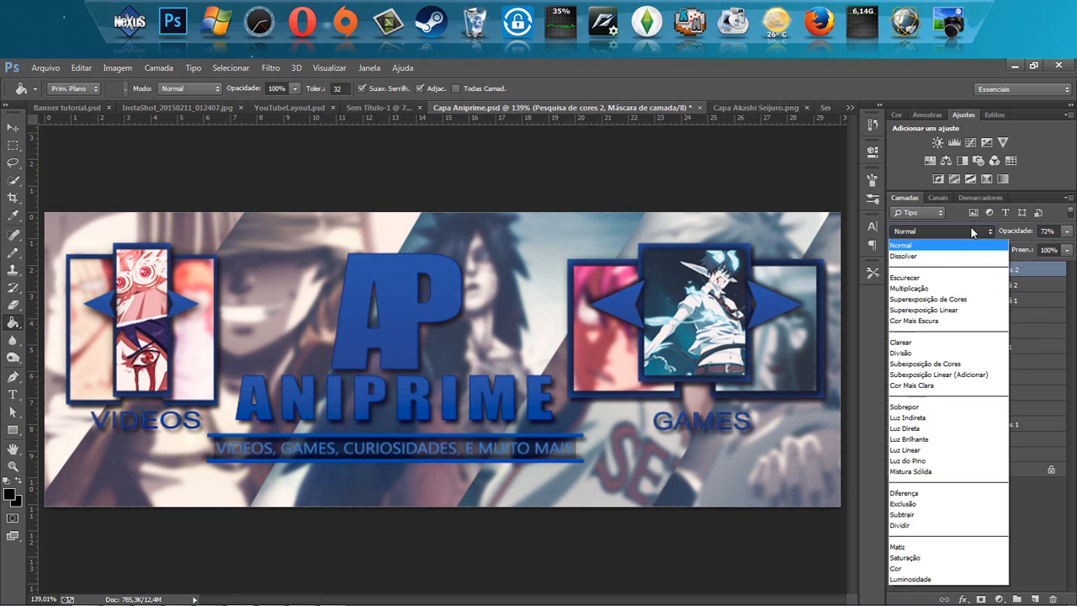
left_click(970, 227)
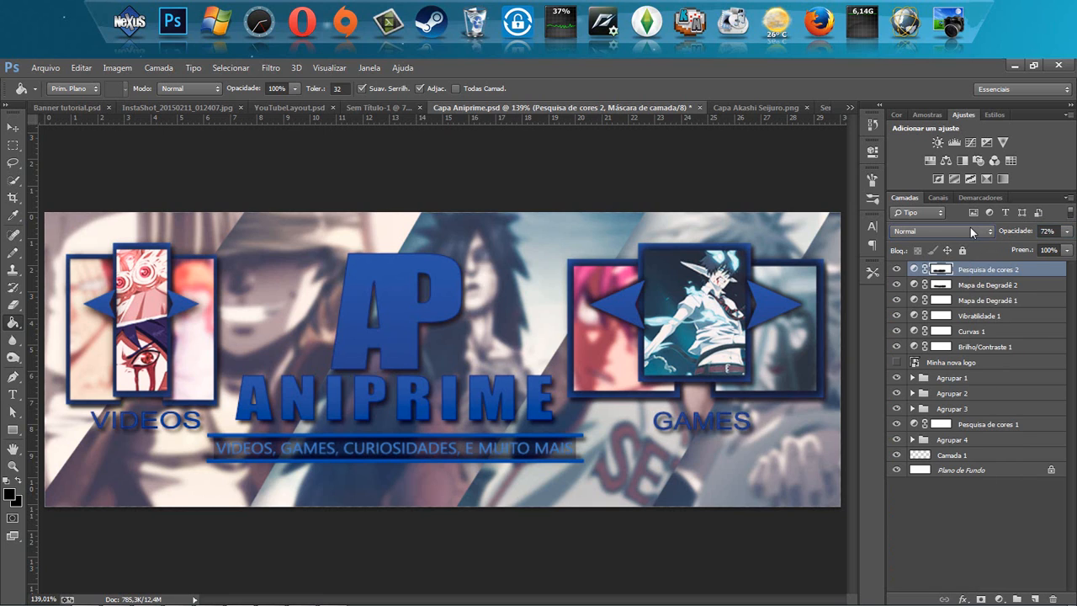
left_click(898, 362)
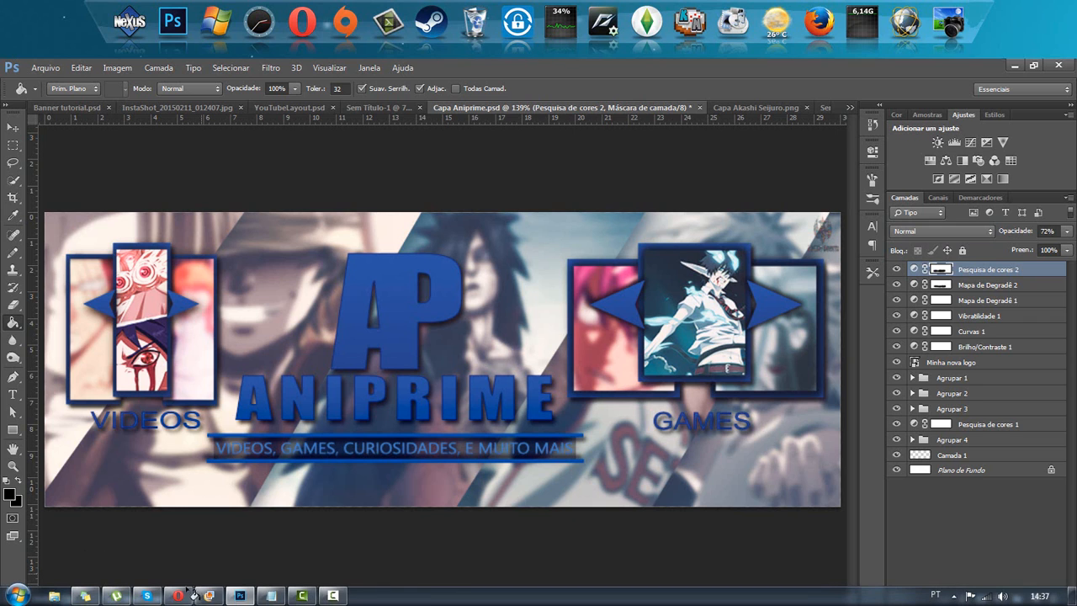
- Switch to YouTube in the Opera browser and open the SPEED ART playlist
left_click(178, 596)
left_click(492, 70)
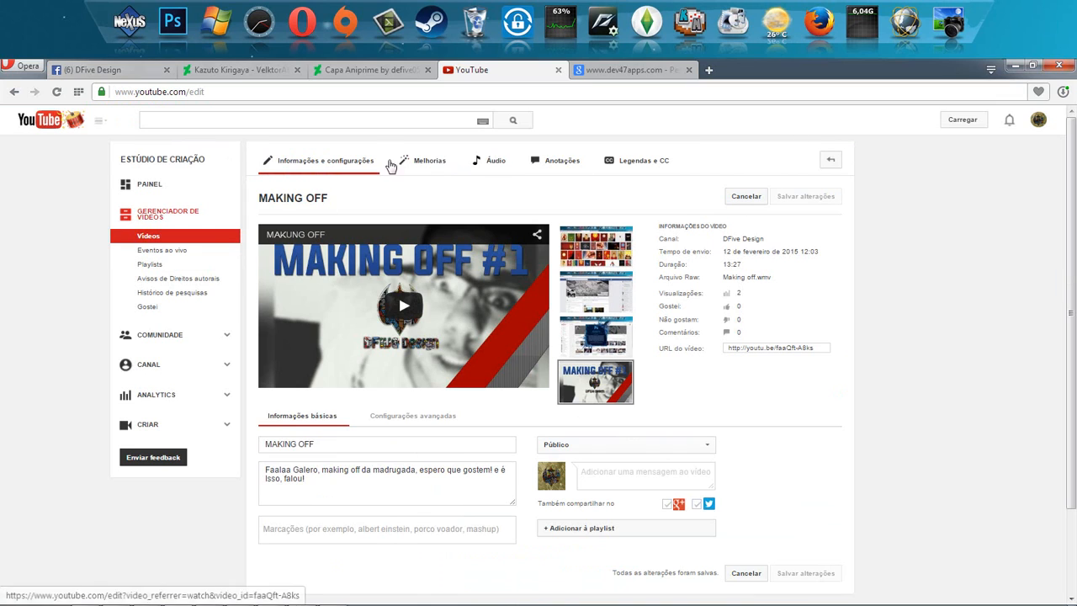
scroll(482, 336, "down", 1)
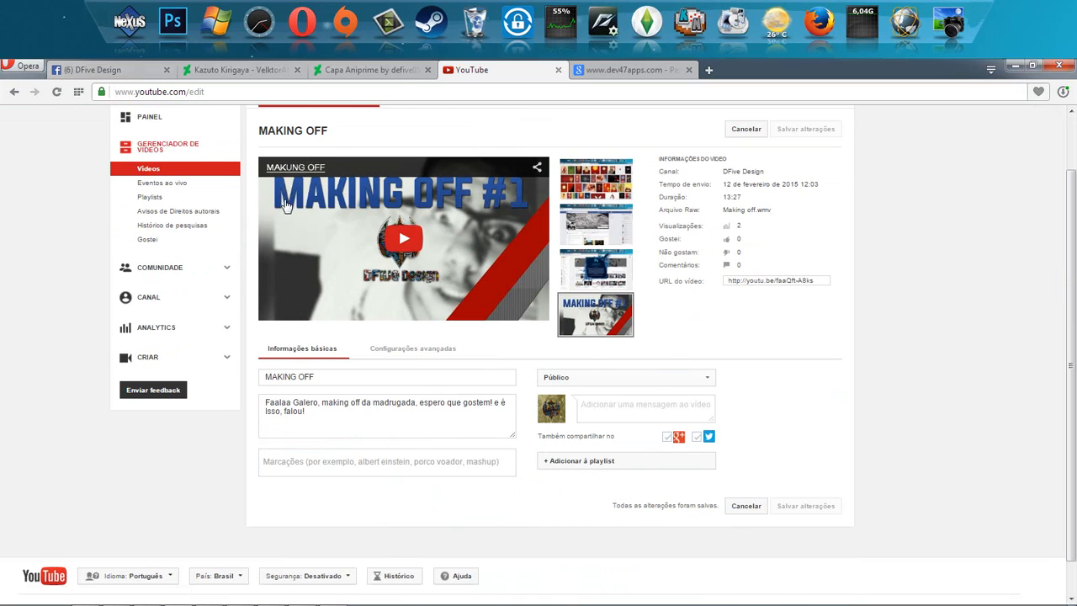
scroll(505, 320, "up", 1)
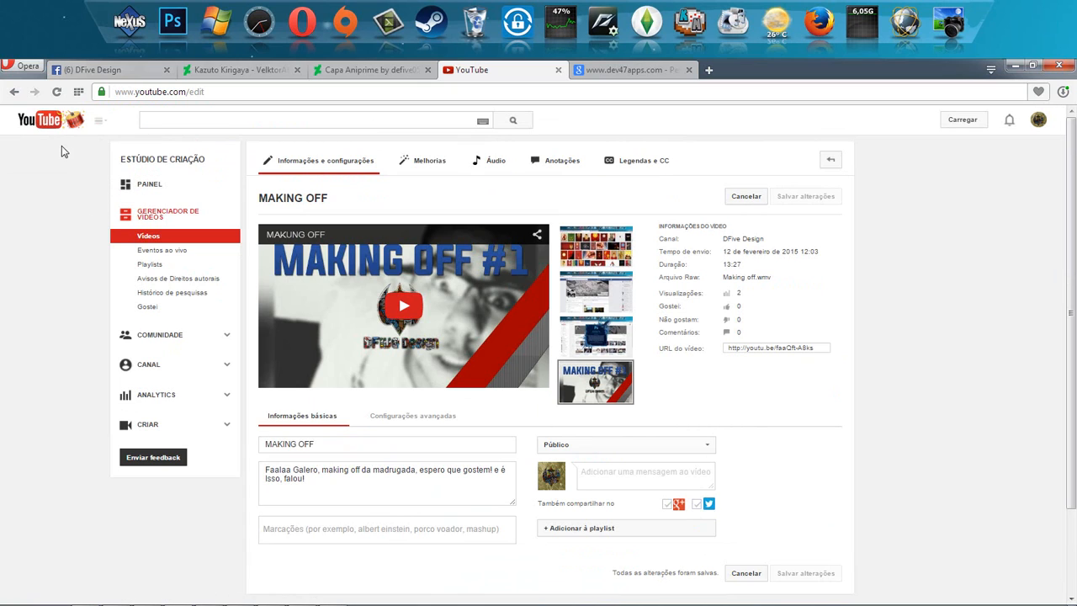
left_click(100, 123)
left_click(65, 258)
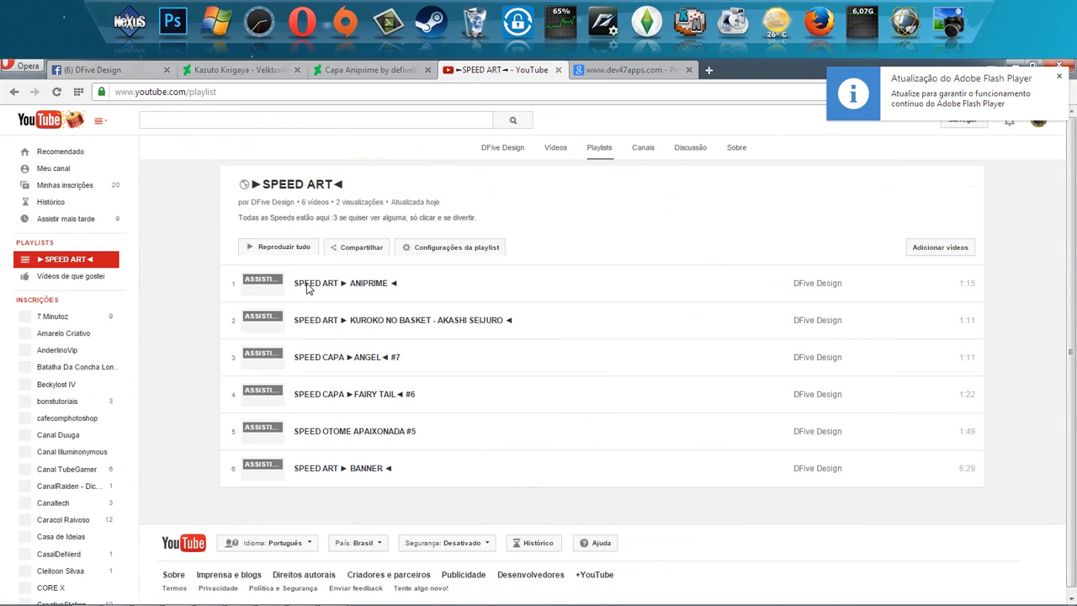
- Open the playlist video SPEED ART ANIPRIME, pause its playback and display its sharing link
left_click(309, 289)
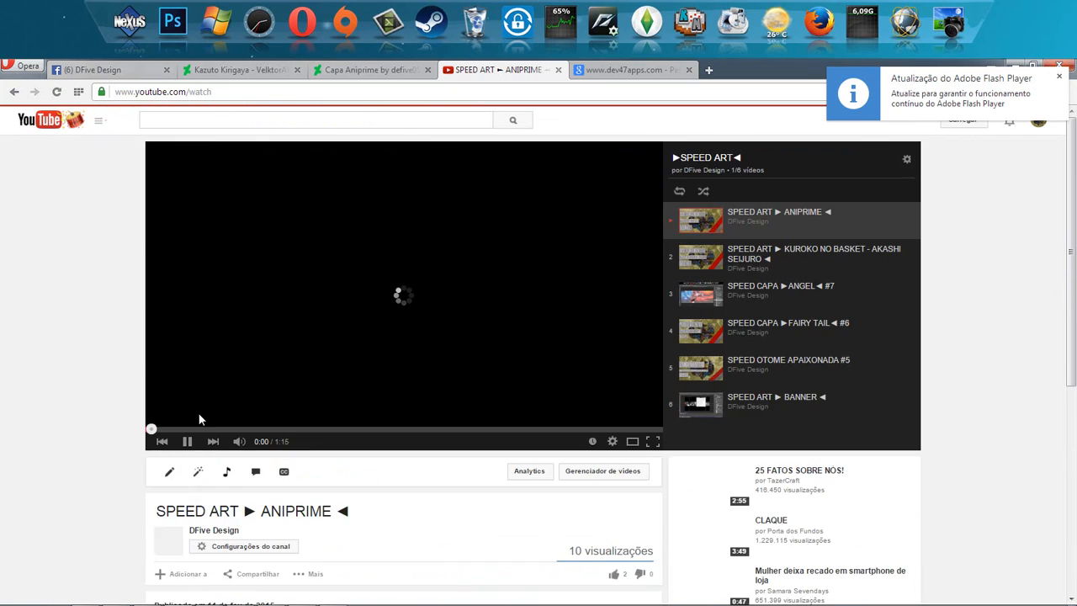
left_click(188, 442)
scroll(186, 446, "down", 3)
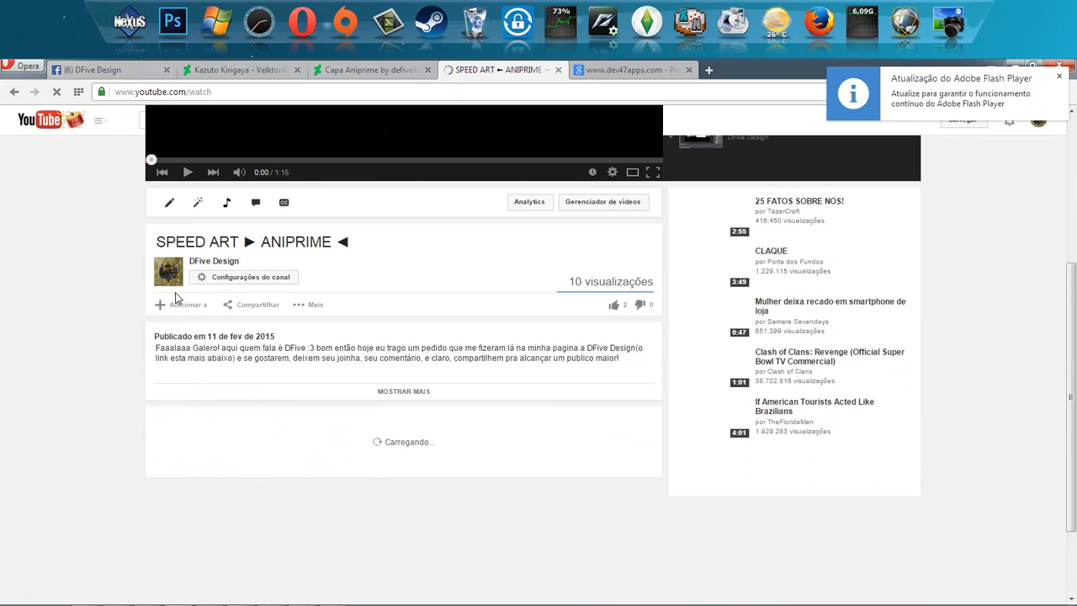
left_click(242, 304)
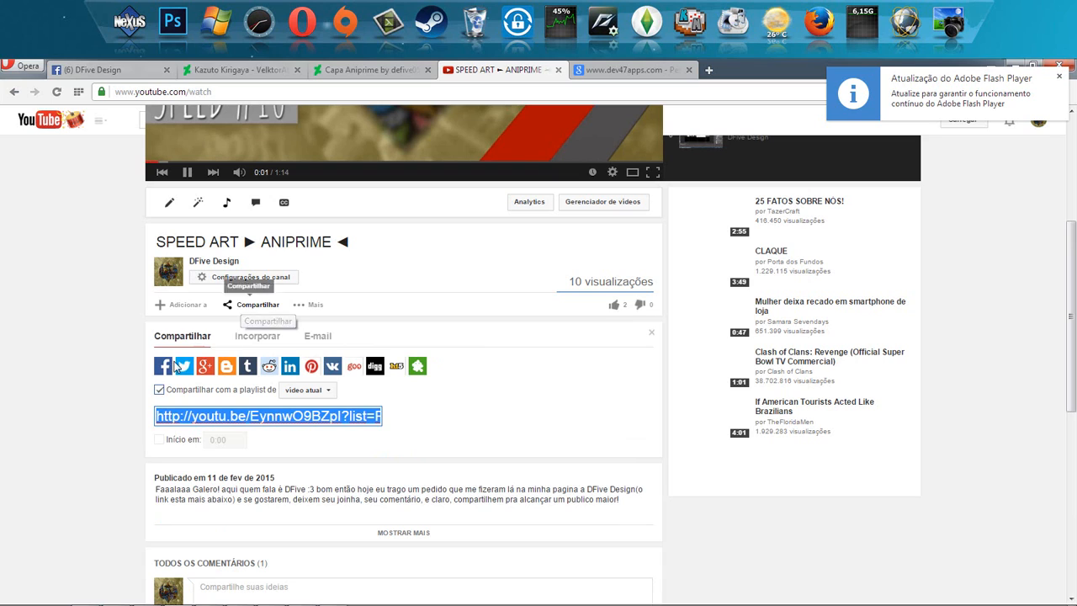
left_click(187, 172)
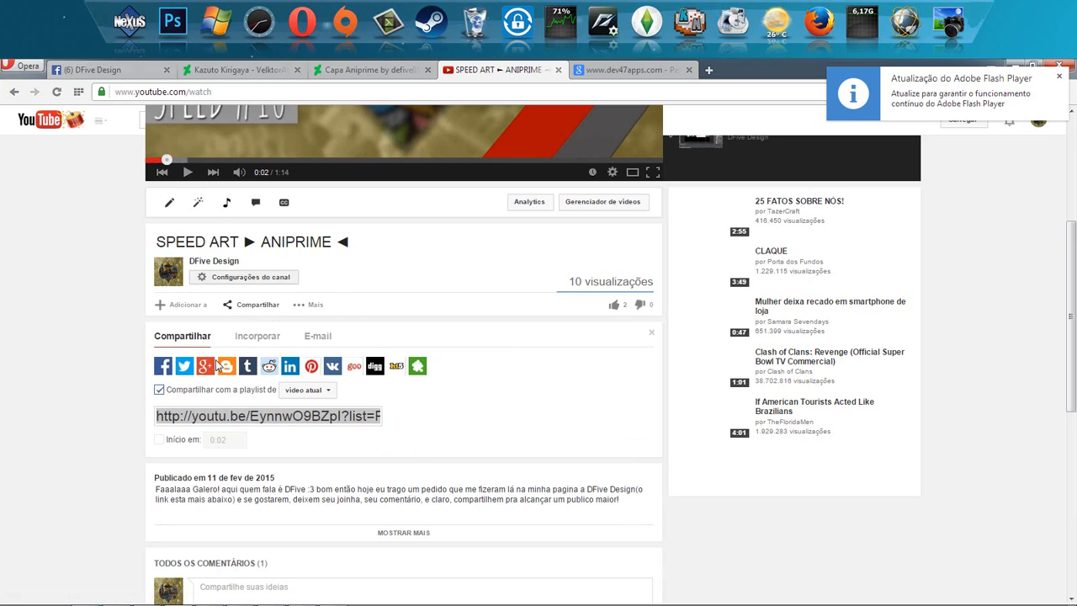